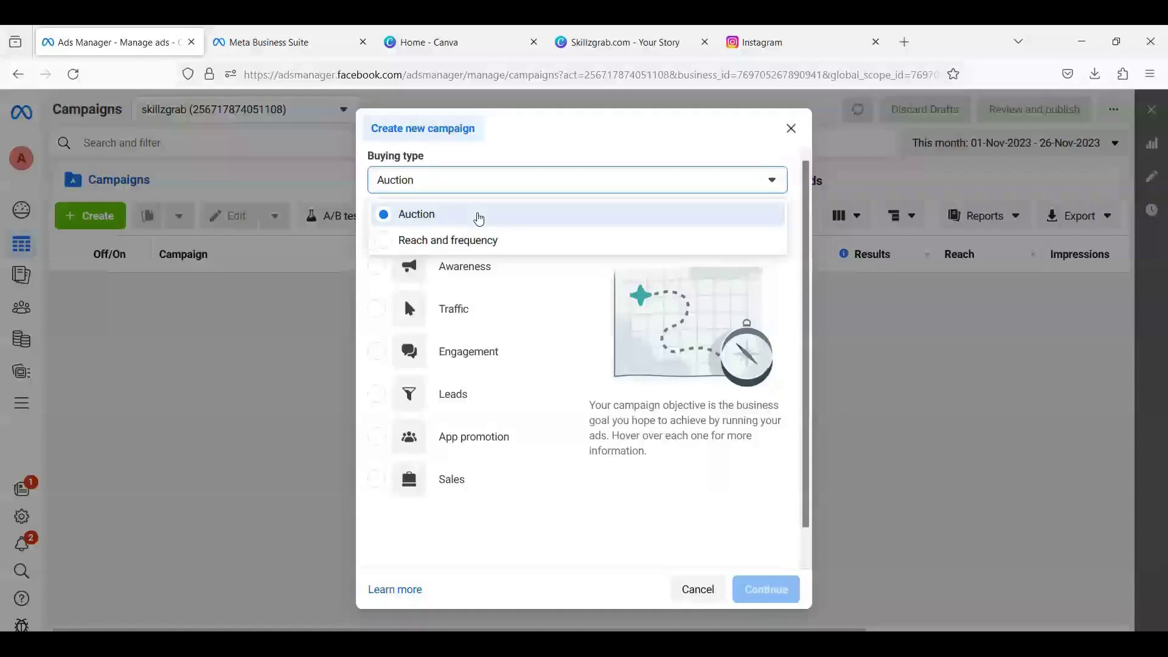
Create a new campaign with the Auction buying type and the Awareness objective.
click(478, 218)
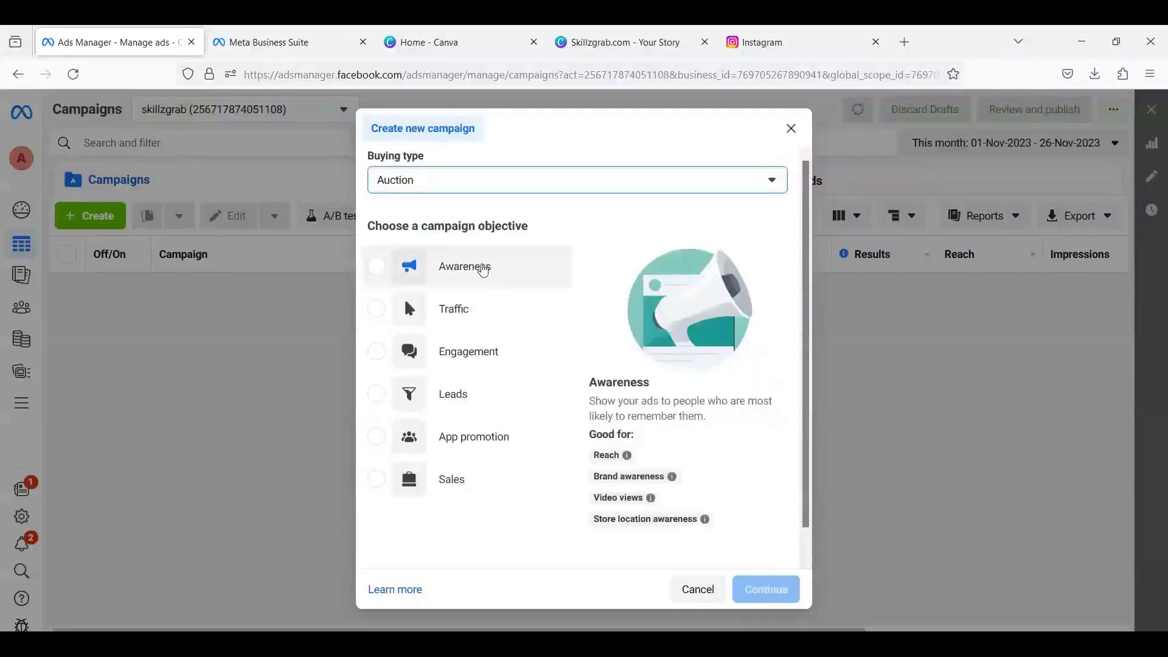
click(483, 270)
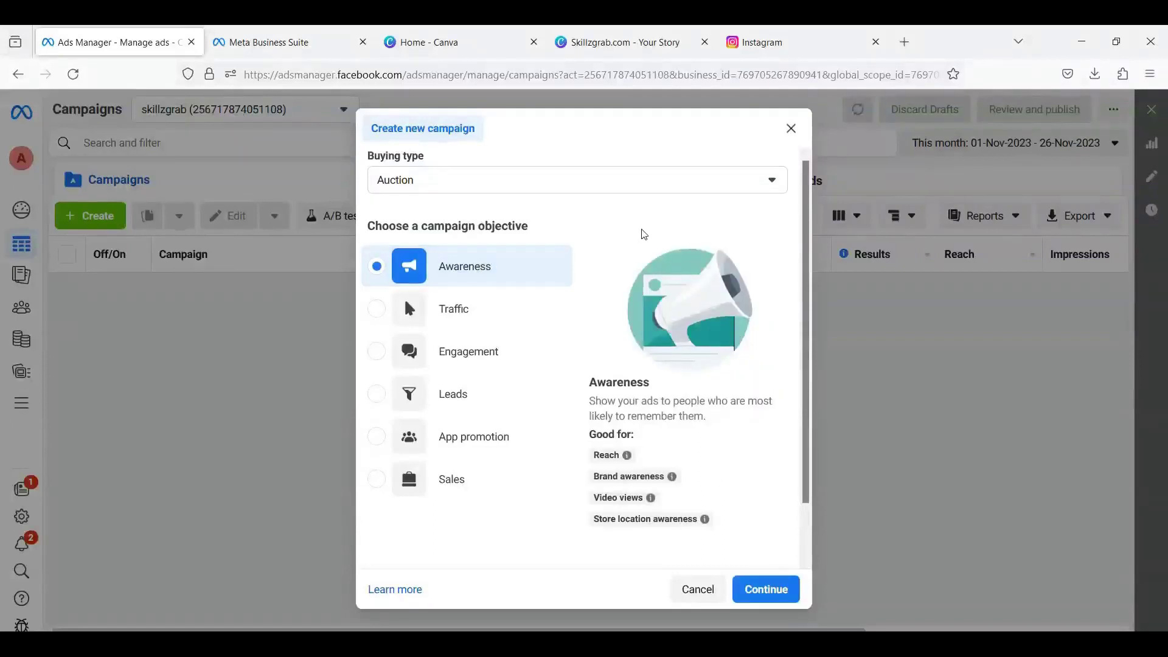
click(784, 590)
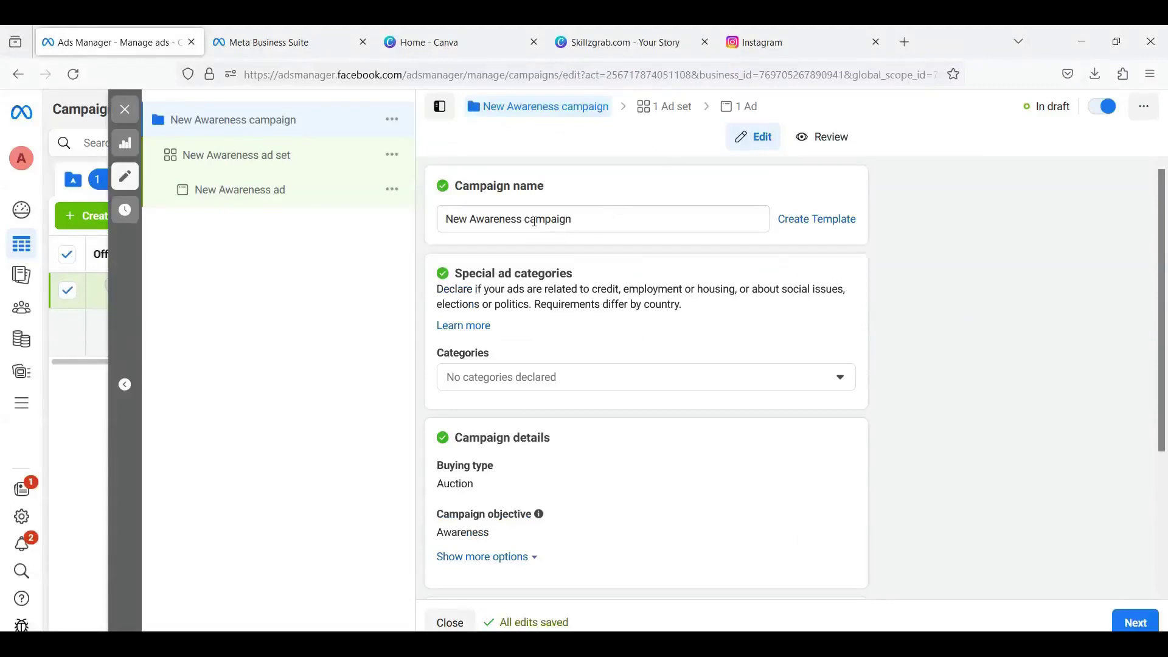
Rename the campaign as "Ecom Awareness campaign".
drag(472, 219, 446, 221)
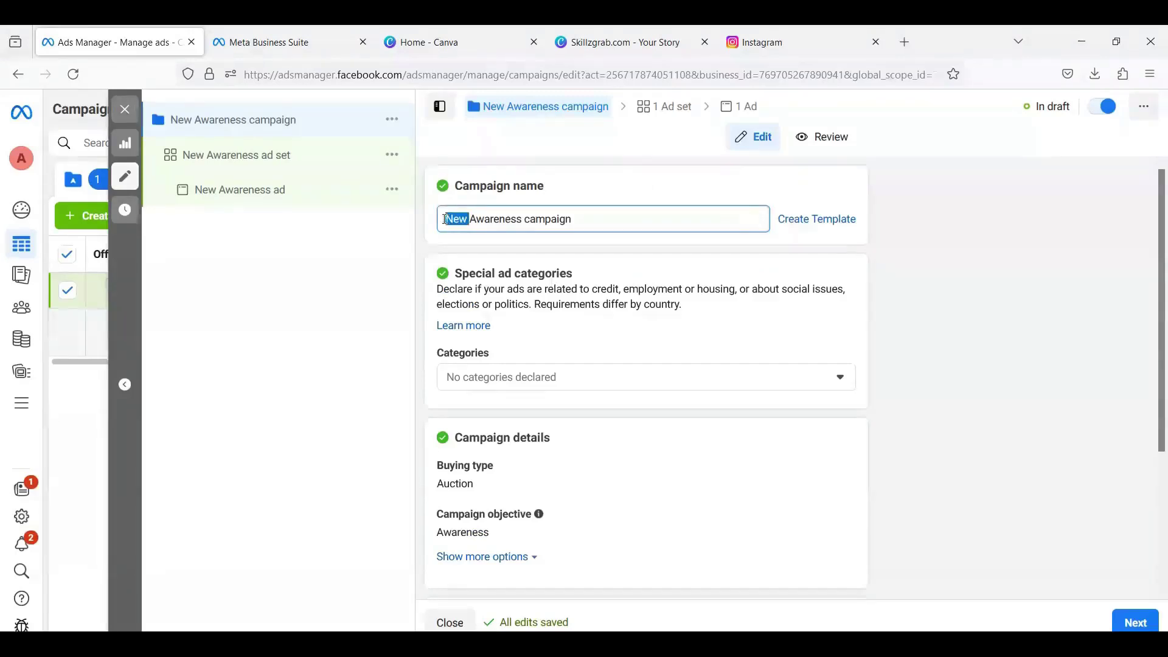
text(Ecom)
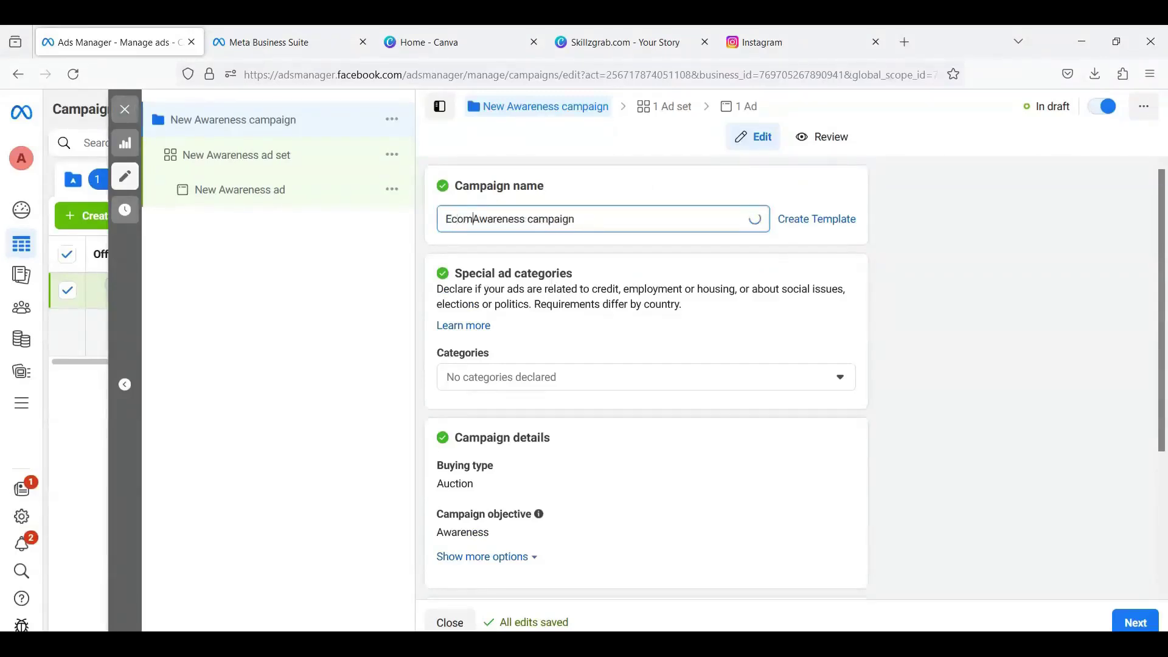
Examine the available special ad categories without declaring any.
scroll(950, 299, down, 1)
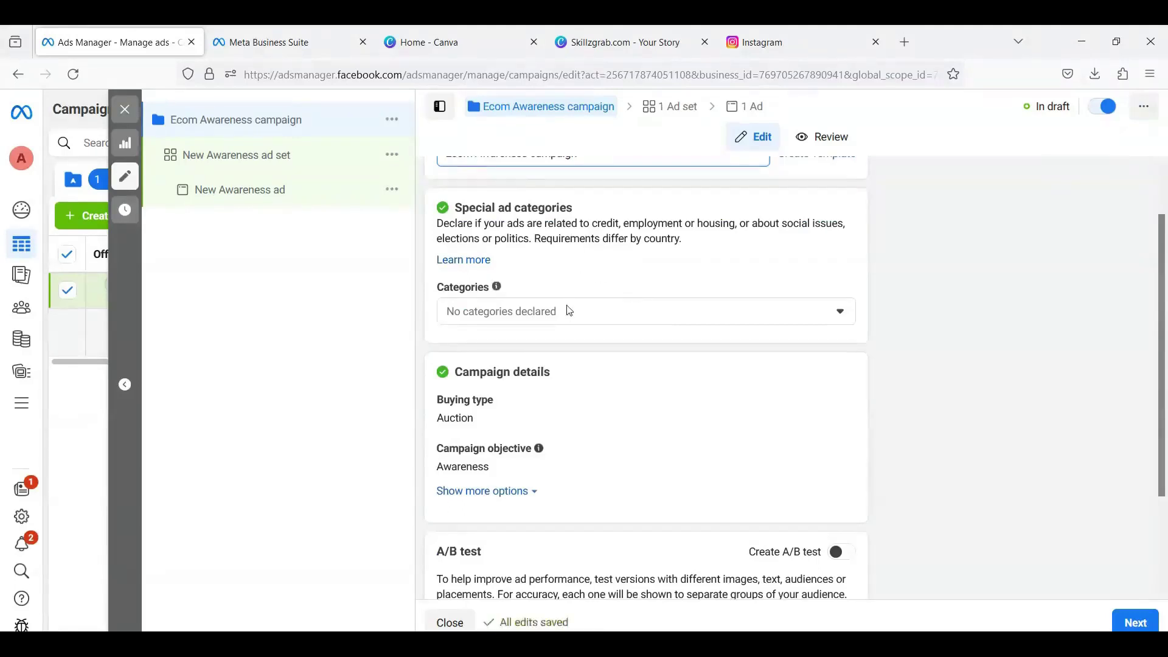
click(704, 312)
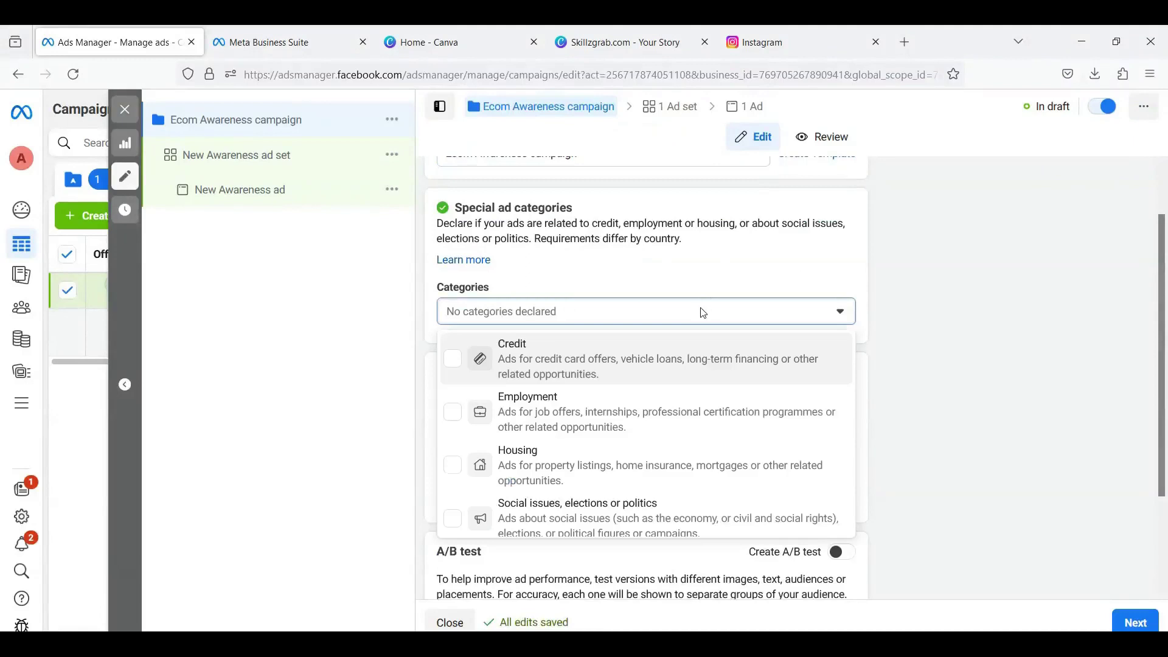
scroll(700, 322, down, 1)
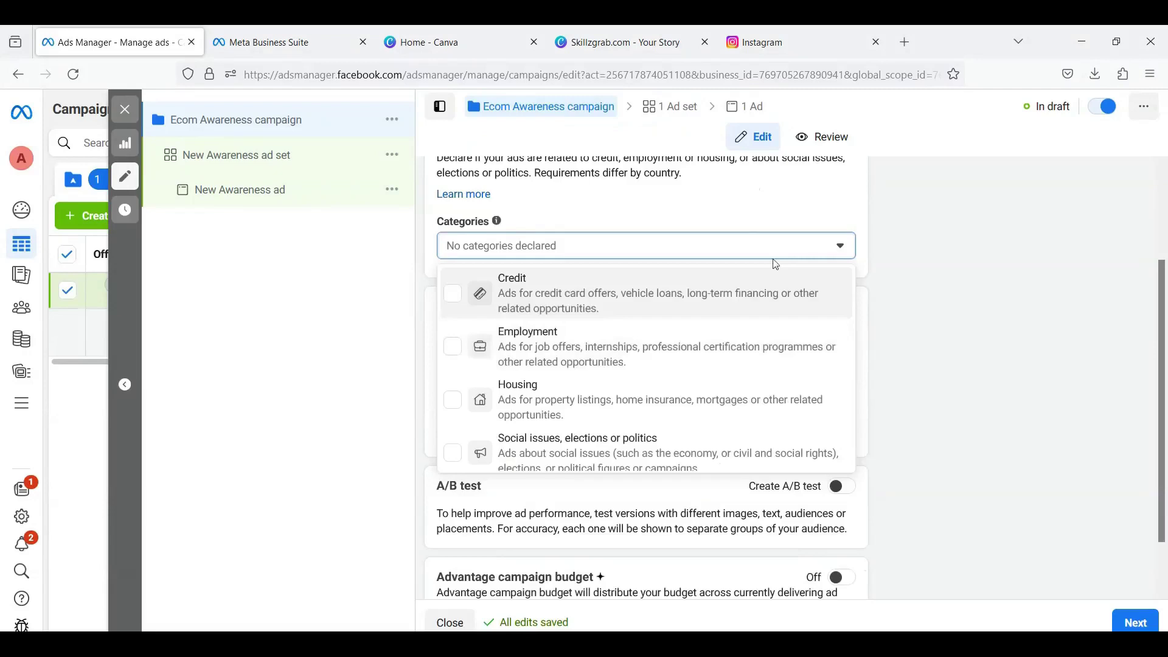
click(788, 243)
scroll(816, 268, up, 3)
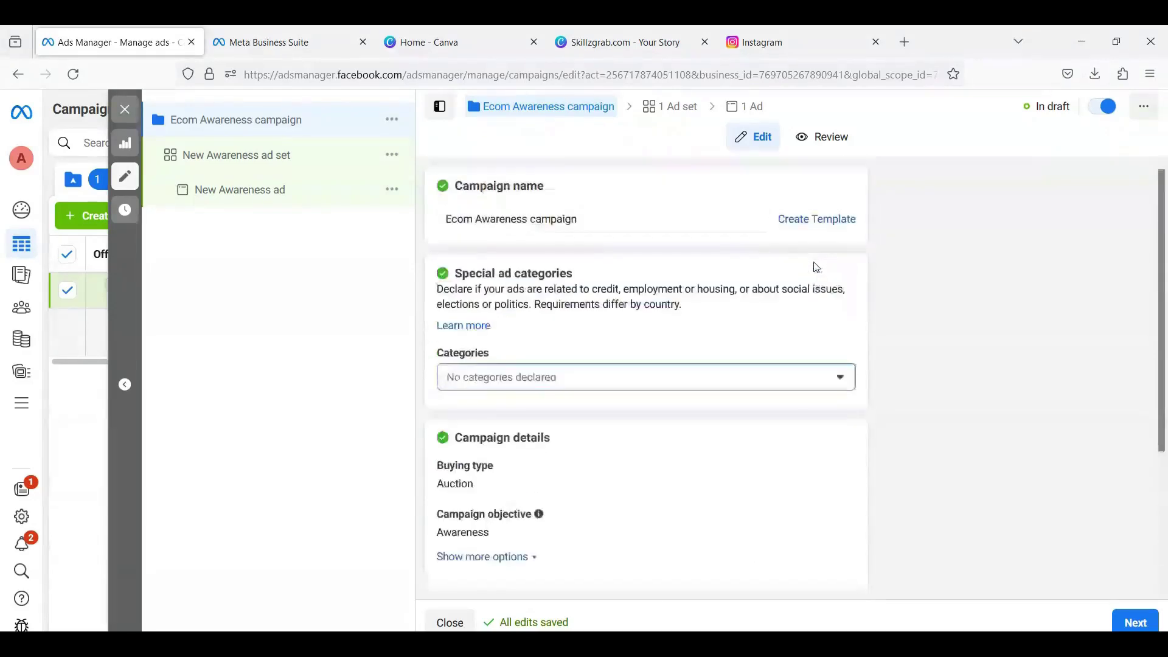
Review the campaign's buying type, objective and additional options, plus the A/B test and Advantage campaign budget settings.
scroll(730, 327, down, 1)
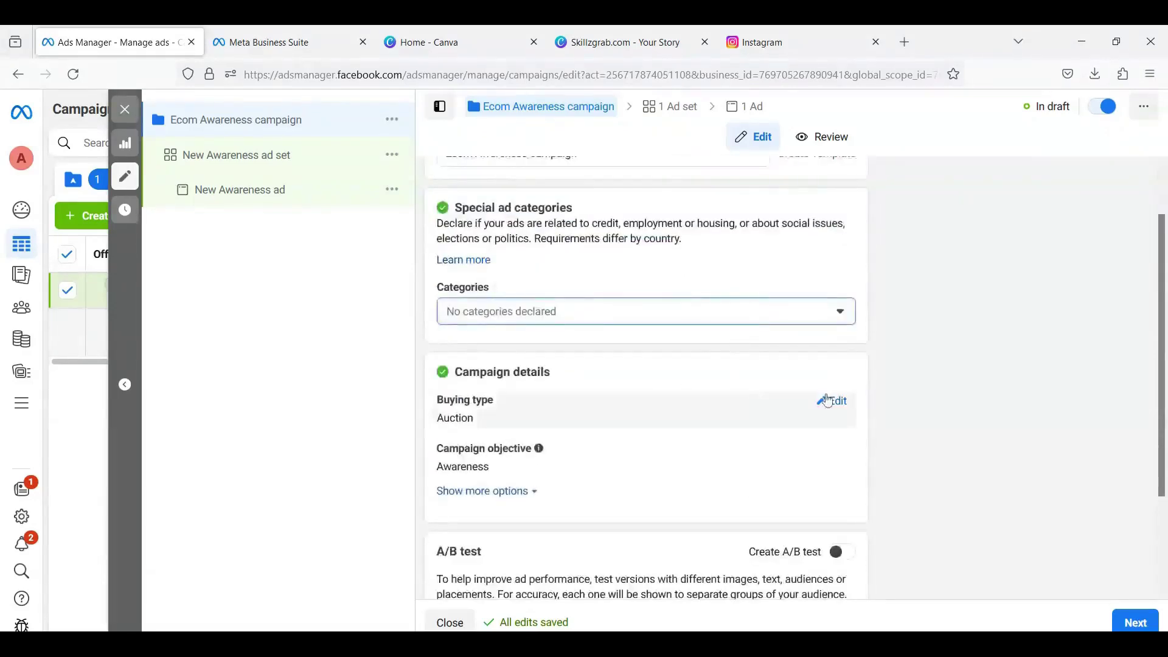
click(830, 401)
click(783, 428)
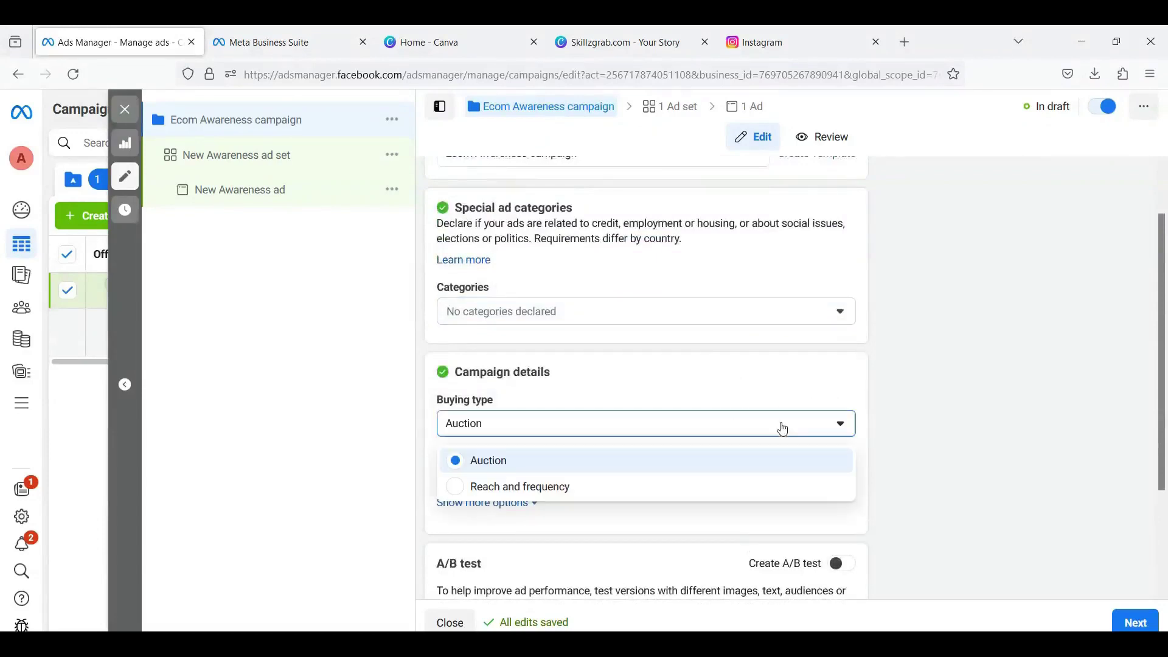
click(733, 389)
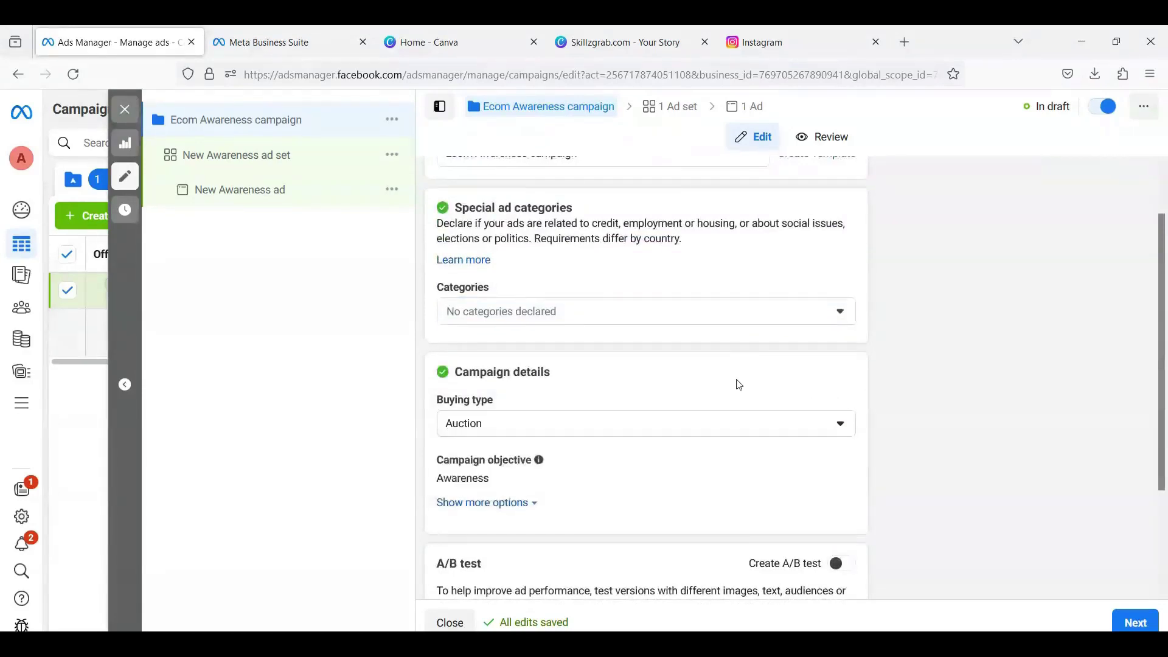
scroll(735, 384, down, 1)
click(478, 437)
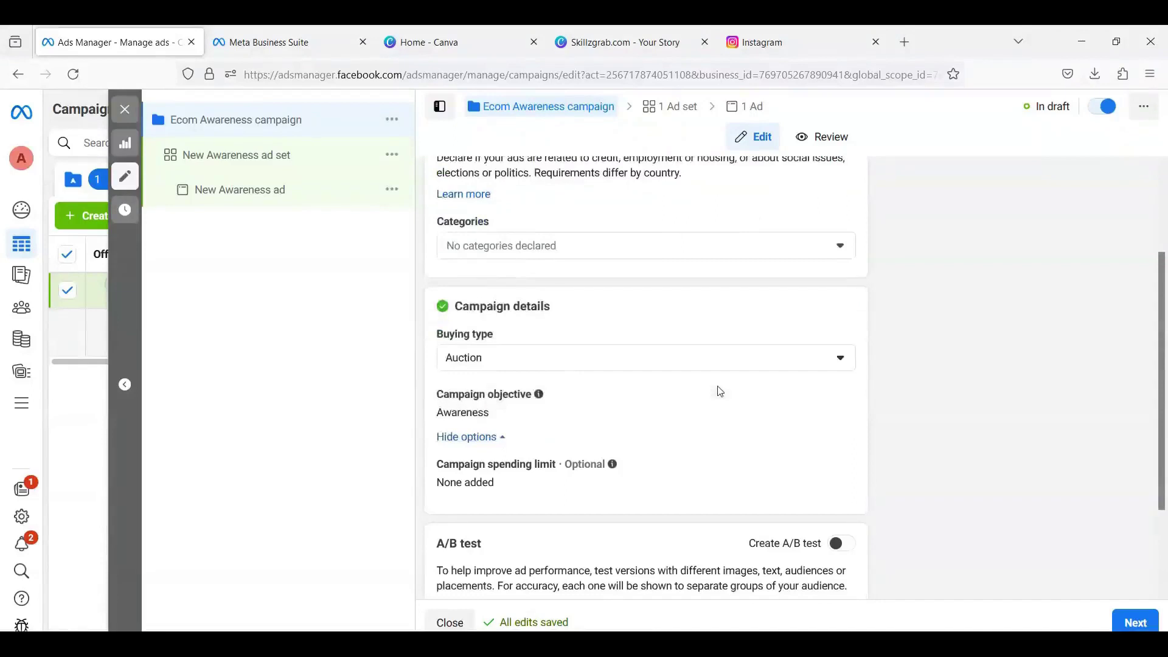
click(831, 398)
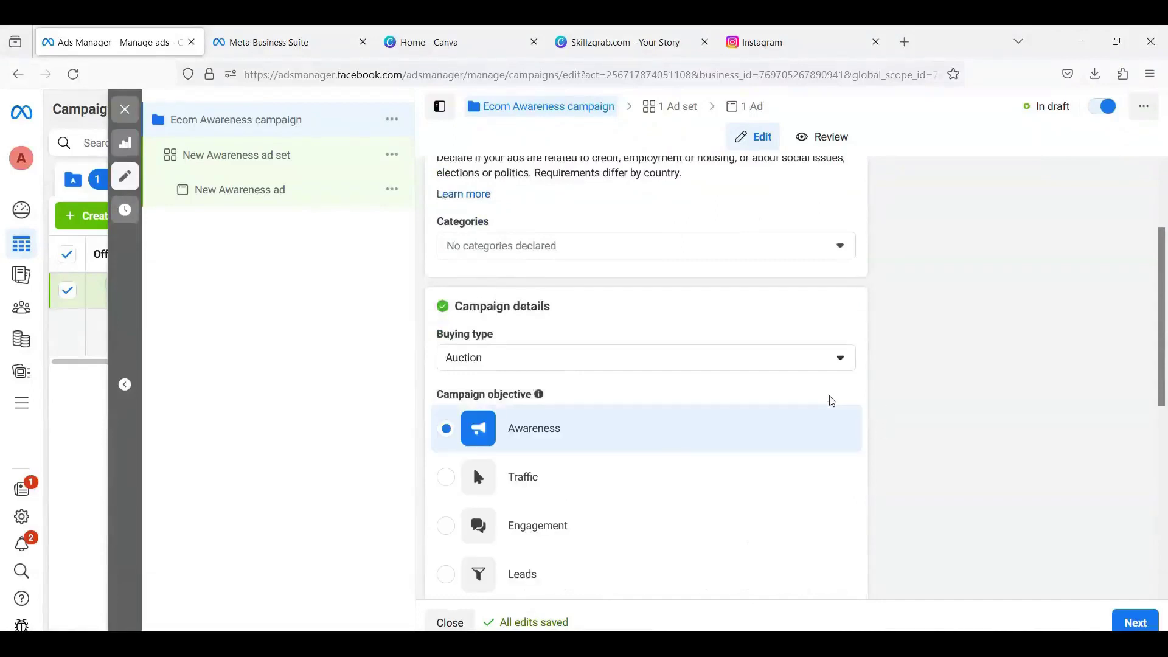
scroll(919, 378, down, 2)
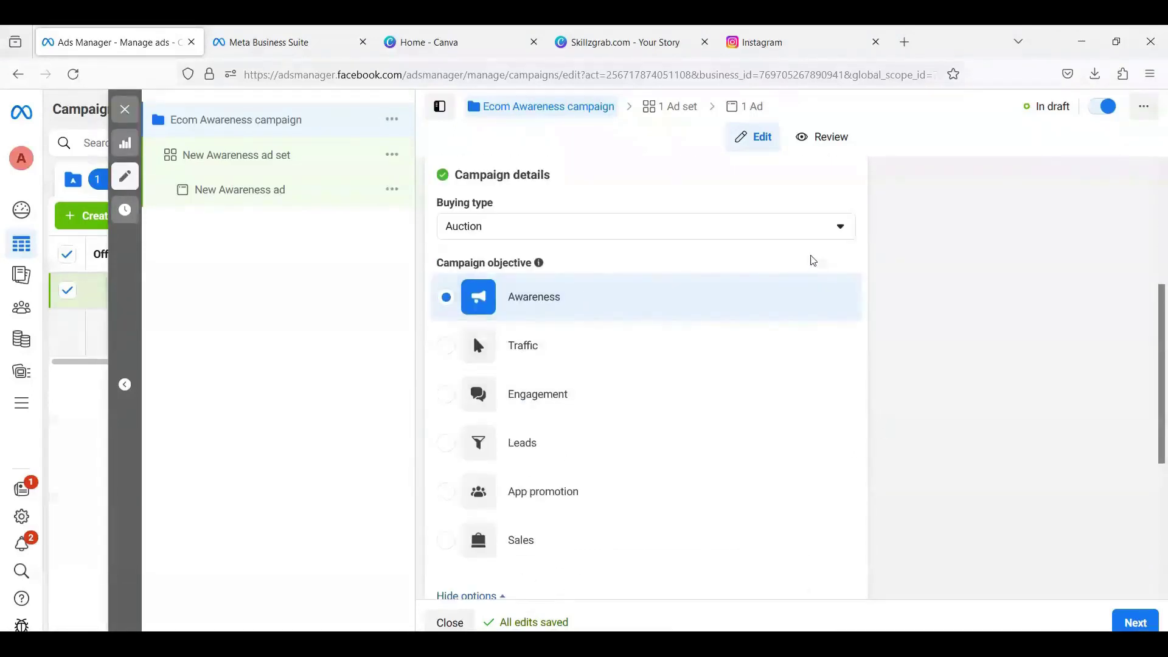
scroll(913, 281, down, 3)
scroll(919, 282, down, 2)
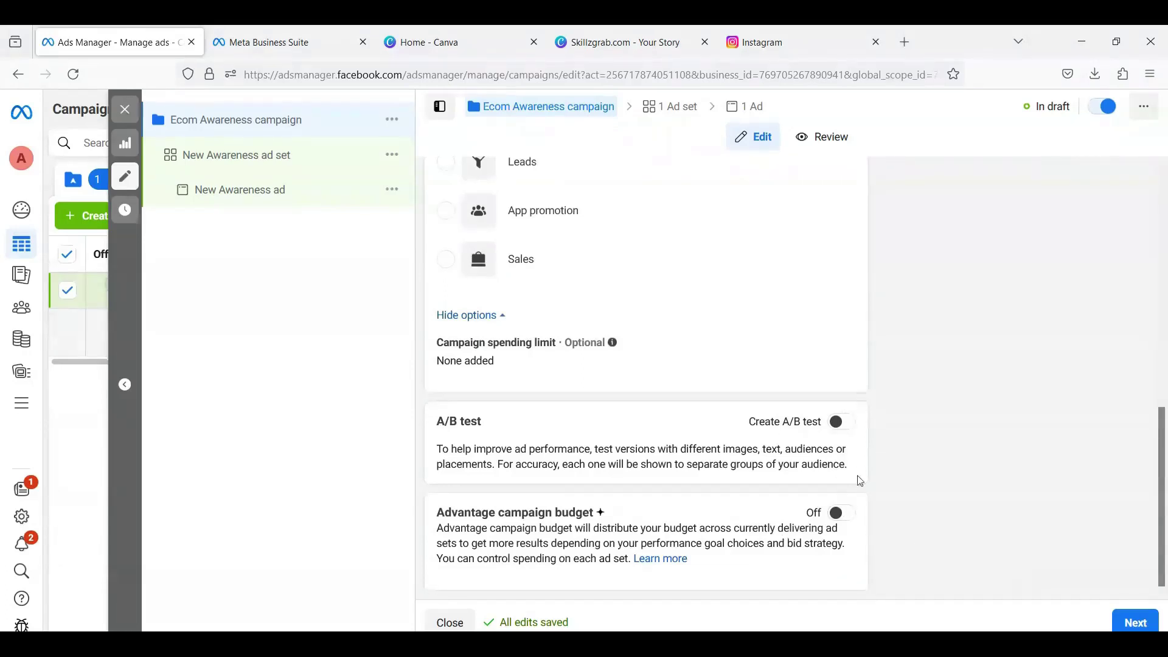
Continue to the ad set and choose Maximise reach of ads as its performance goal.
click(1121, 615)
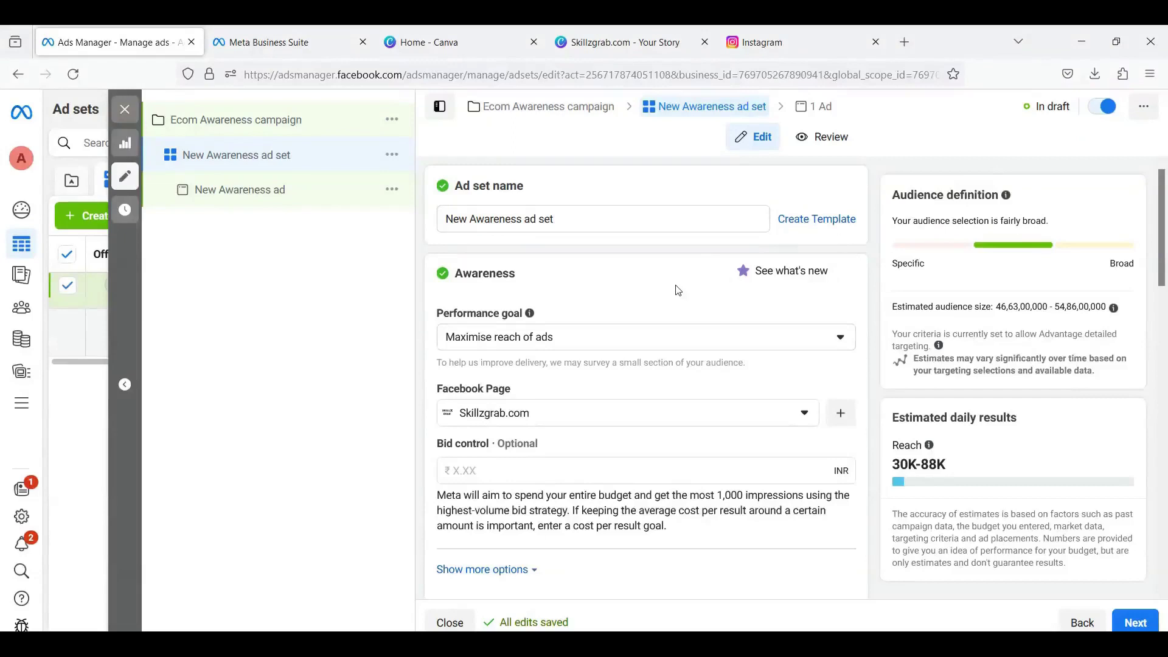
scroll(605, 291, down, 1)
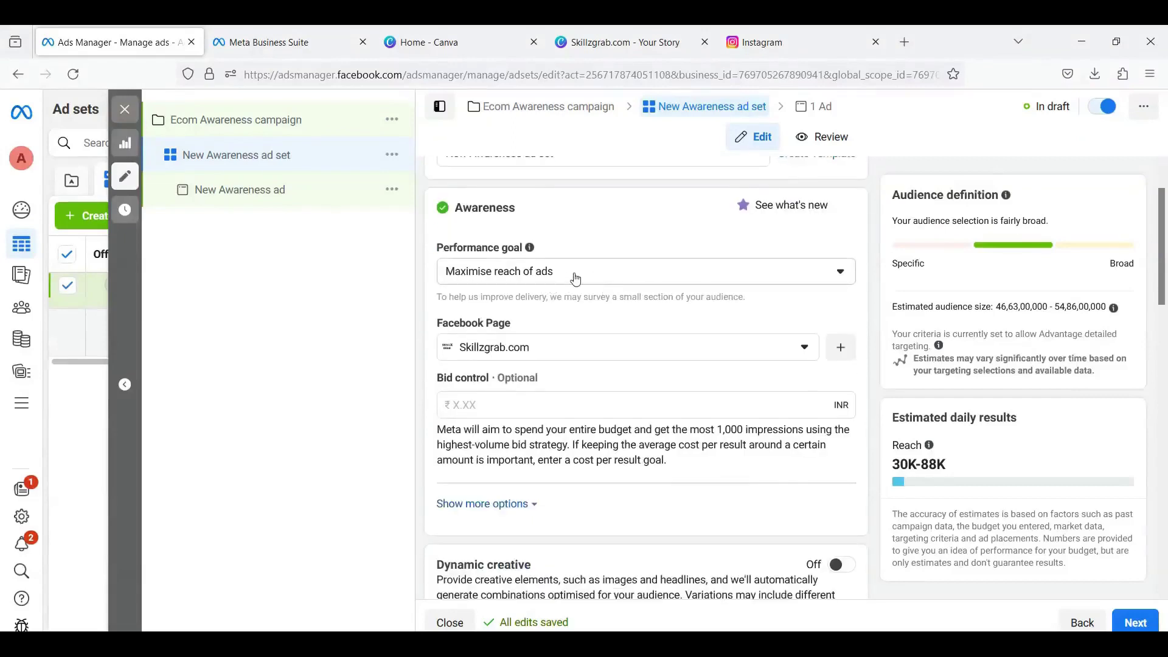
click(576, 279)
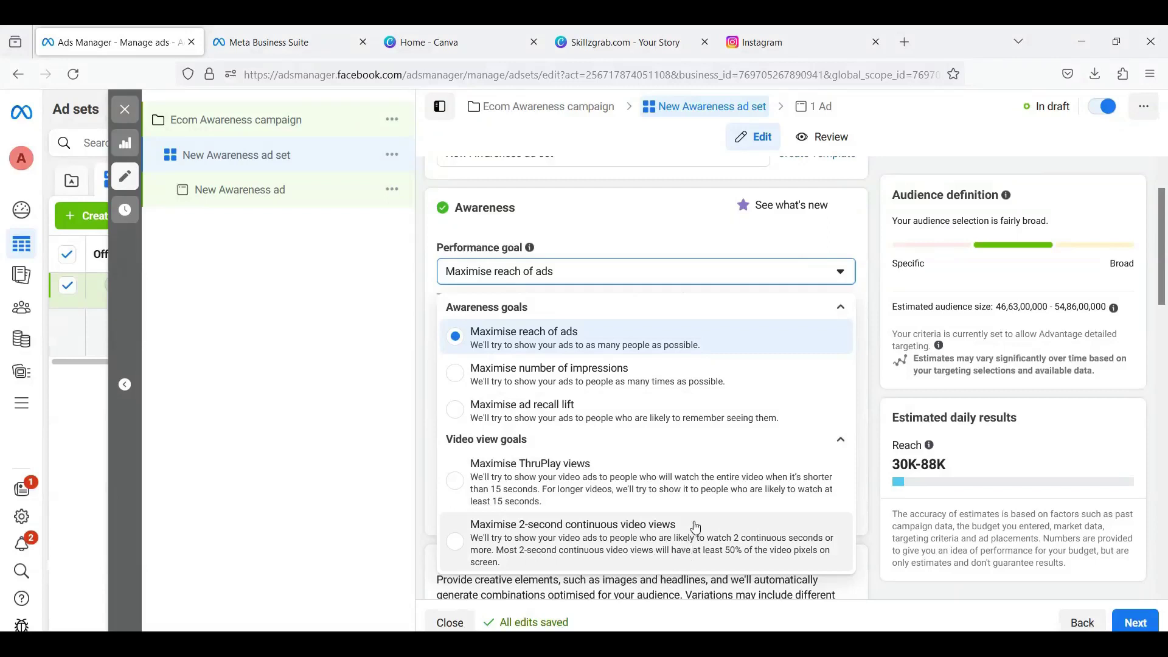
click(546, 344)
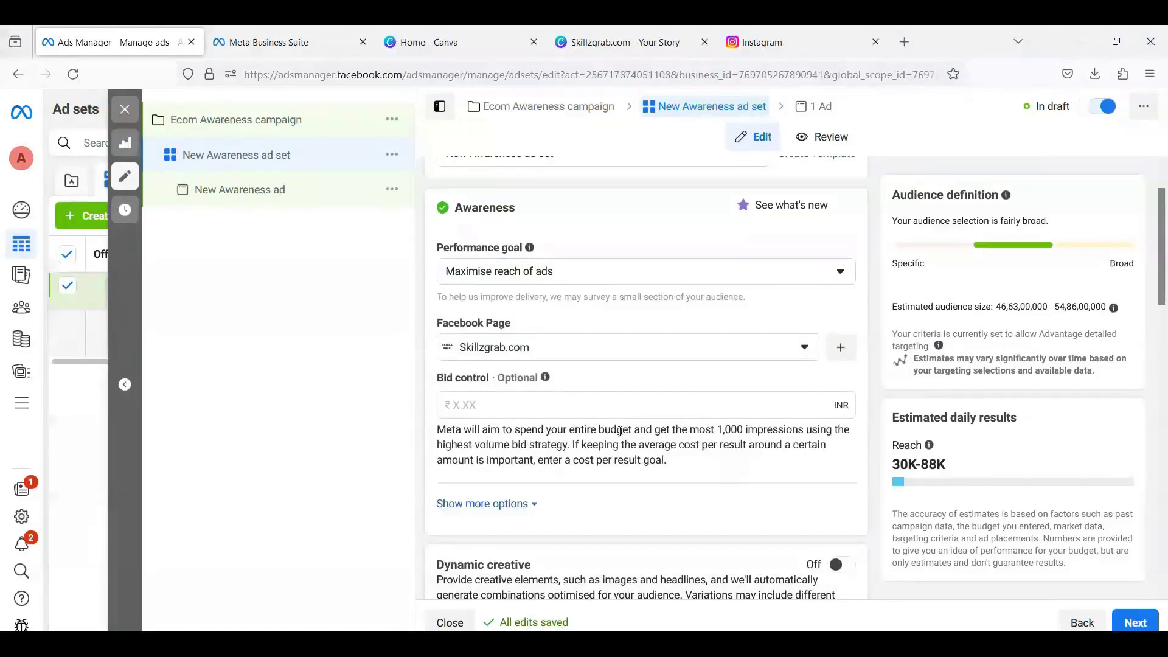
Set the ad set's frequency cap to 3 impressions every 4 days.
scroll(625, 429, down, 1)
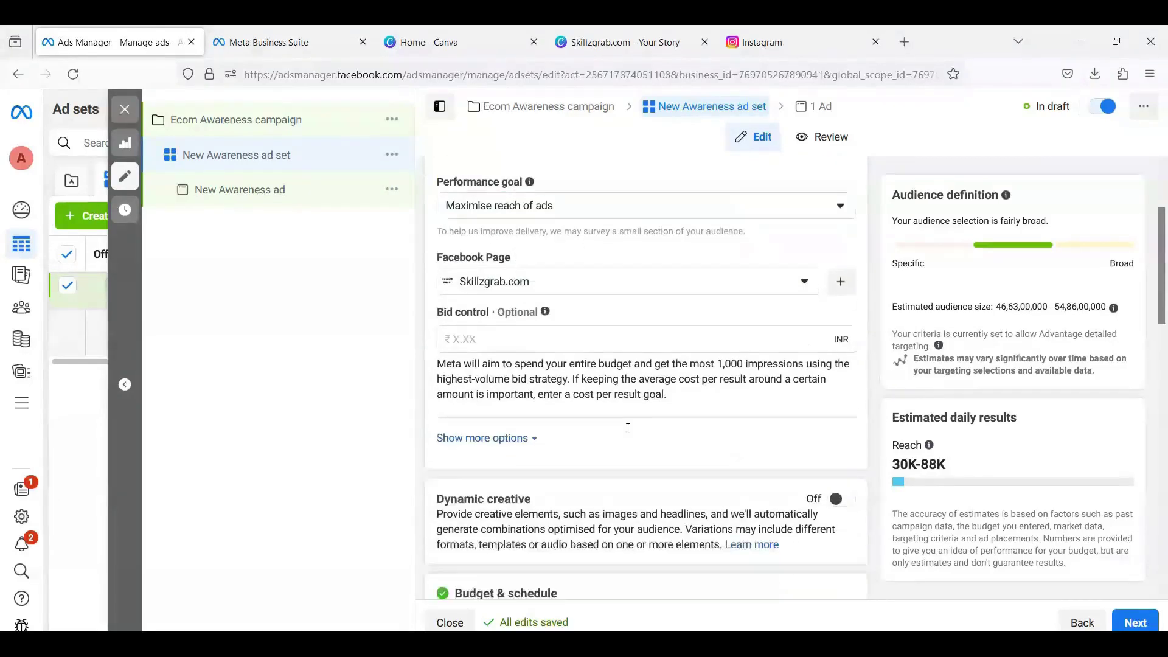
click(527, 441)
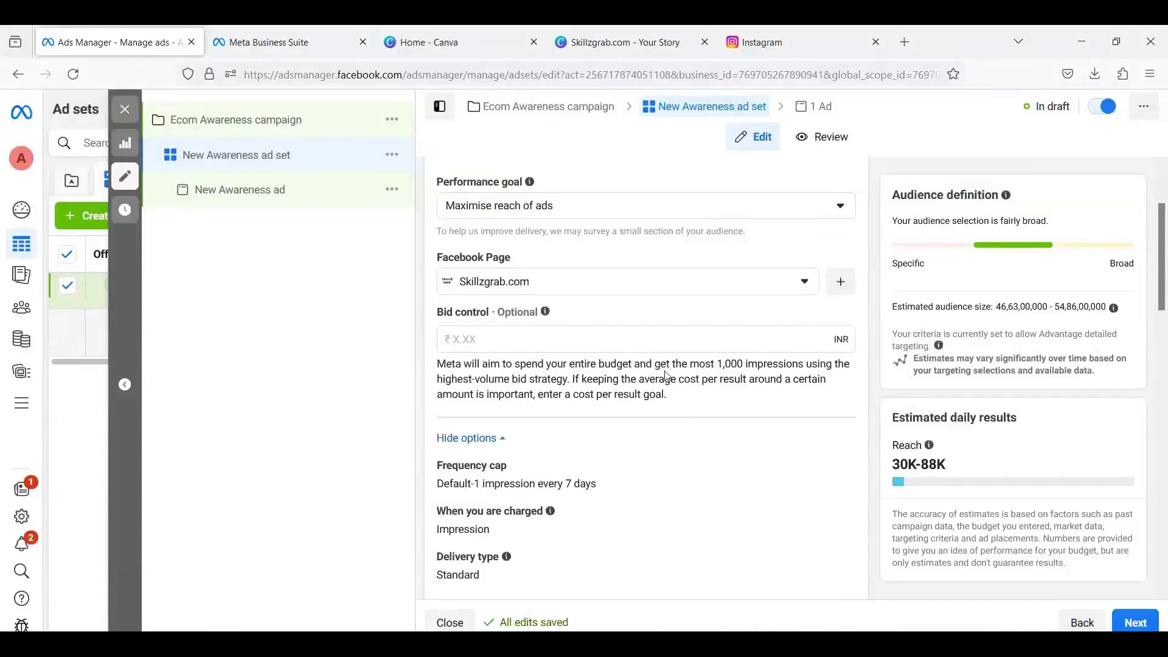
scroll(666, 375, down, 1)
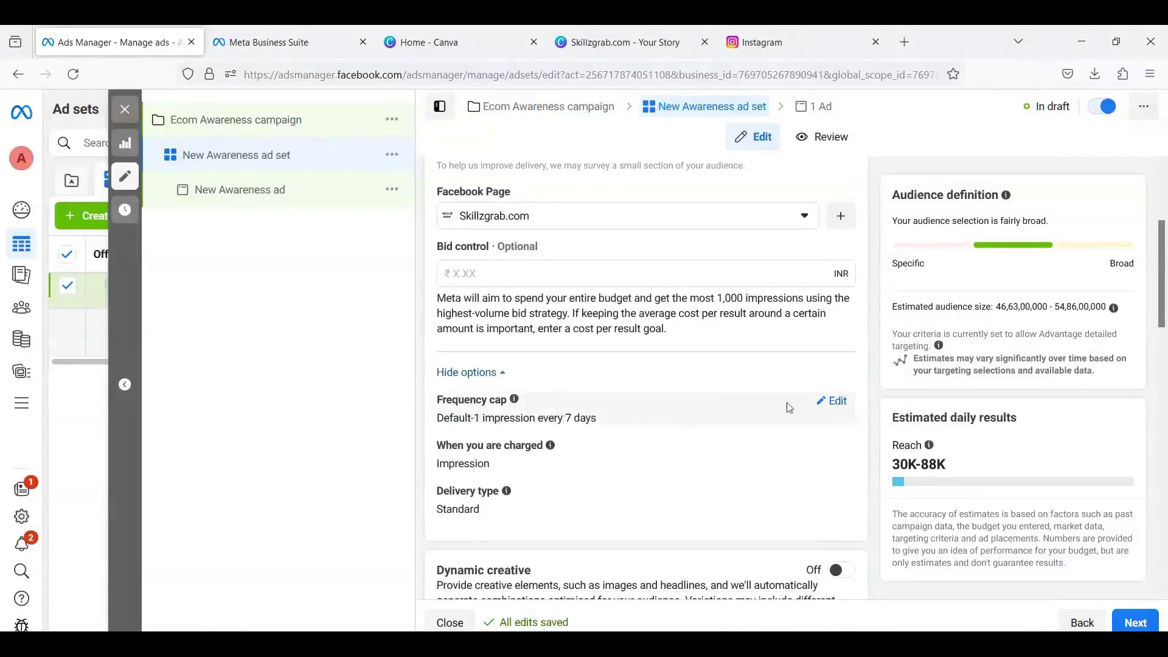
click(841, 404)
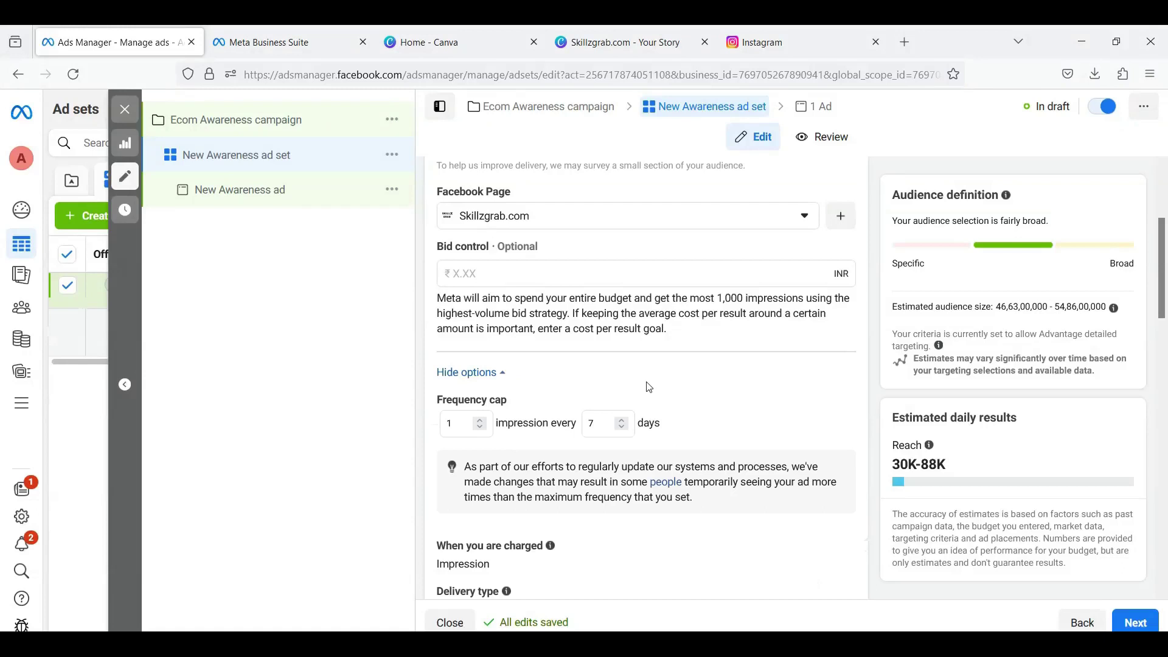
double_click(453, 423)
text(3)
double_click(587, 423)
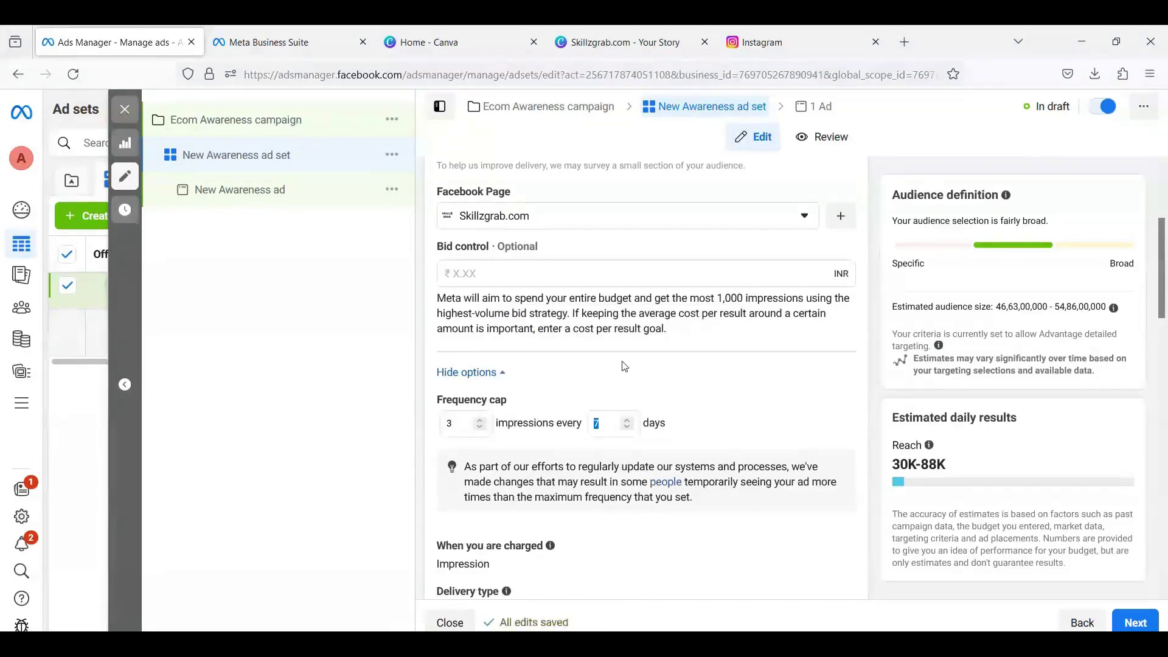
text(4)
Schedule the ad set to start on 27-11-2023 at 00:00.
scroll(740, 367, down, 1)
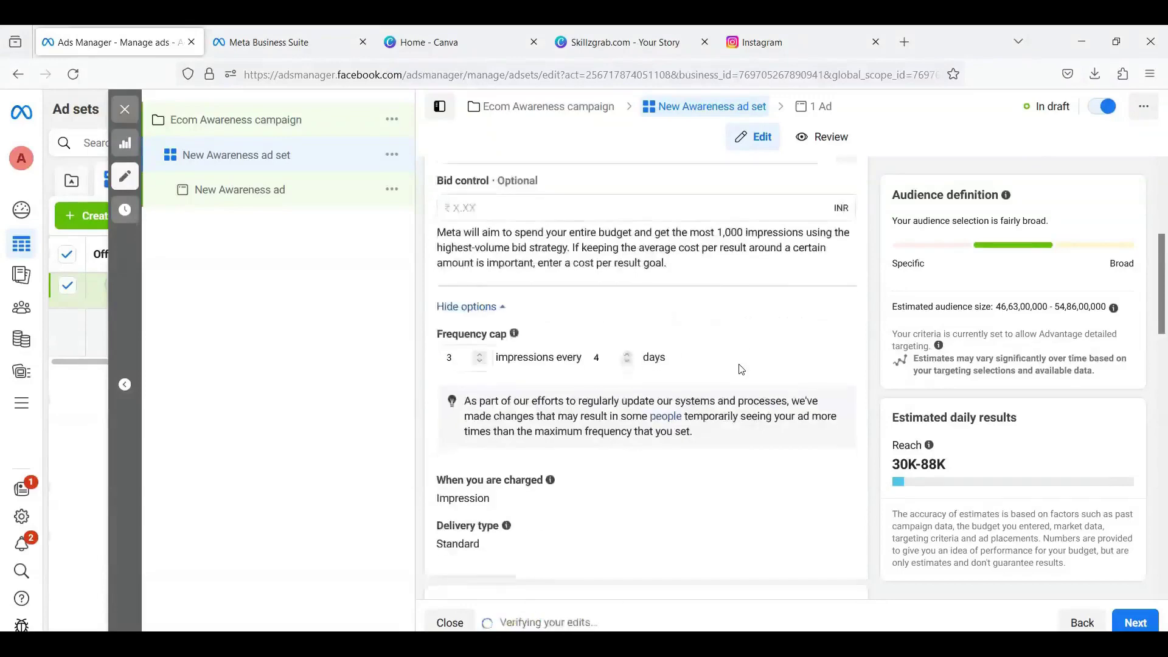
scroll(739, 368, down, 1)
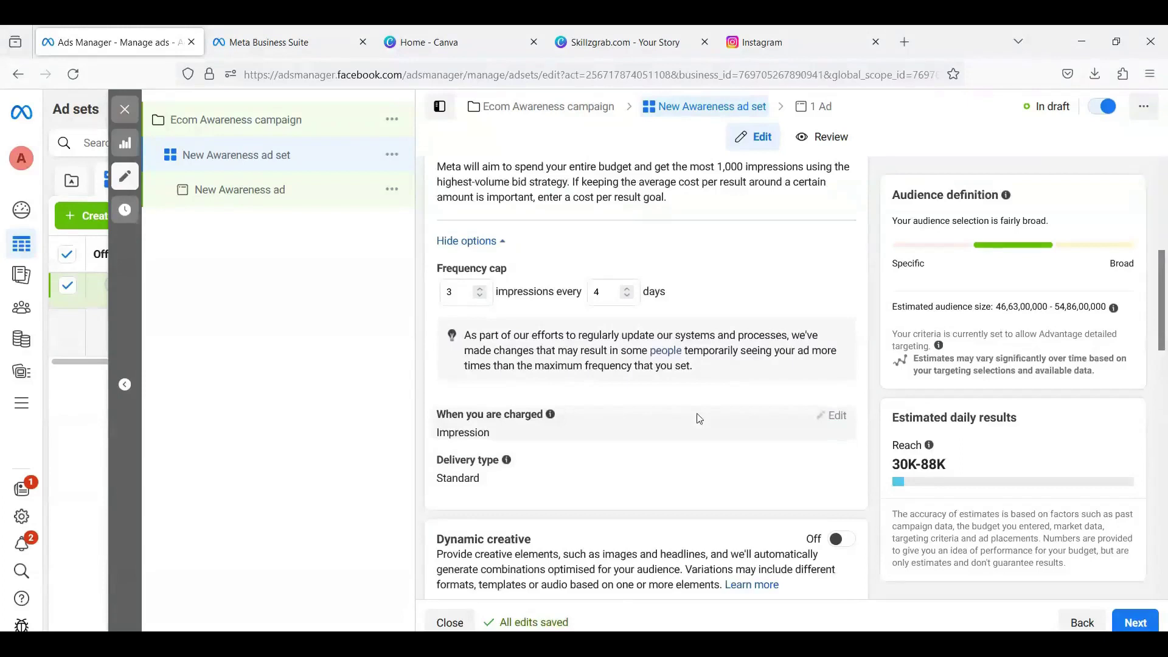
scroll(704, 448, down, 1)
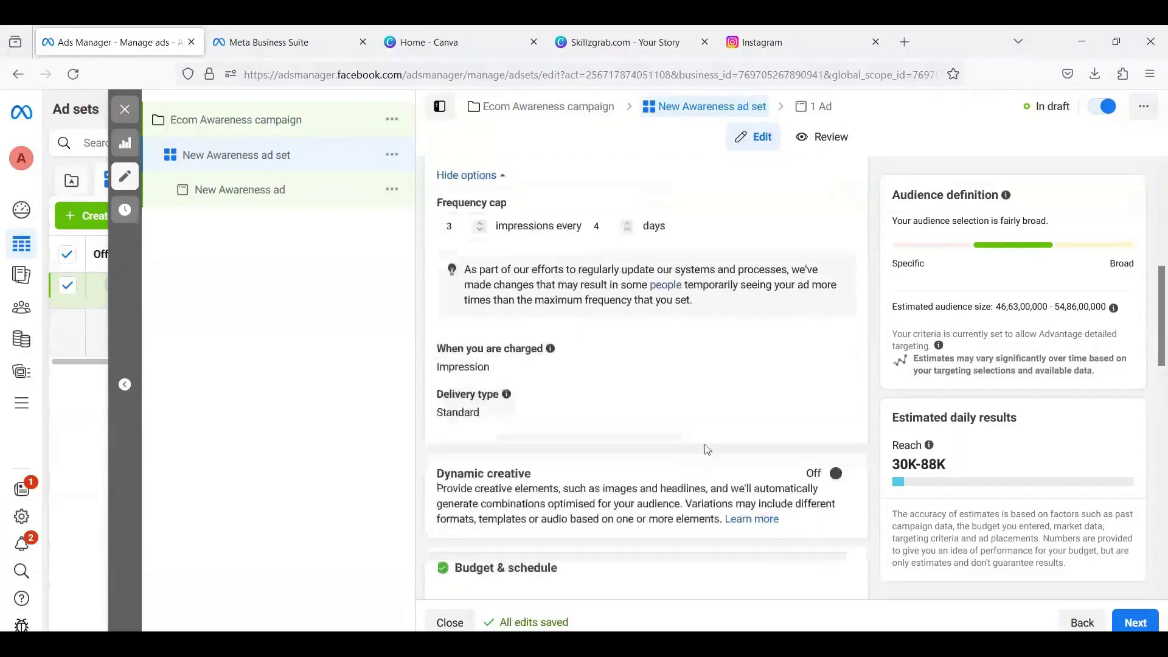
scroll(745, 419, down, 1)
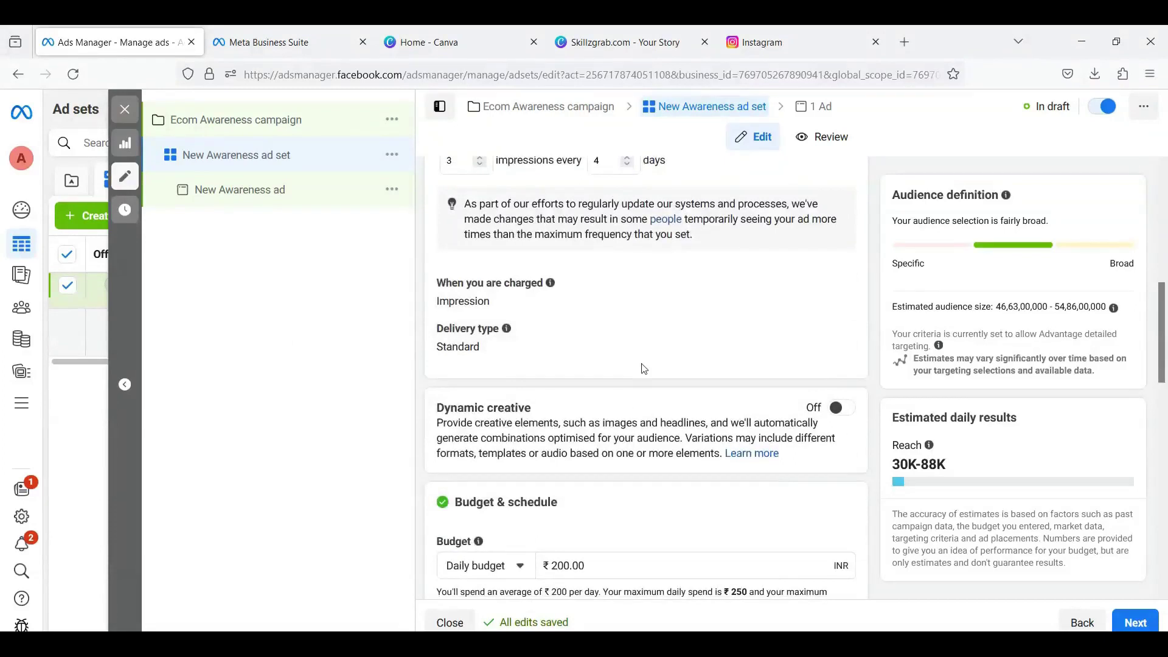
scroll(644, 369, down, 1)
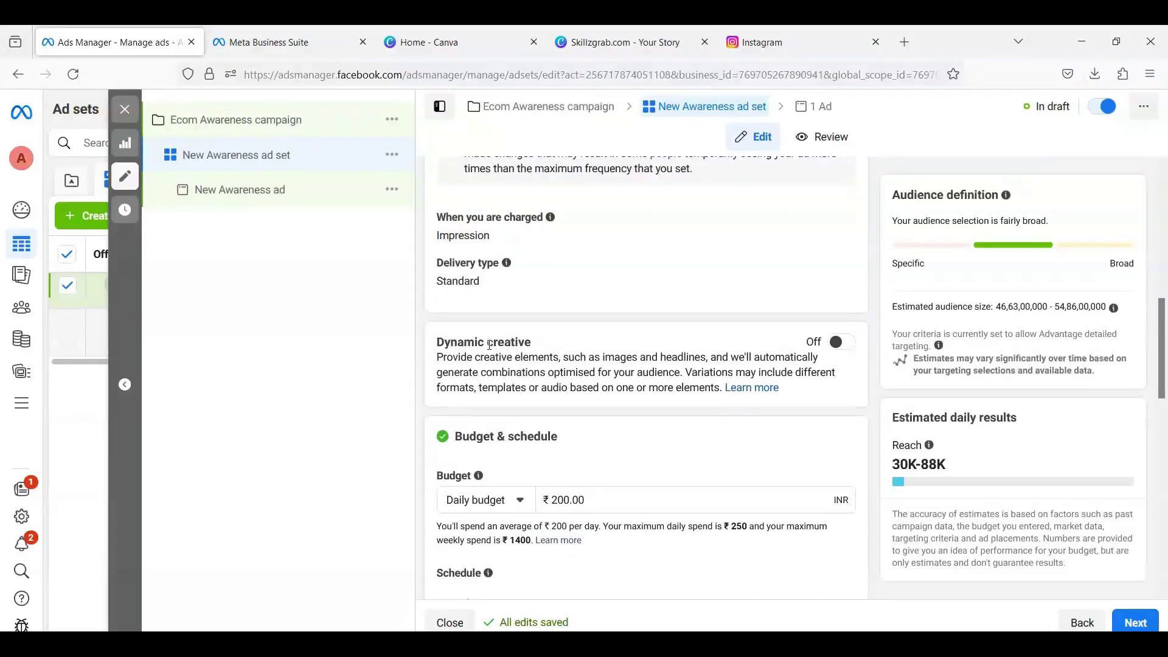
scroll(491, 345, down, 2)
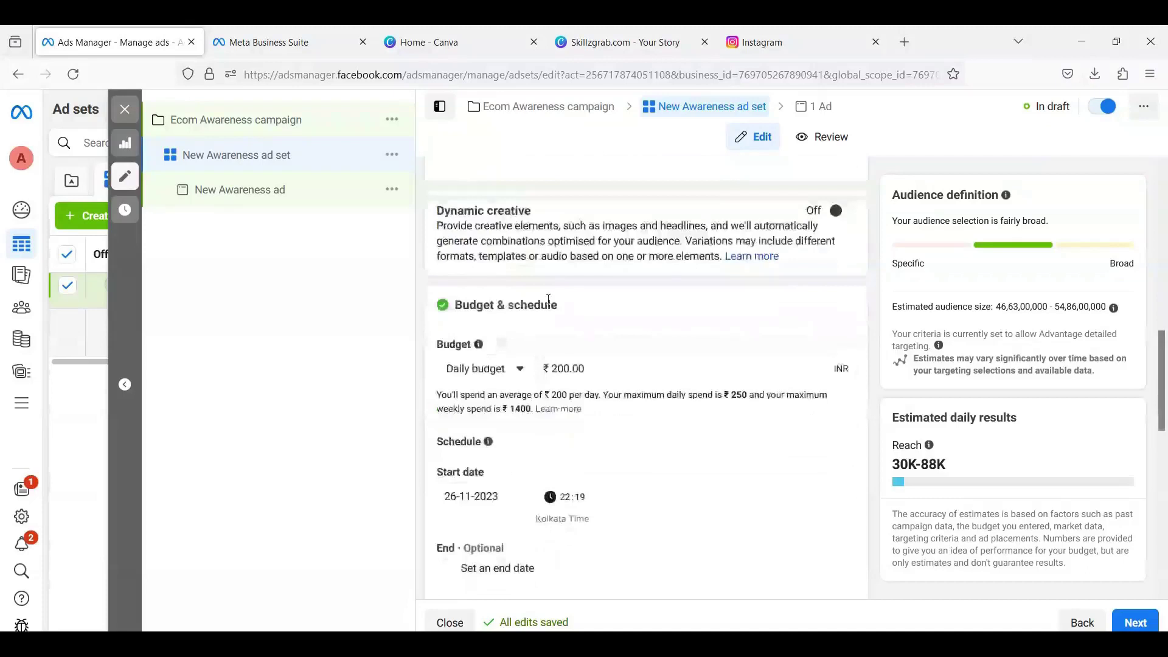
scroll(548, 304, down, 1)
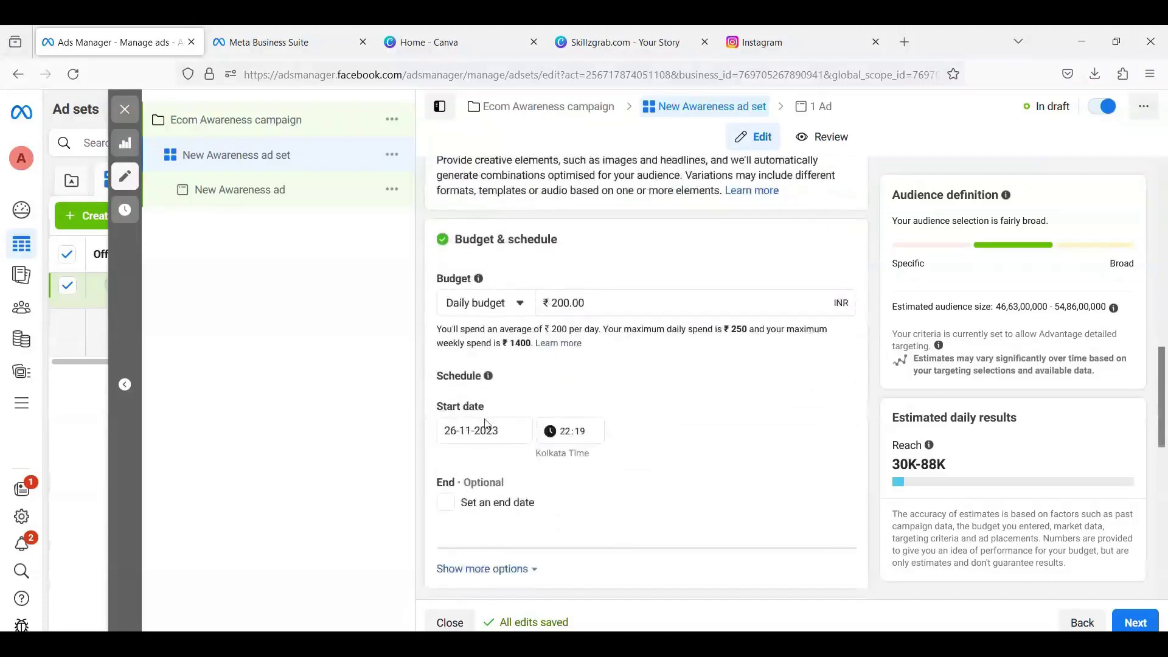
click(469, 430)
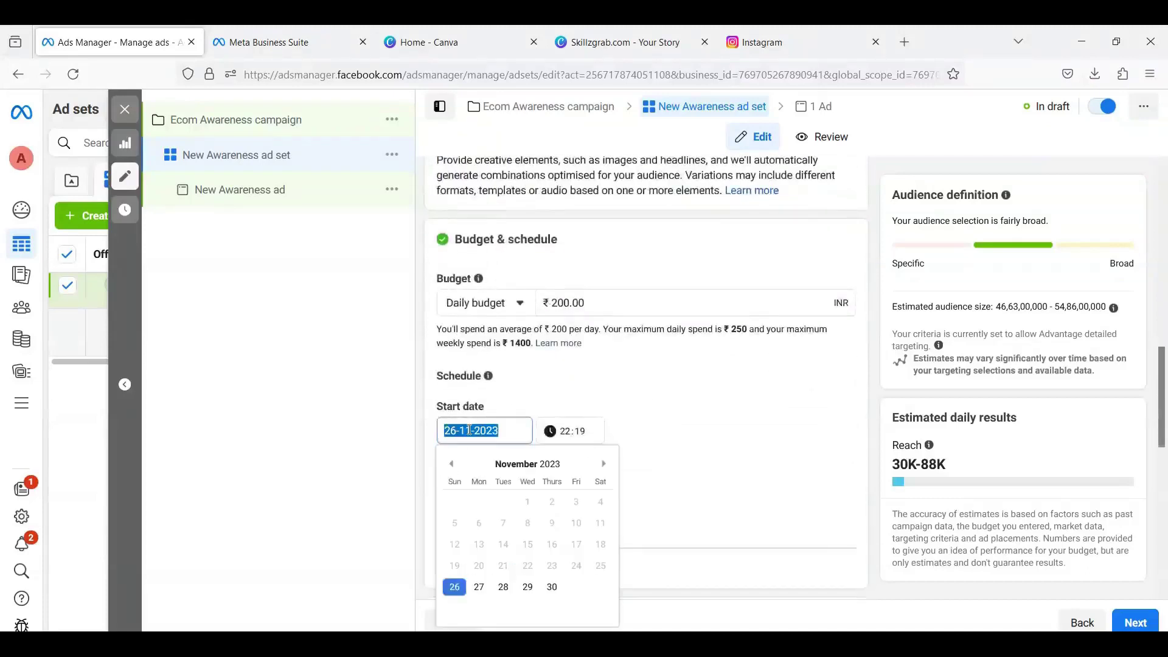
click(479, 588)
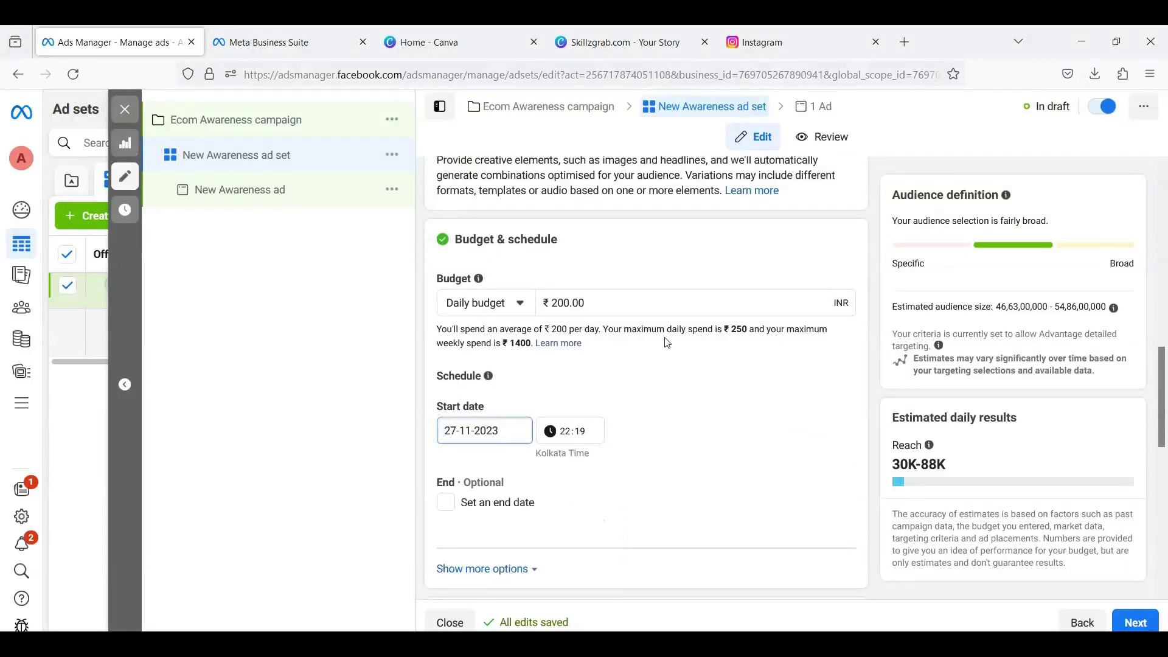
click(564, 432)
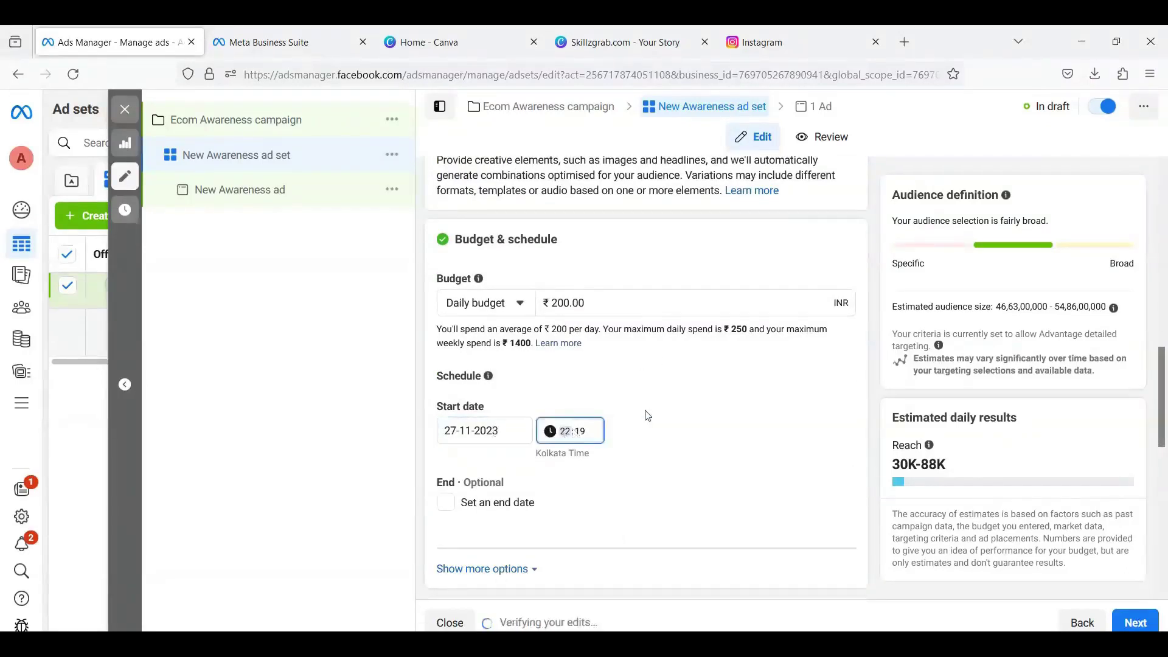
key(Right)
text(00)
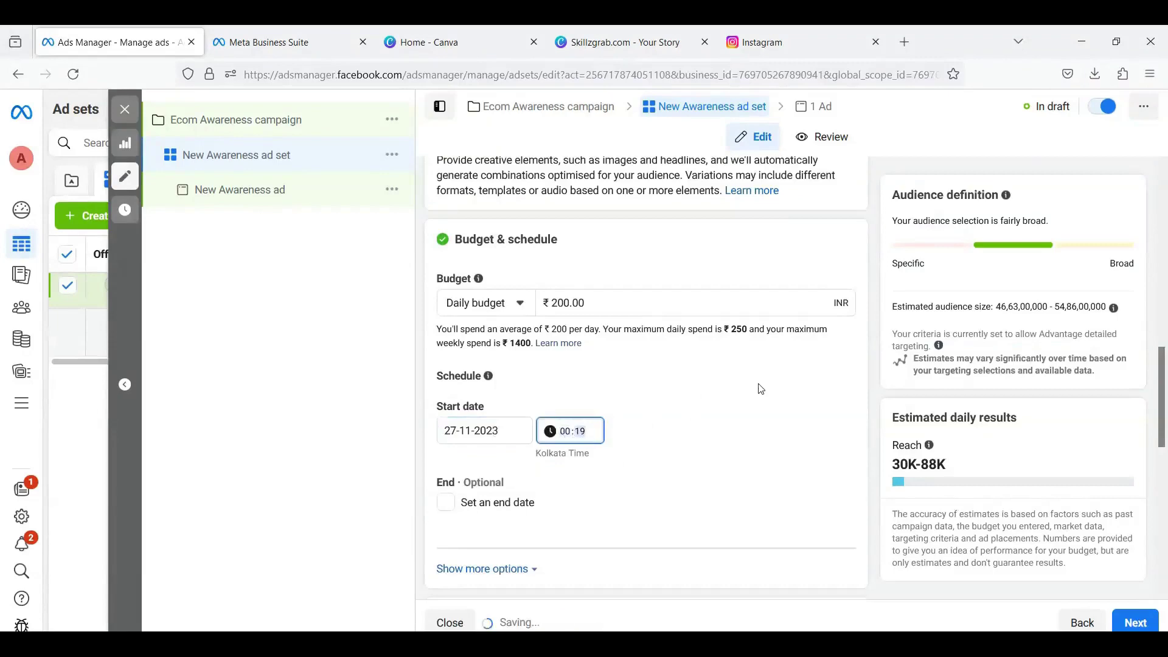
Try enabling an end date for the ad set's schedule and switch it off again.
scroll(759, 383, down, 3)
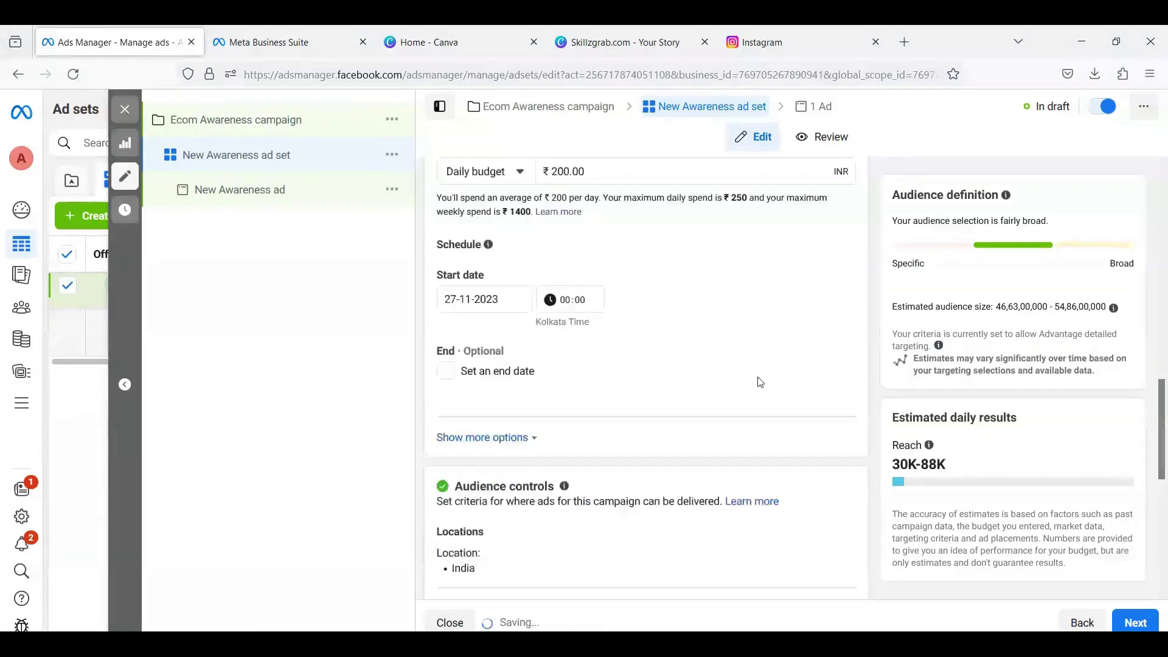
scroll(755, 351, down, 1)
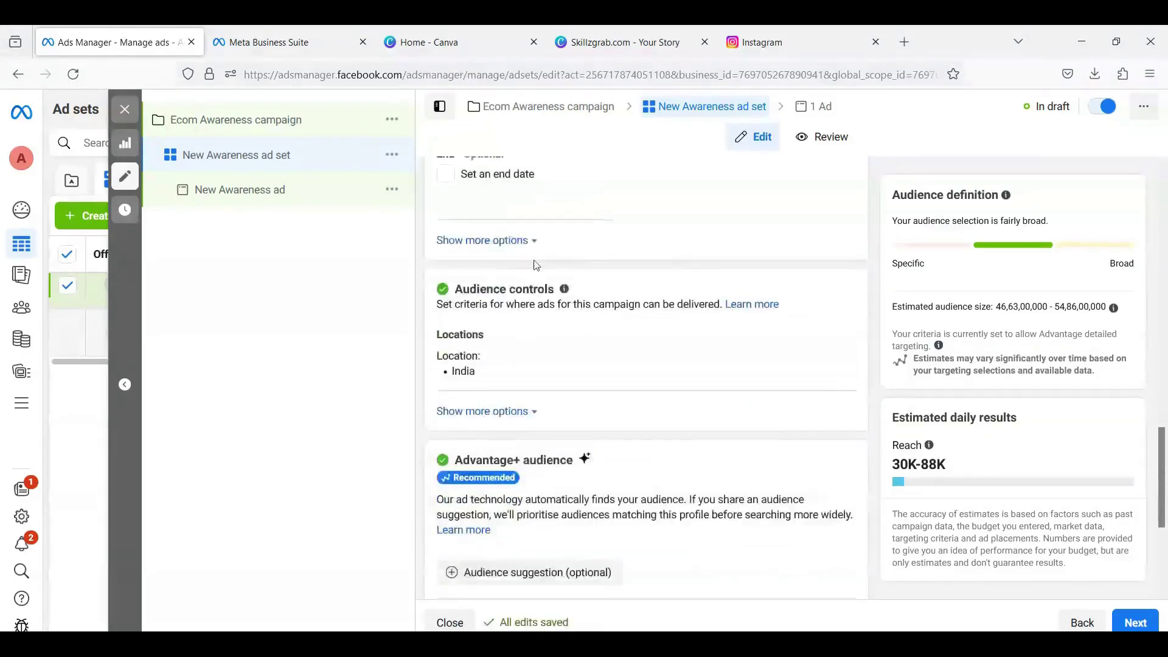
scroll(674, 265, up, 2)
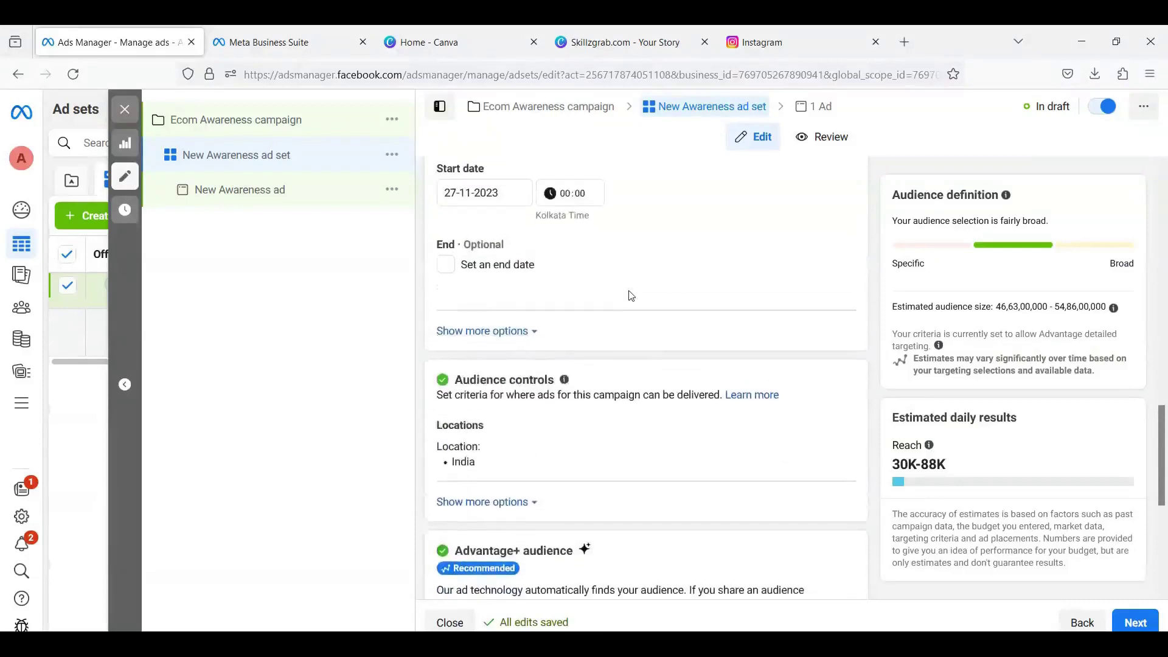
scroll(640, 316, up, 2)
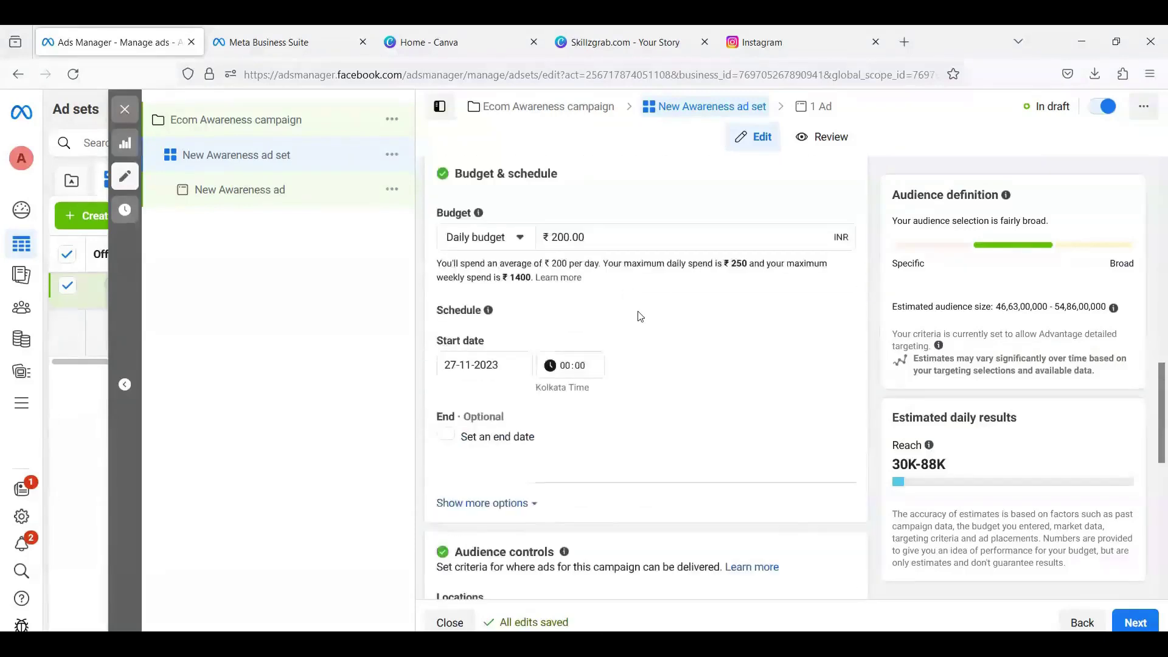
click(449, 438)
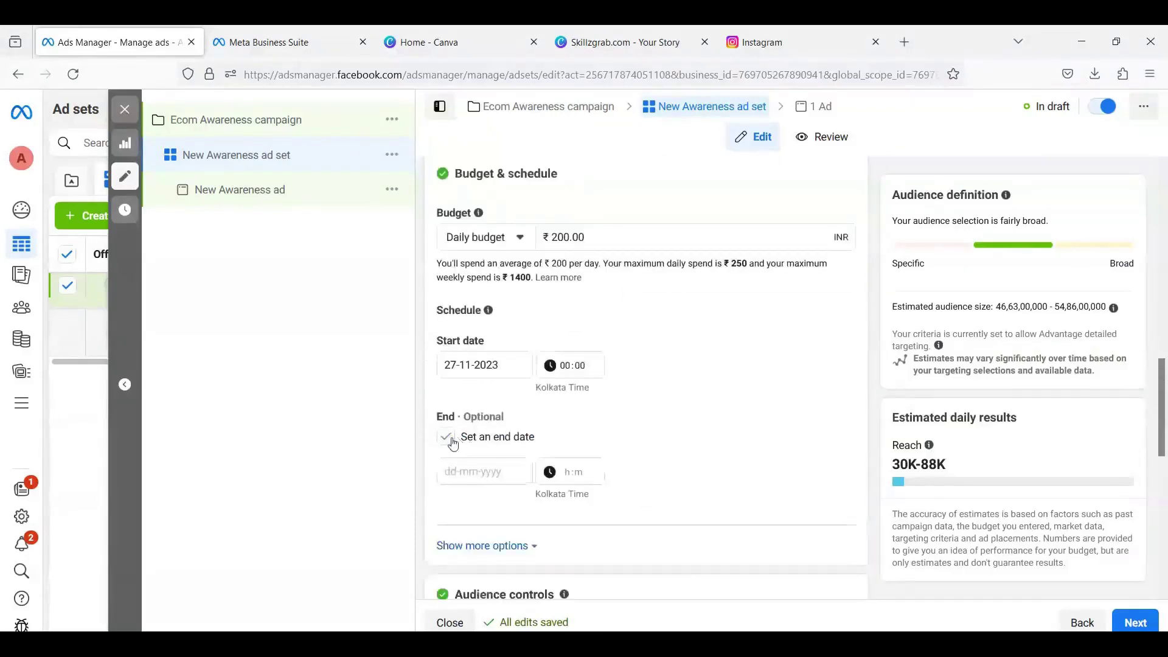
click(450, 438)
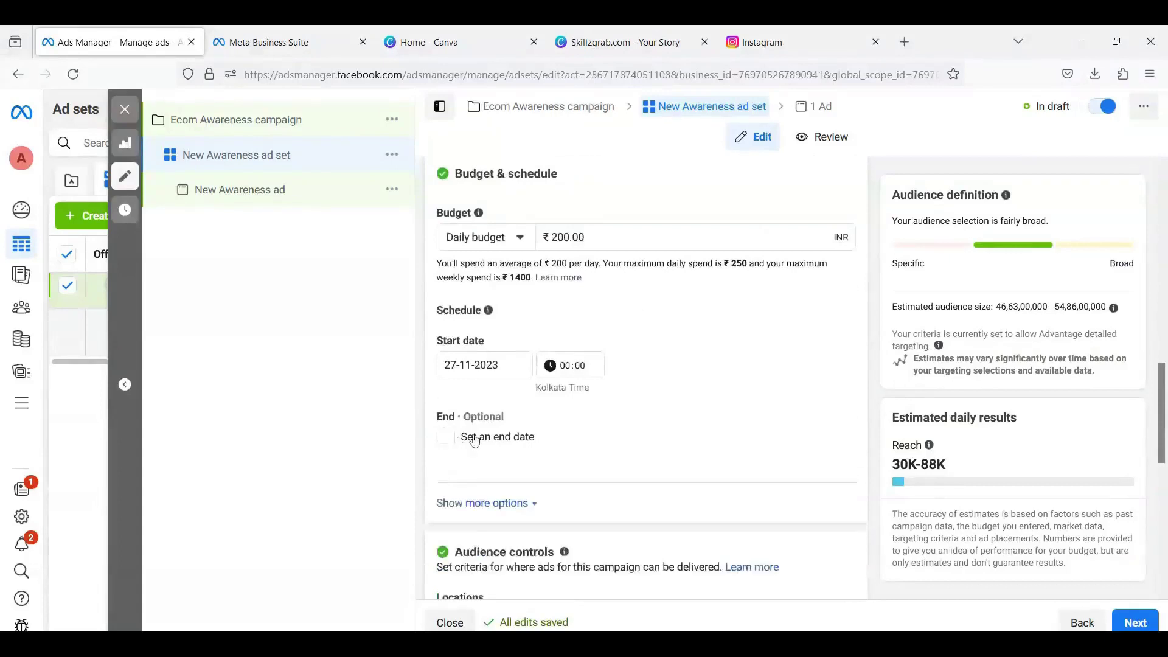
Expand the additional schedule options and review the ad scheduling setting and the audience controls.
scroll(688, 383, down, 1)
click(536, 438)
scroll(696, 339, down, 1)
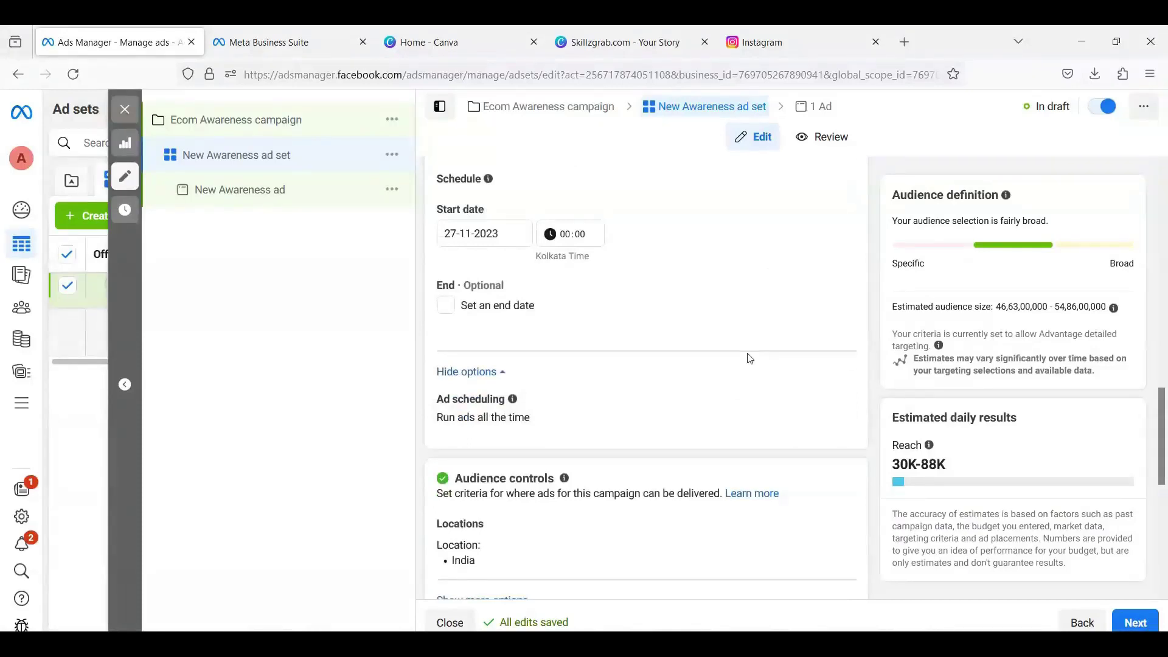
scroll(750, 359, down, 1)
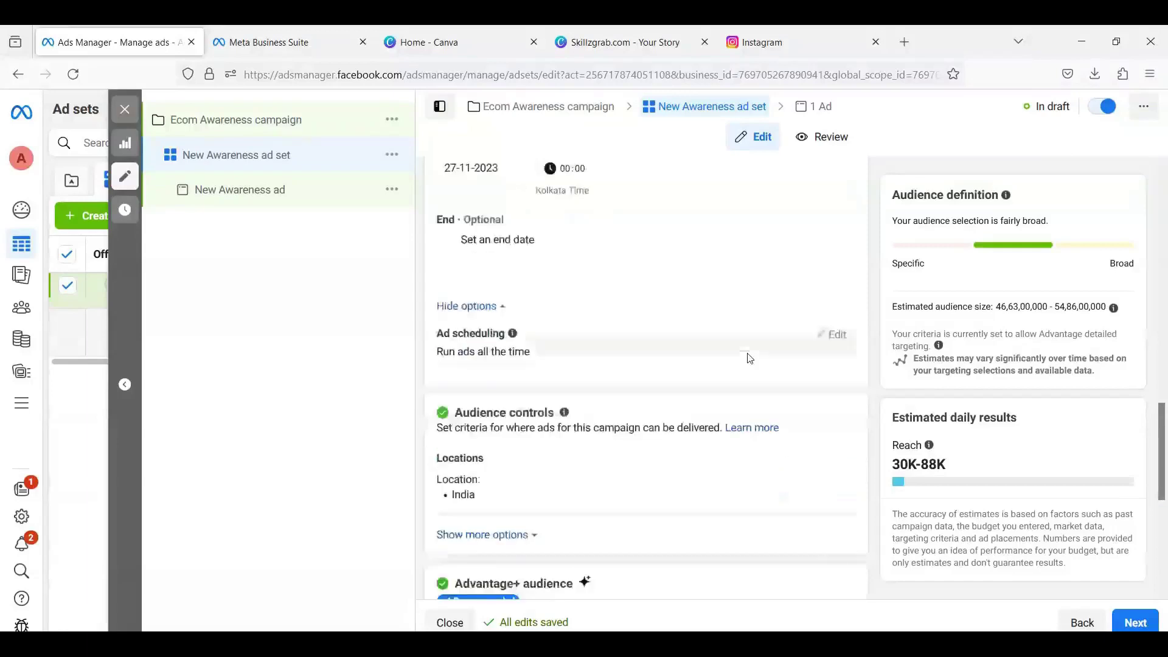
scroll(749, 358, down, 1)
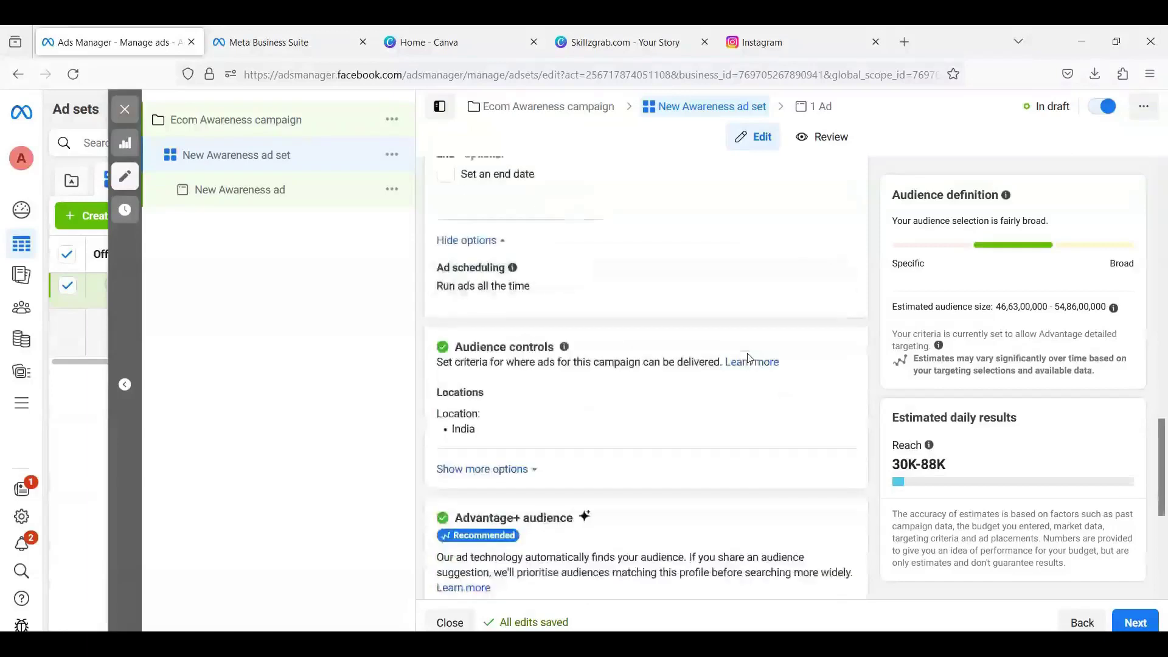
scroll(748, 359, down, 3)
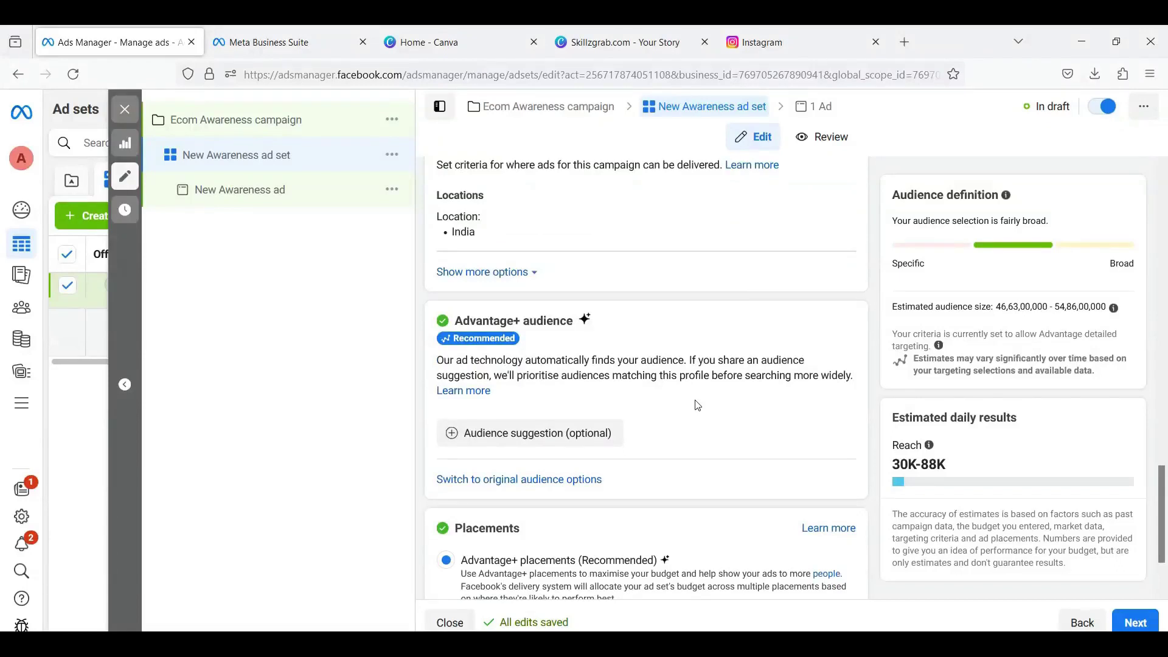
Expand the optional audience suggestion and review its custom audience, age, gender and detailed targeting settings.
scroll(698, 406, down, 1)
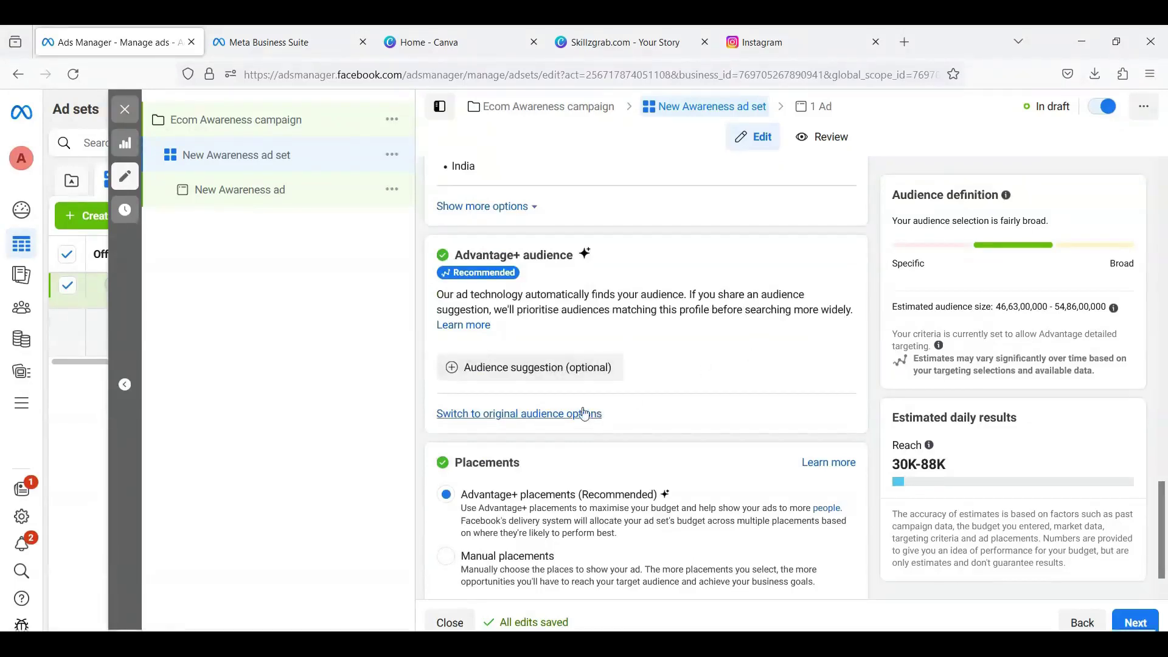
click(524, 370)
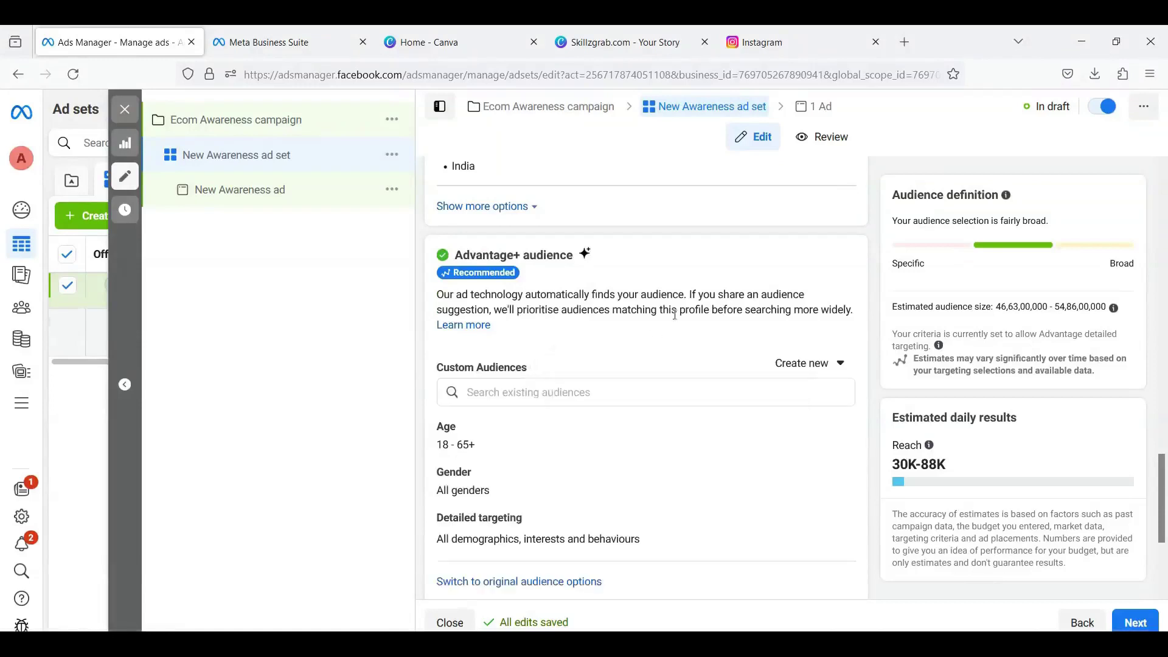
scroll(703, 353, down, 2)
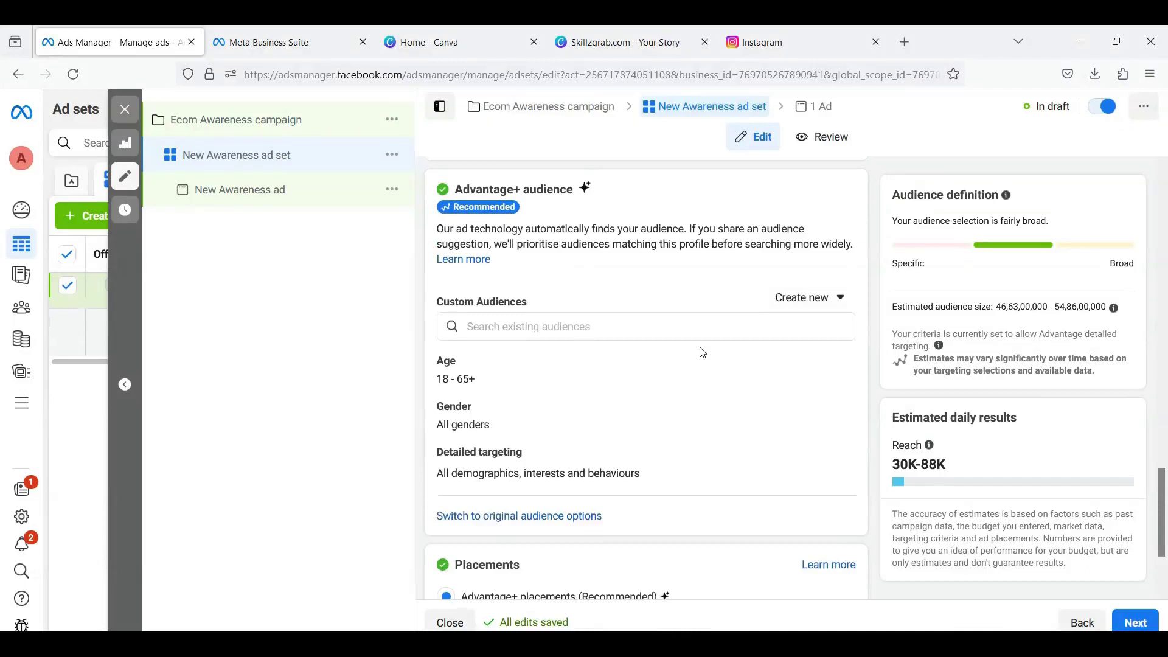
scroll(703, 353, down, 1)
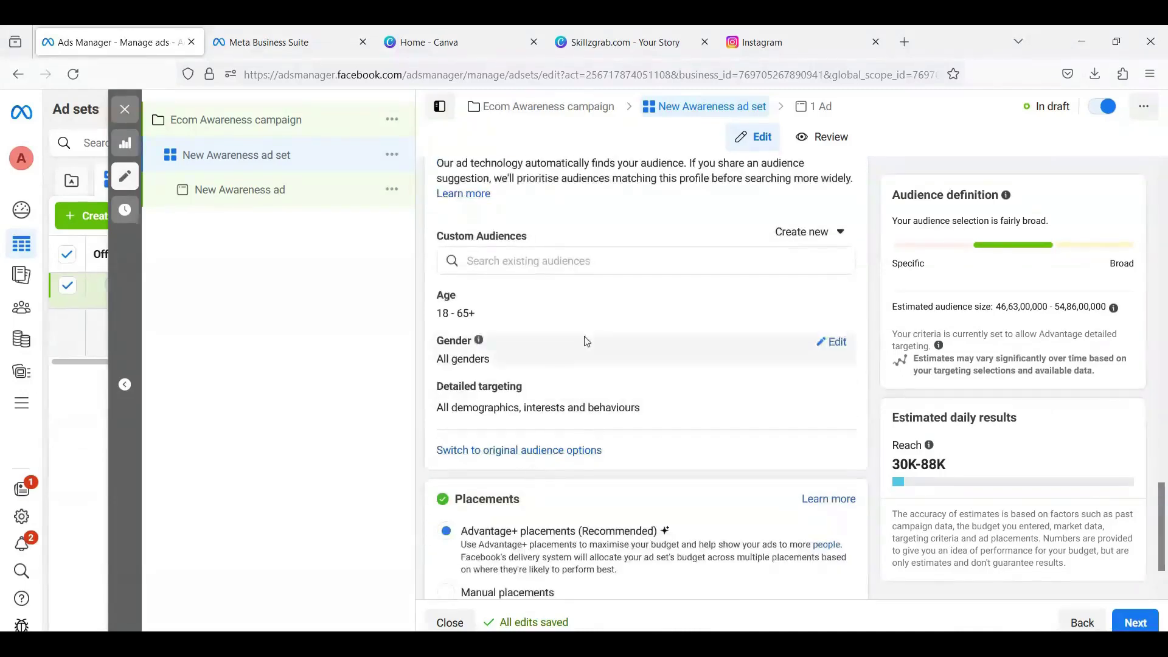
Switch the ad set from Advantage+ audience to the original audience options and review the new audience's settings.
click(510, 452)
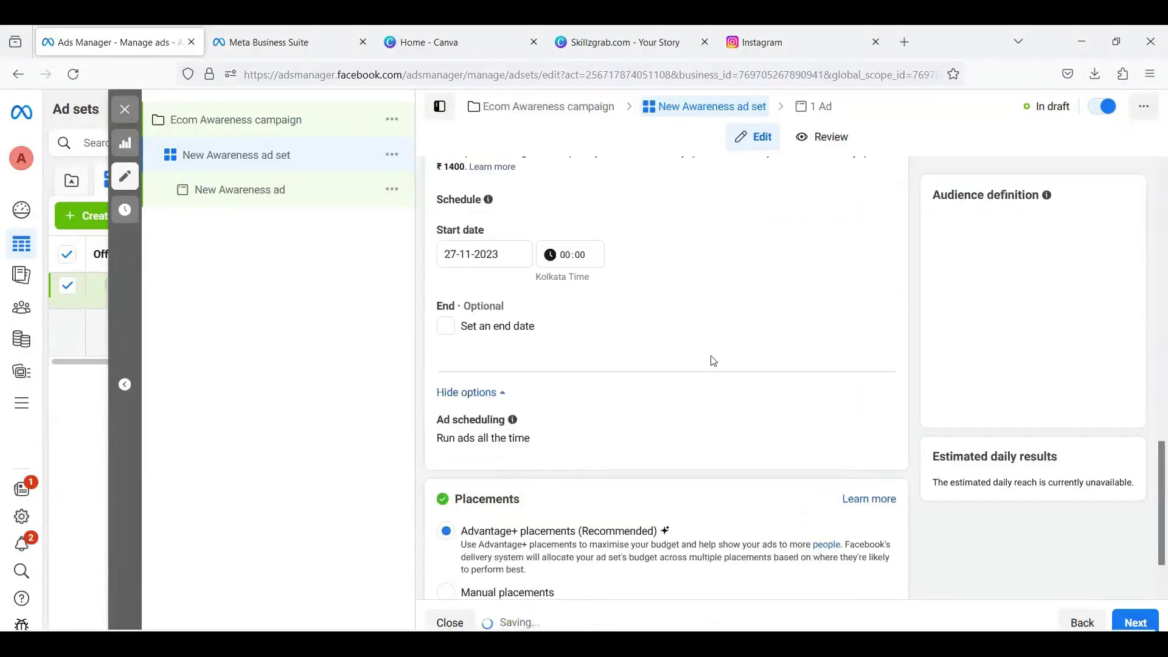
scroll(720, 347, up, 1)
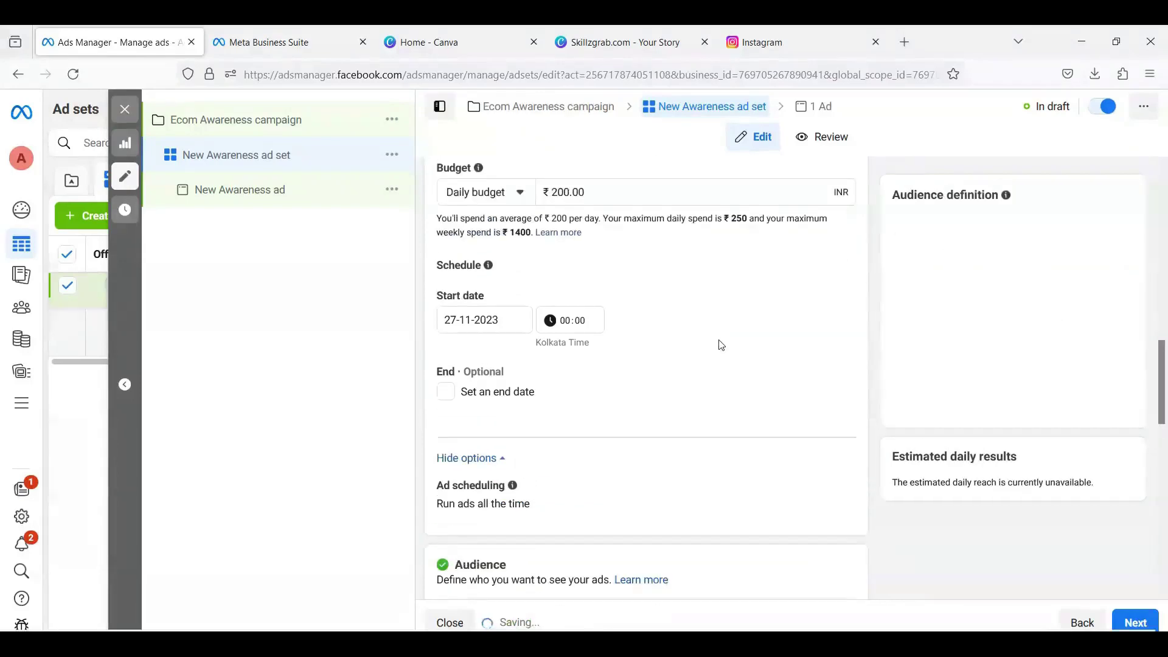
scroll(721, 345, down, 4)
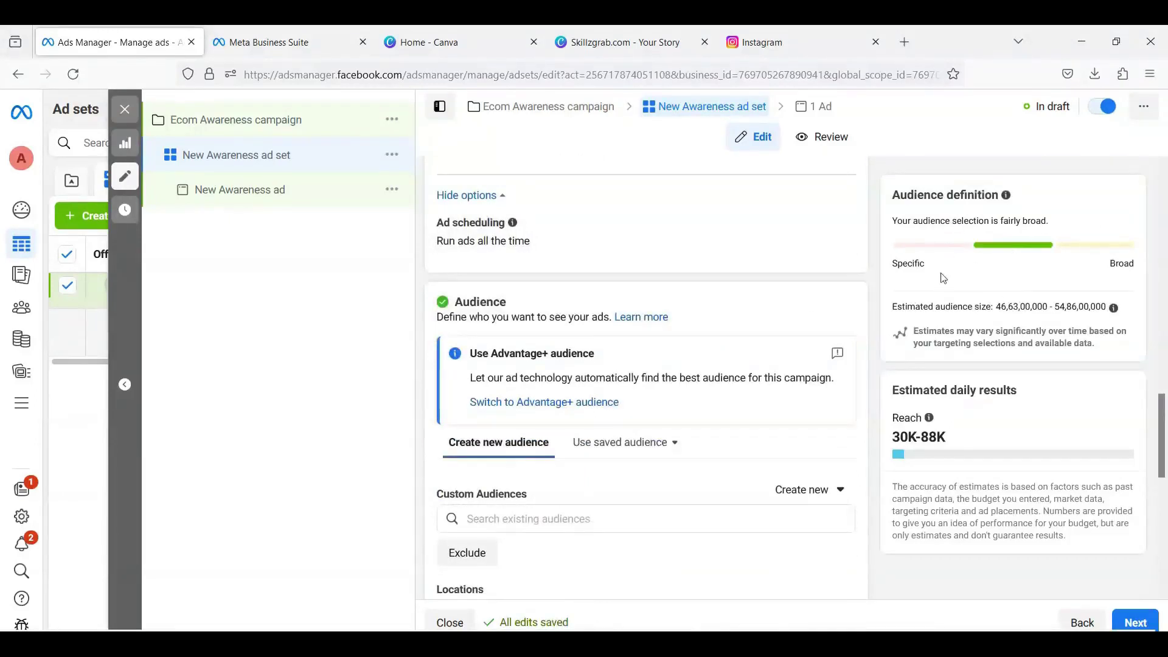
scroll(742, 332, down, 2)
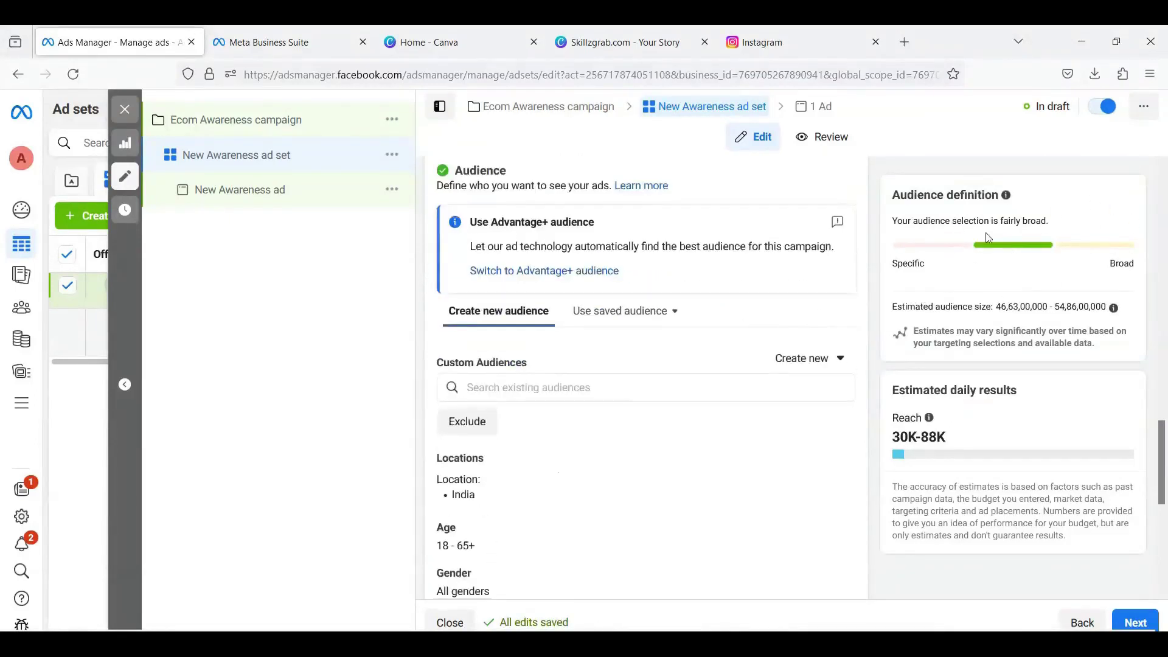
scroll(752, 348, down, 1)
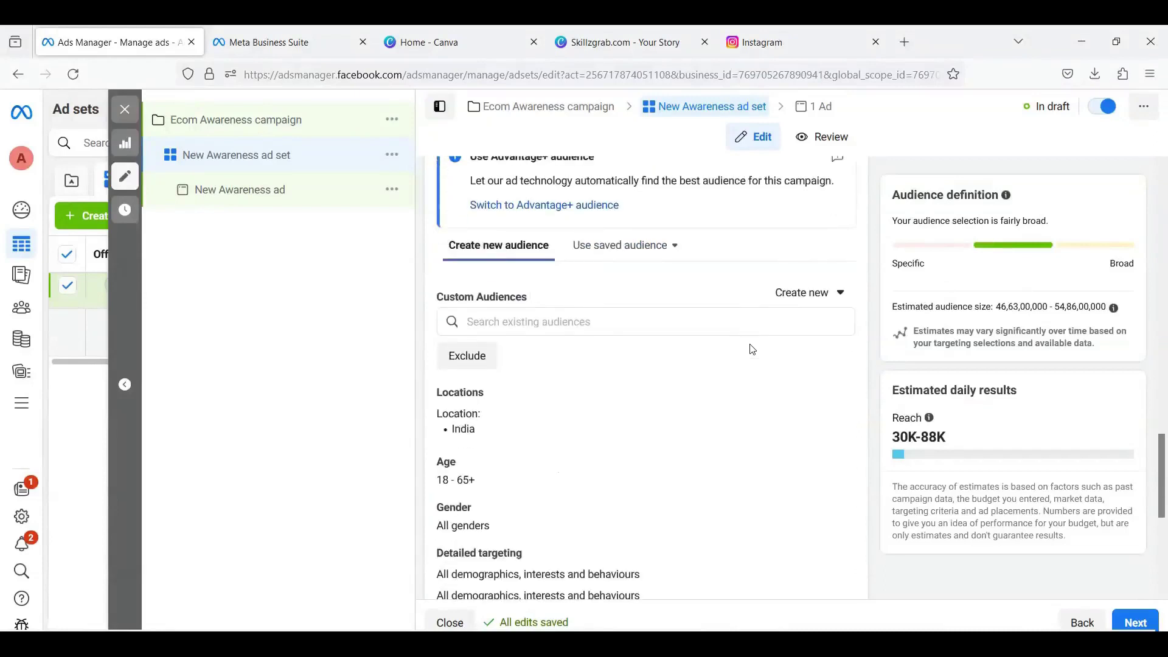
Edit the audience locations and exclude Jammu and Kashmir from the India targeting.
scroll(752, 349, down, 1)
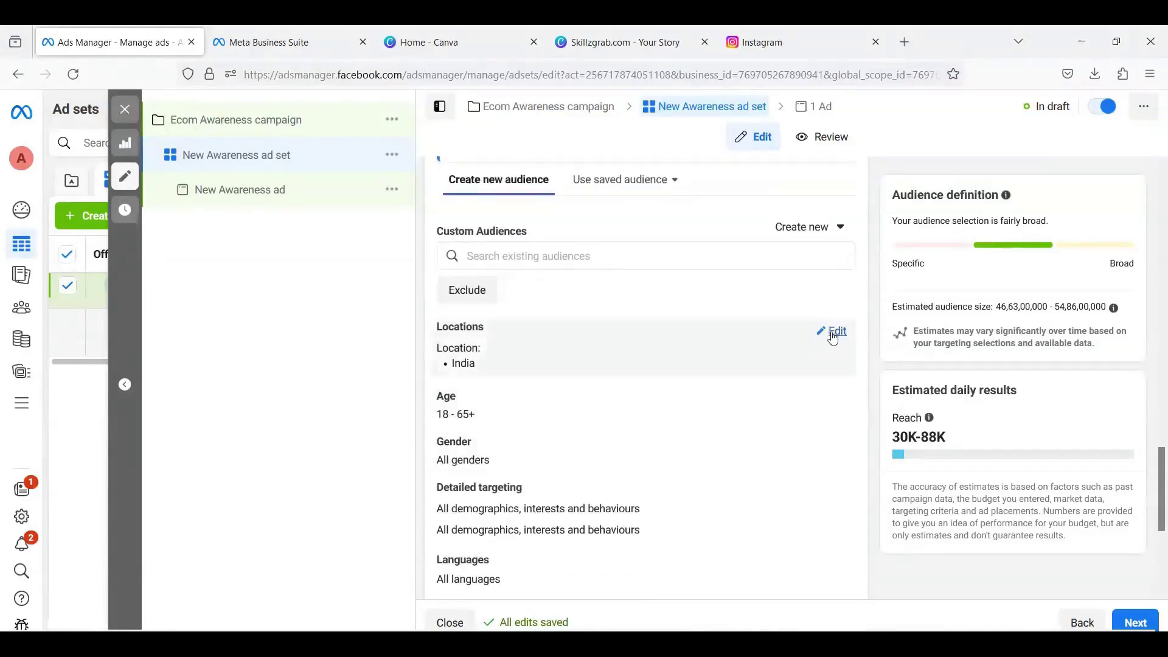
click(834, 333)
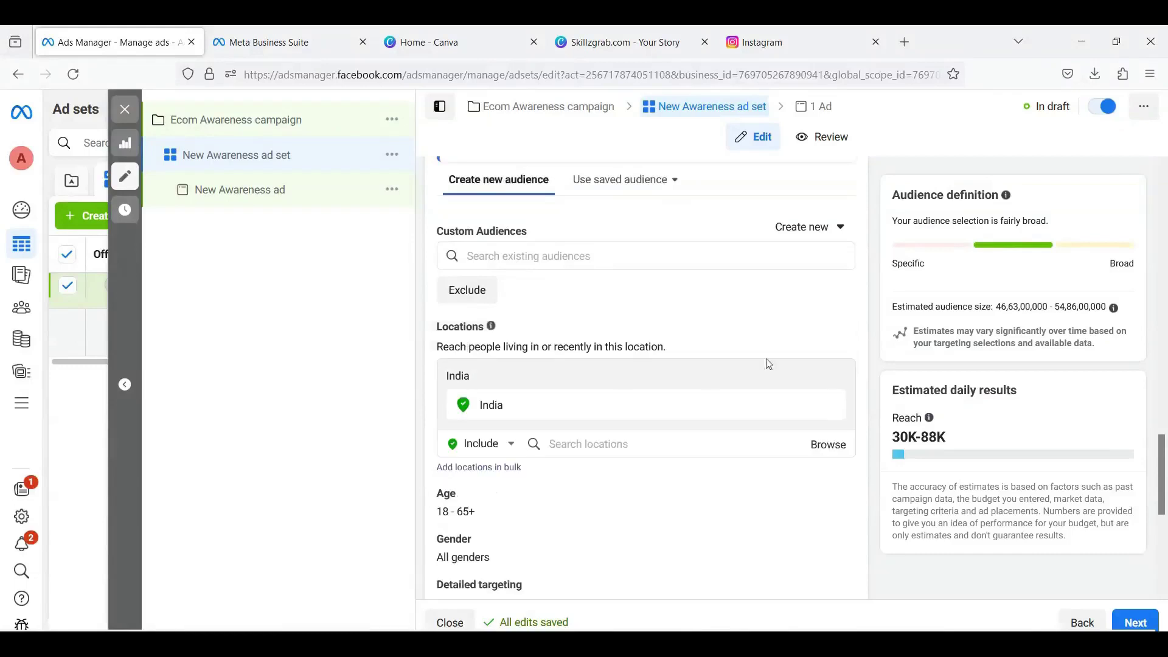
click(483, 444)
click(475, 485)
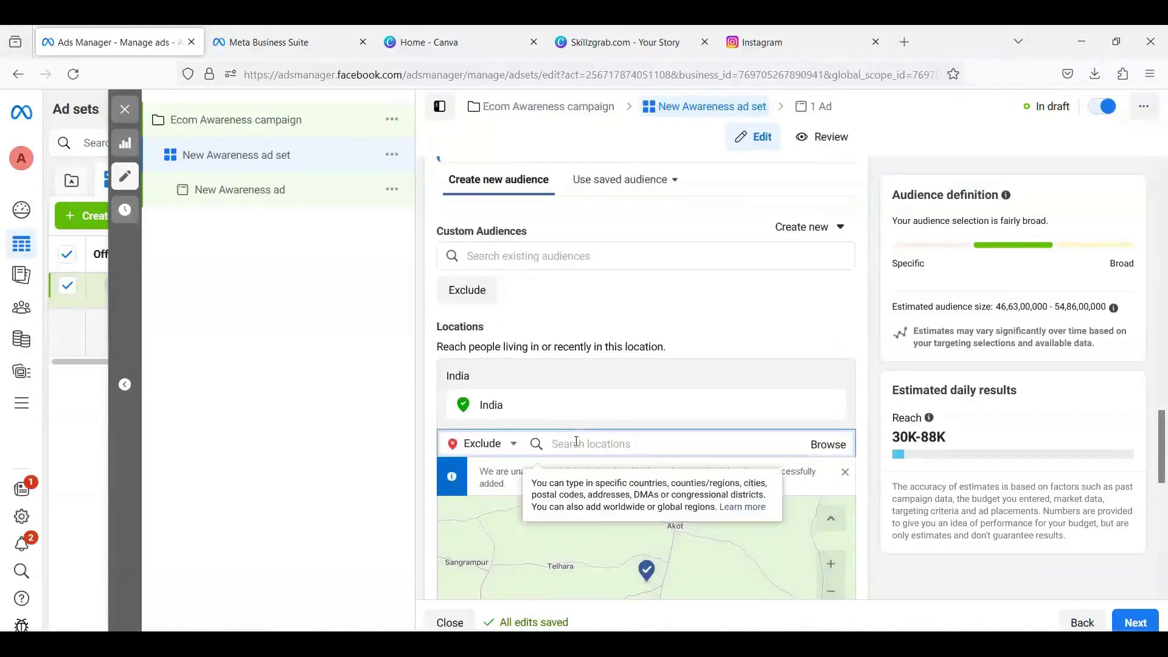
text(jamu)
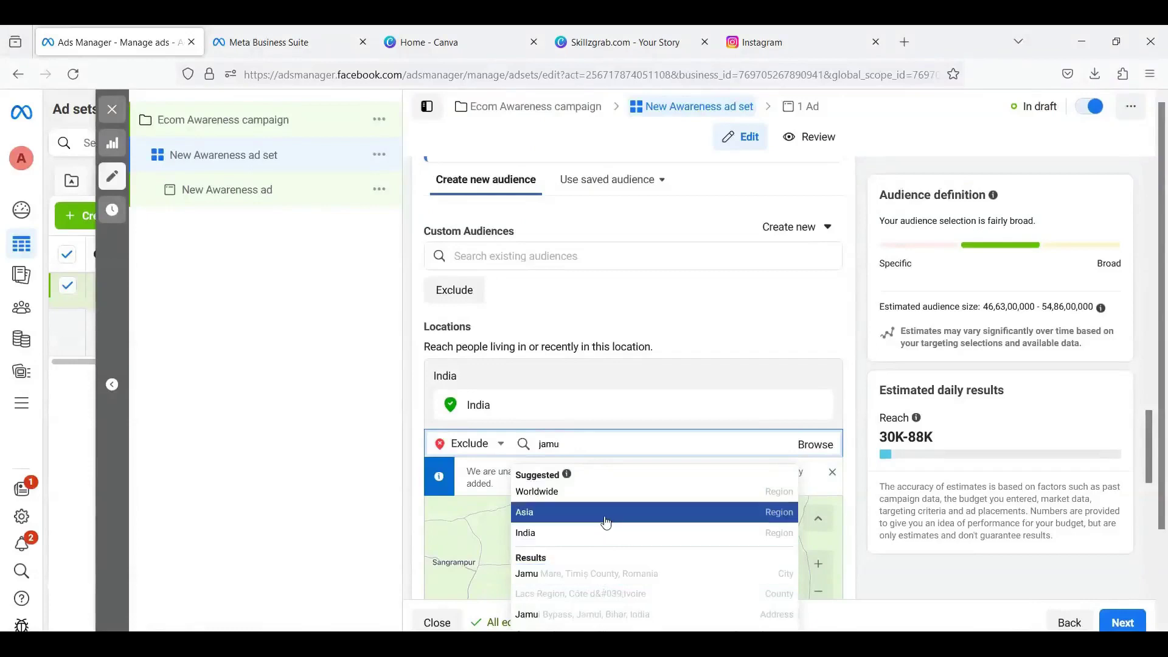
key(BackSpace)
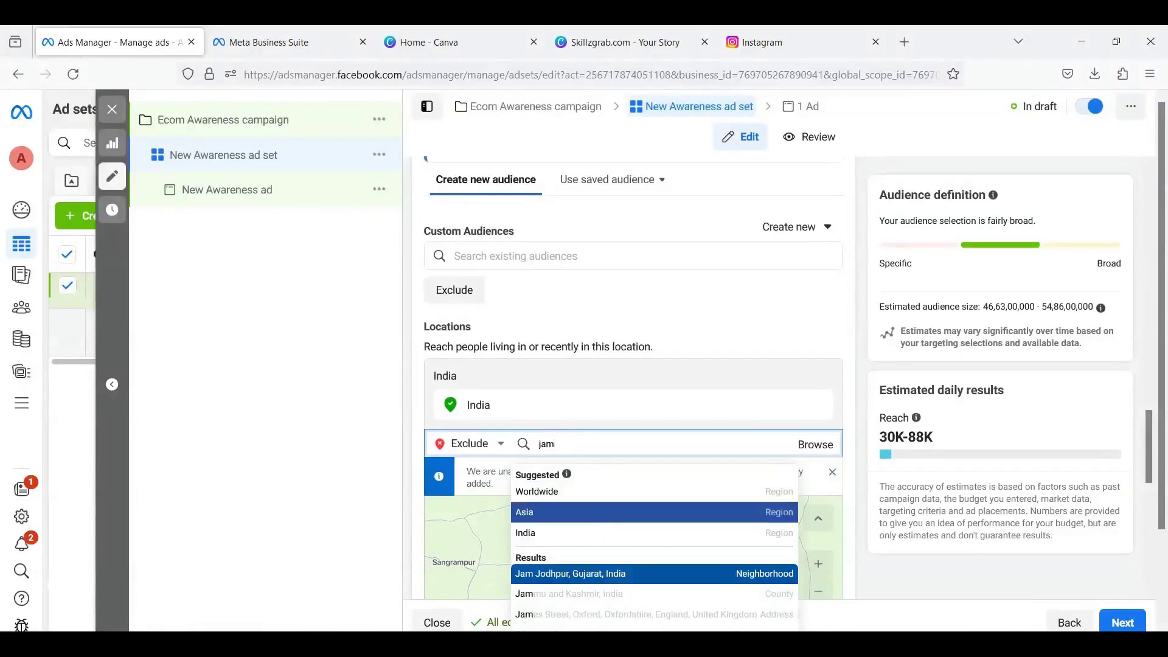
click(583, 596)
Exclude Kerala from the audience locations as well.
scroll(672, 458, down, 1)
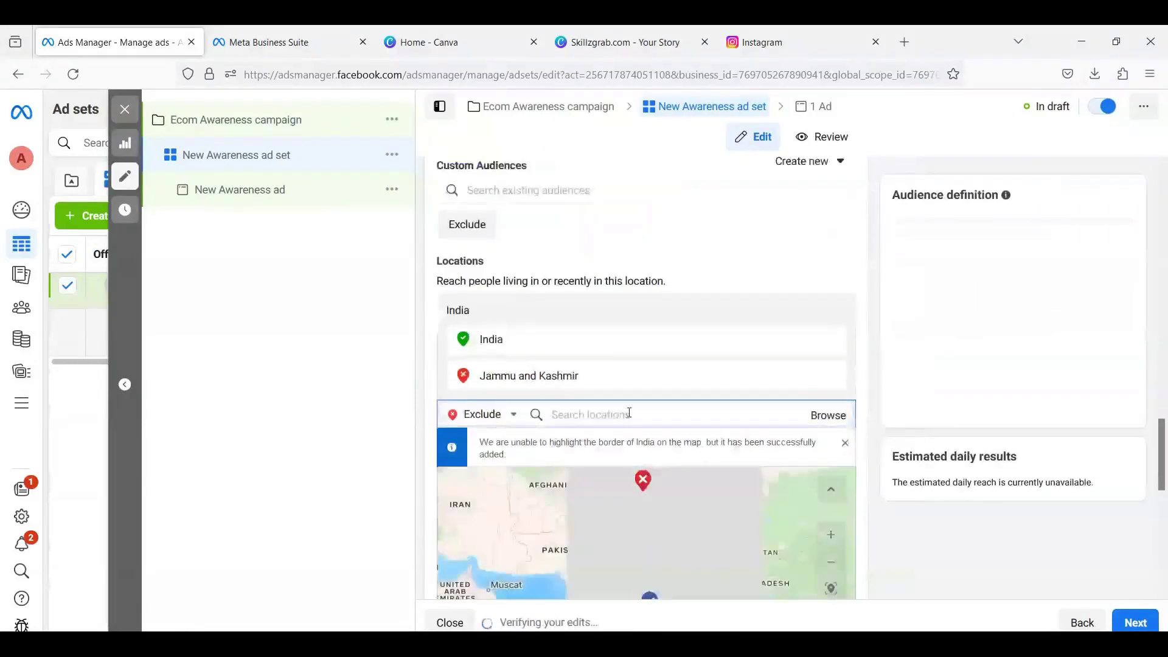
text(k)
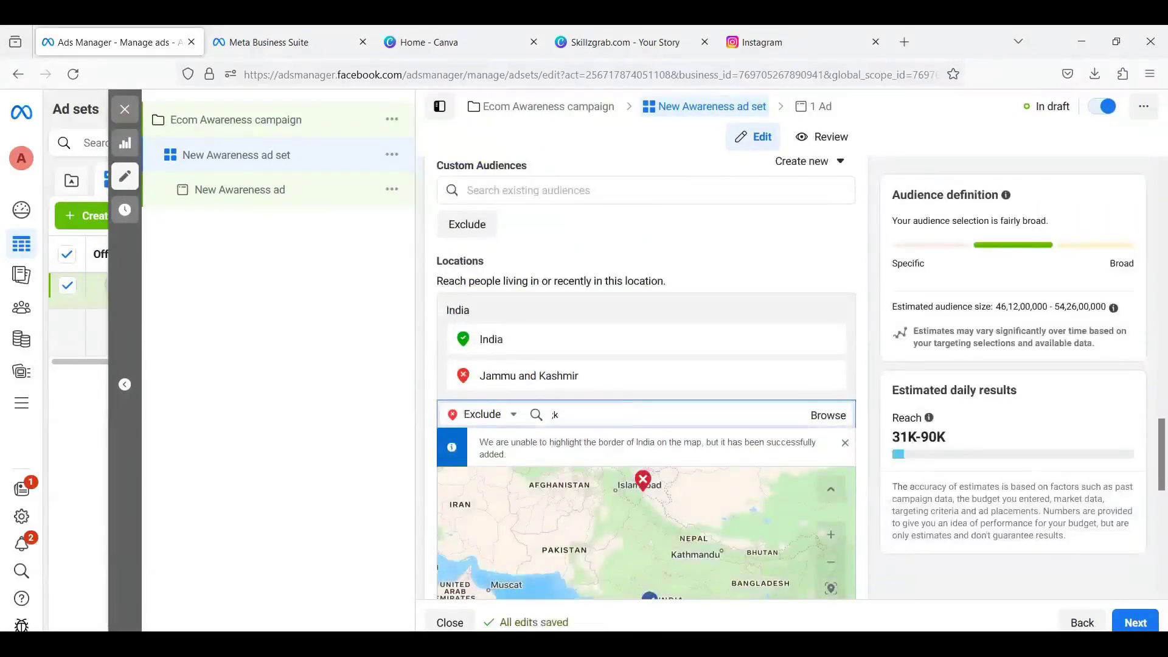
key(BackSpace)
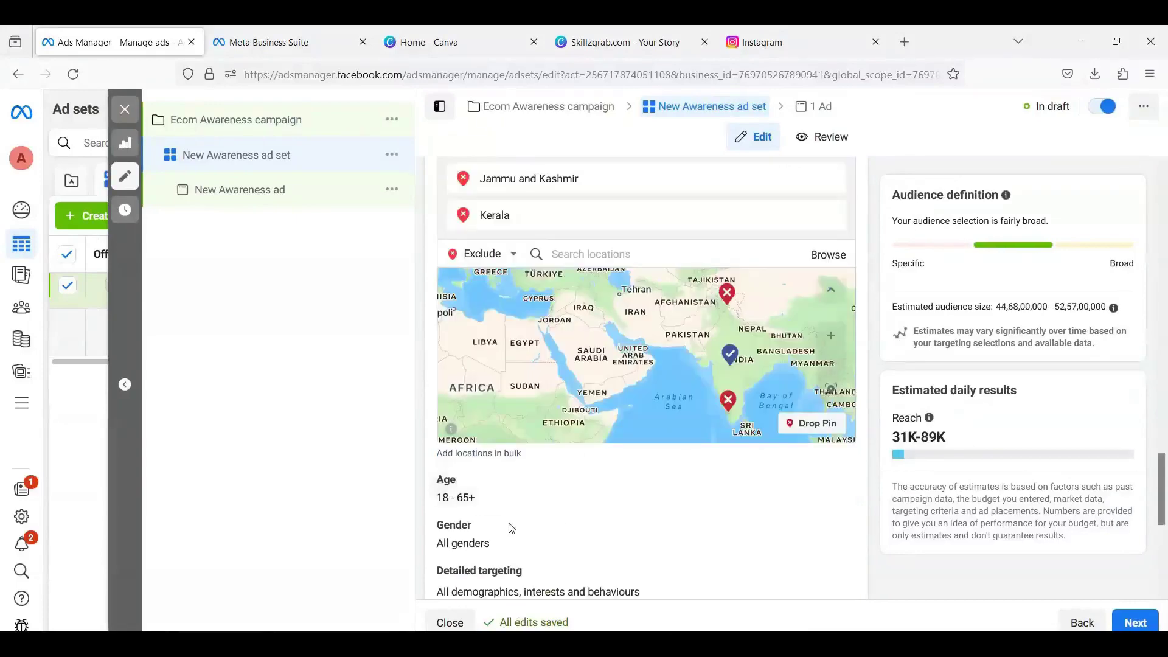
Open the audience's age range and gender settings for editing and review their options.
click(835, 481)
scroll(670, 488, down, 1)
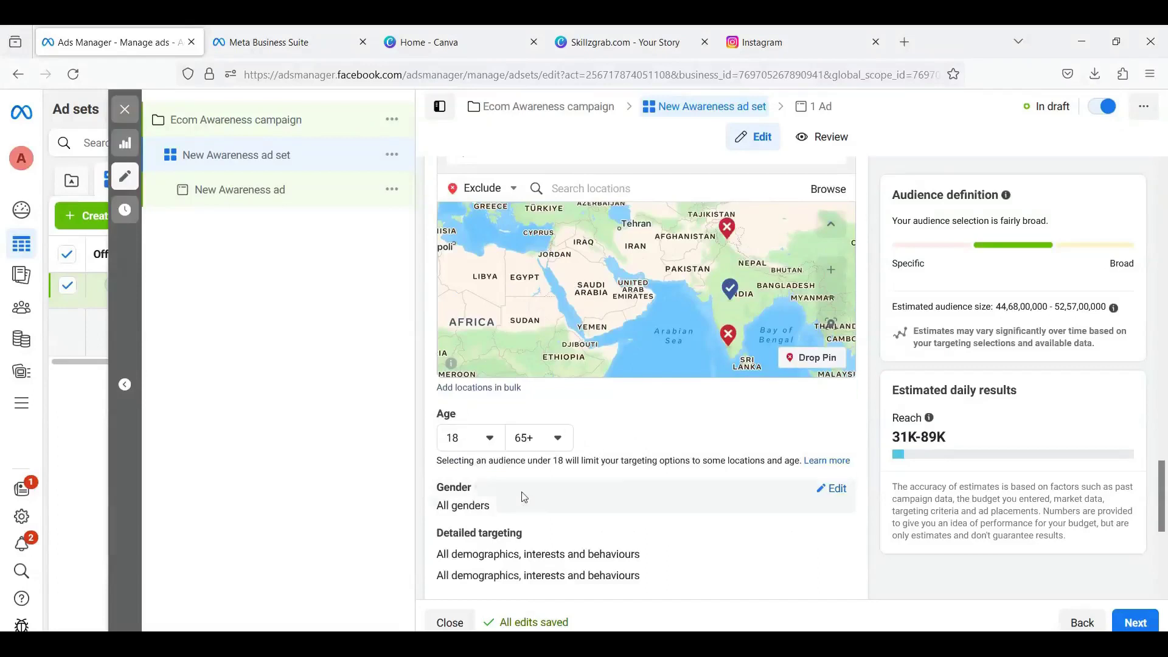
scroll(628, 487, down, 1)
click(834, 423)
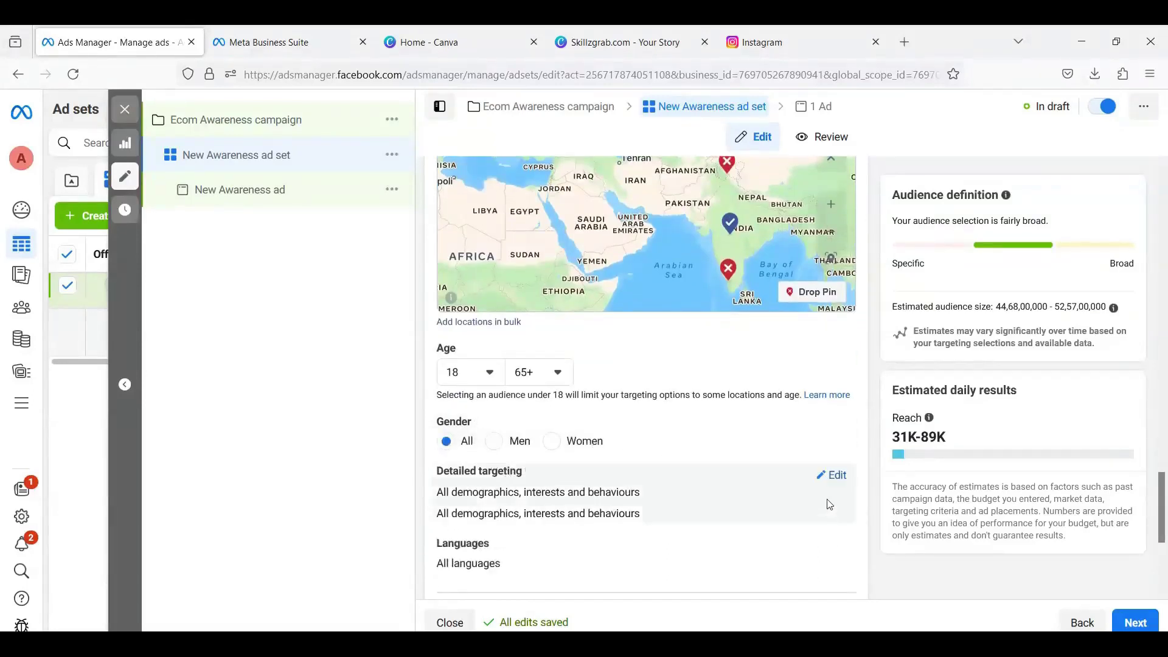
Add the interest Digital marketing (marketing) to the audience's detailed targeting.
scroll(852, 431, down, 2)
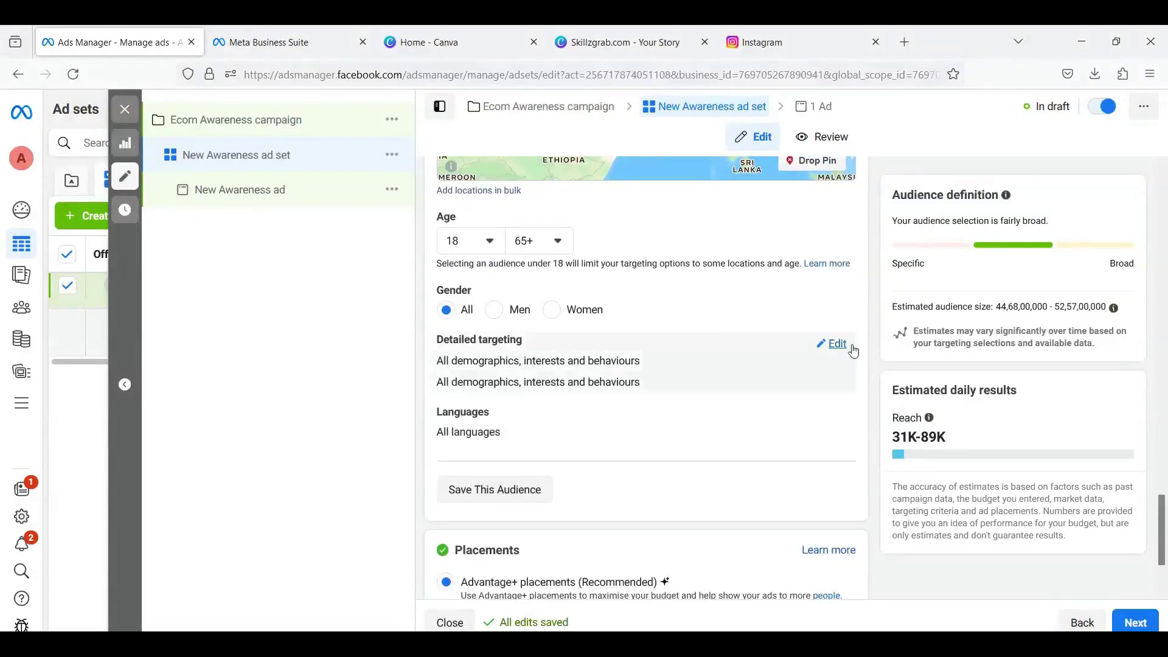
click(843, 344)
click(495, 383)
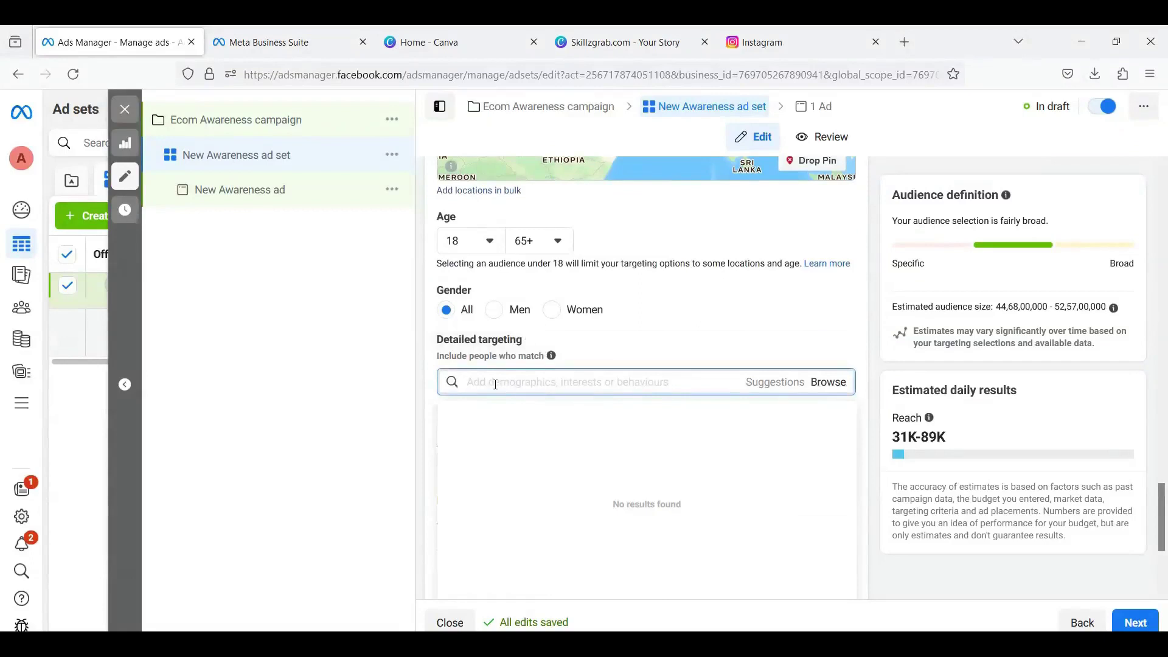
text(digita)
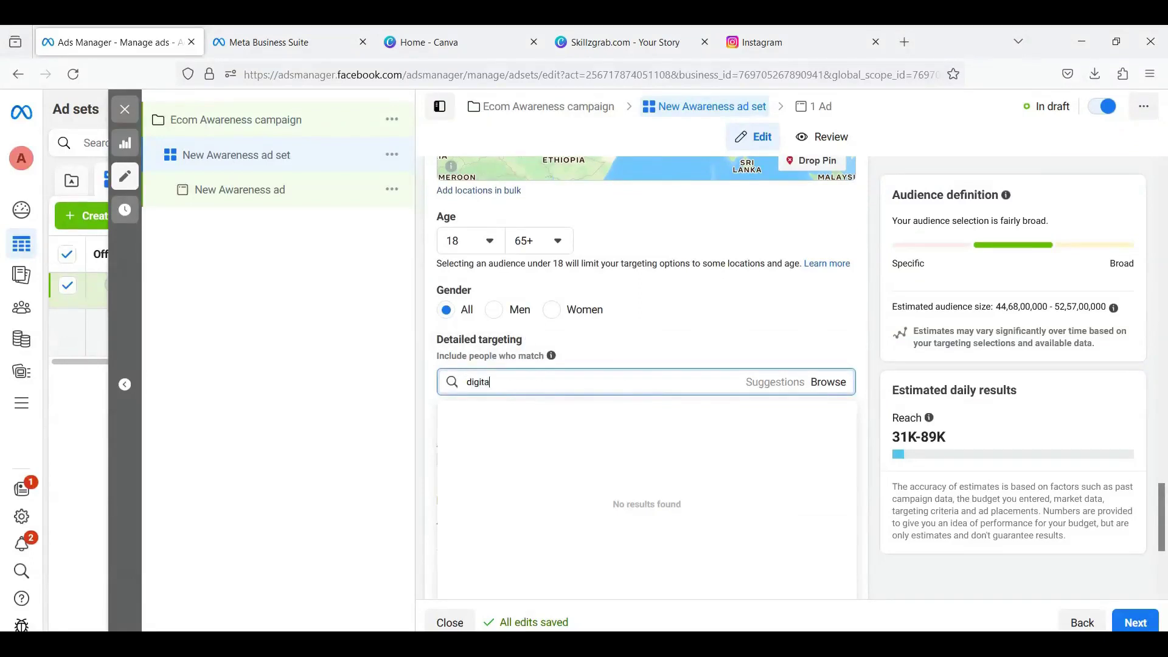
text(l mar)
click(513, 415)
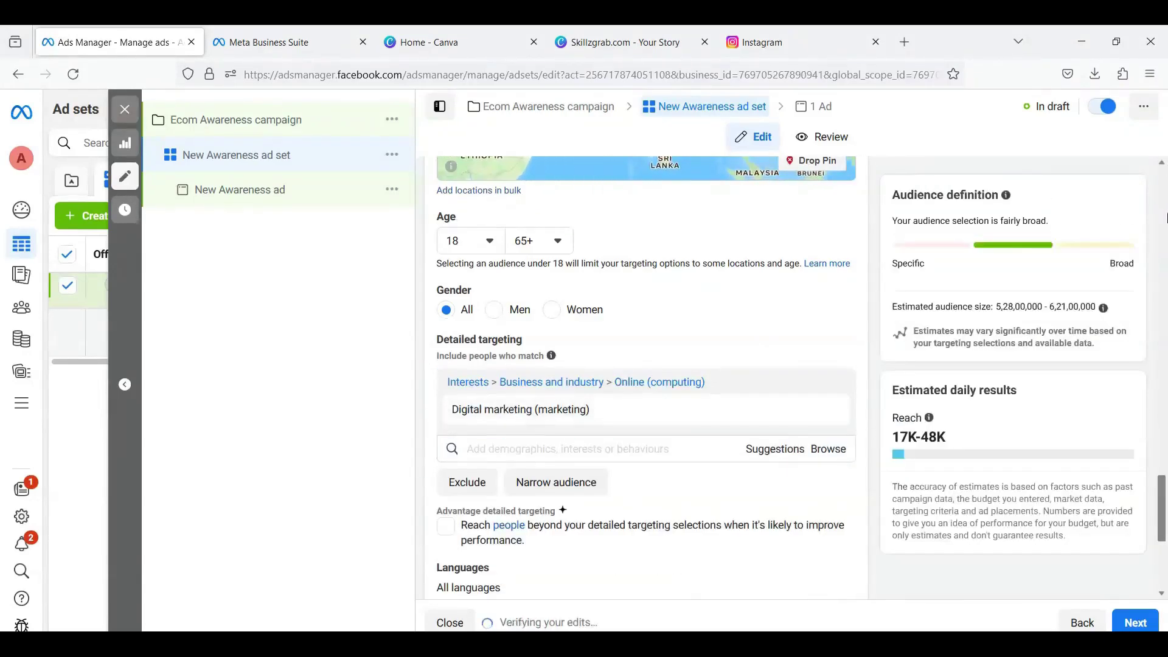
Check the estimated audience size and enable Advantage detailed targeting to reach people beyond the detailed targeting selections.
drag(996, 307, 1127, 299)
click(1127, 300)
scroll(733, 359, down, 2)
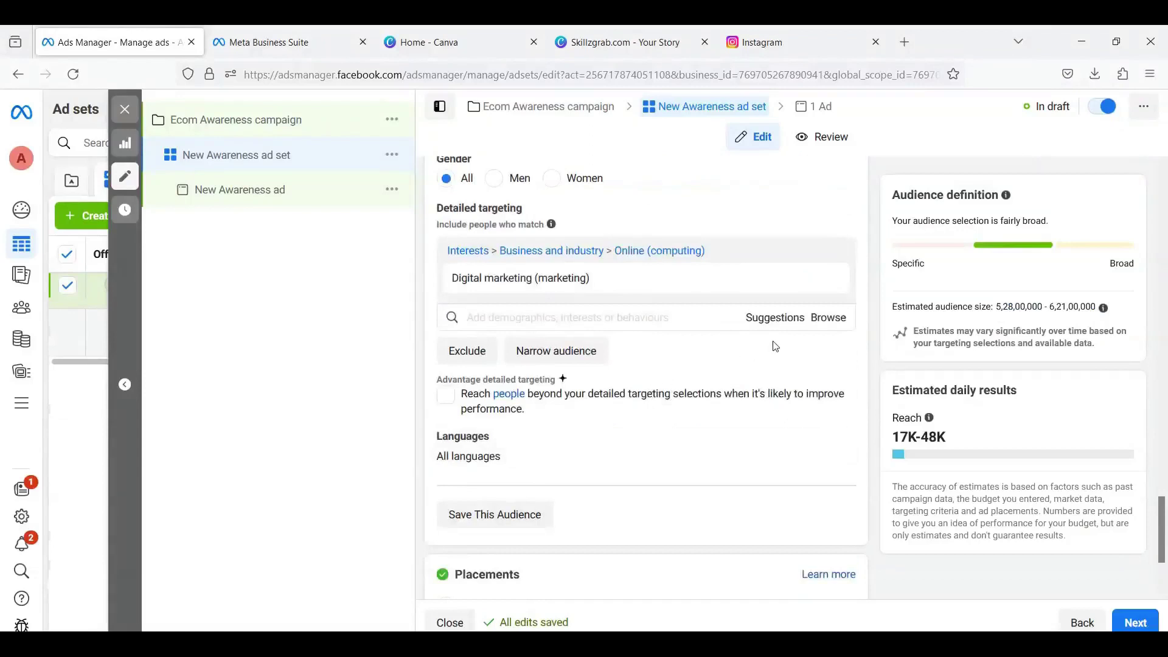
click(444, 402)
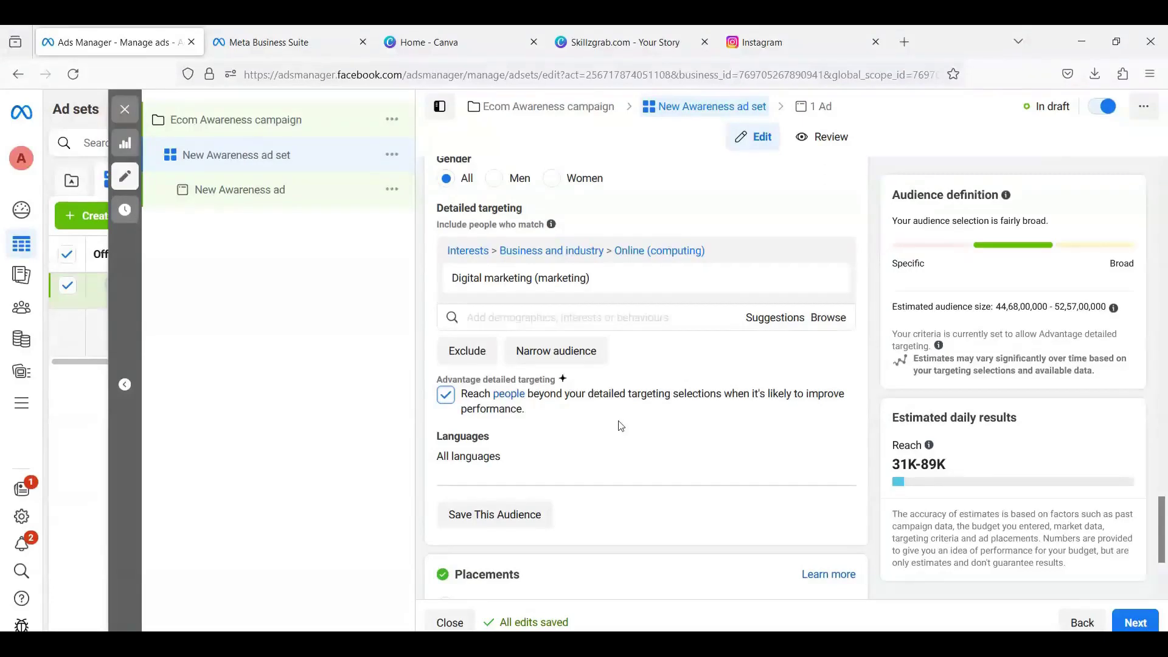
Try limiting the audience's languages to English (All) and remove that language again.
scroll(620, 426, down, 1)
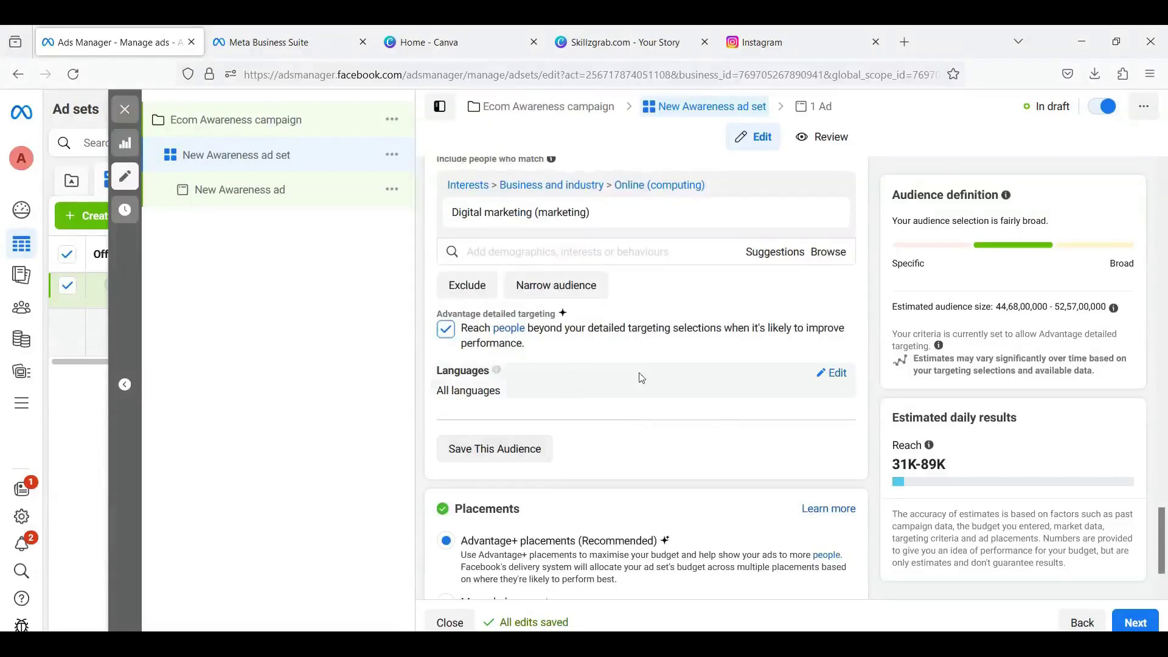
click(833, 373)
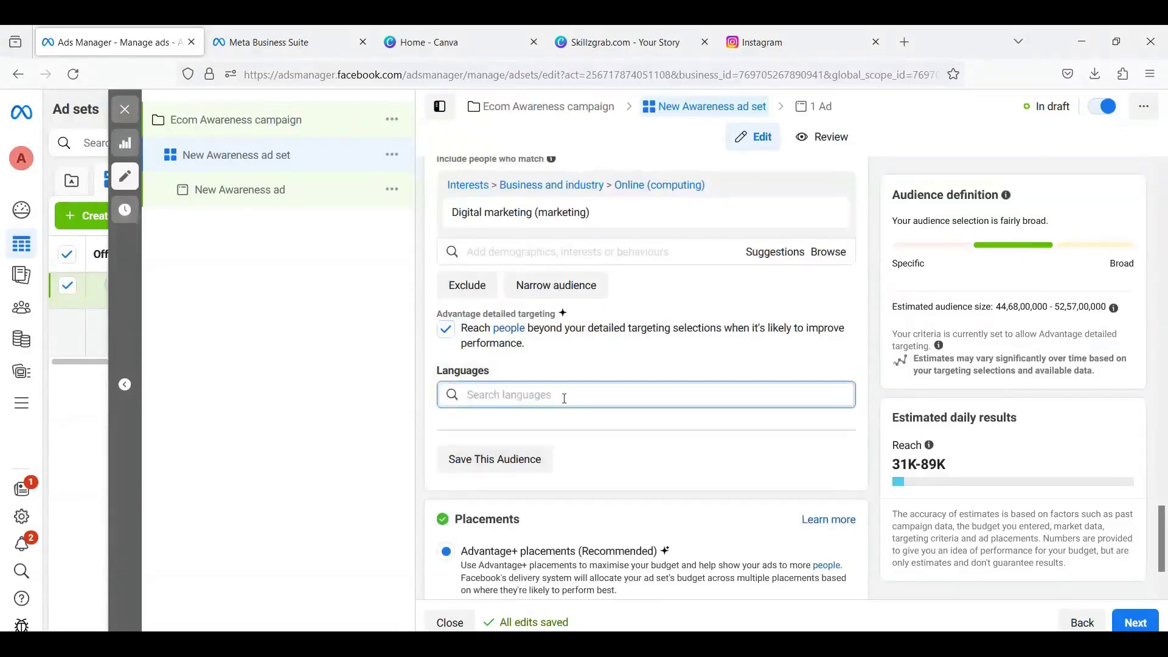
text(eng)
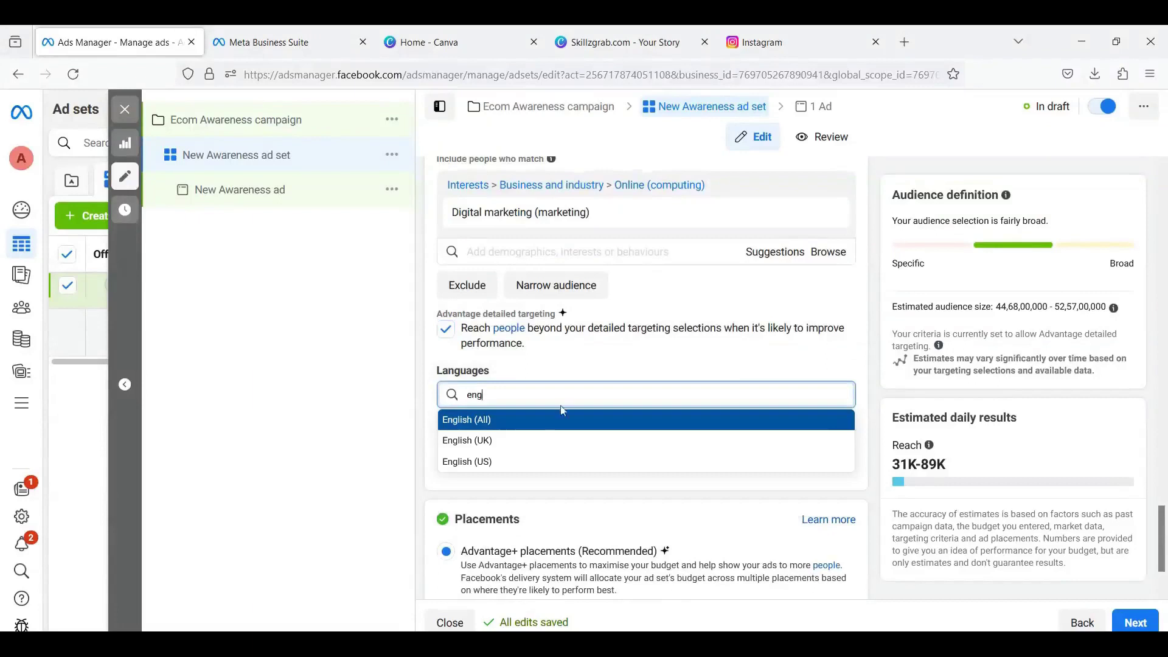
click(513, 427)
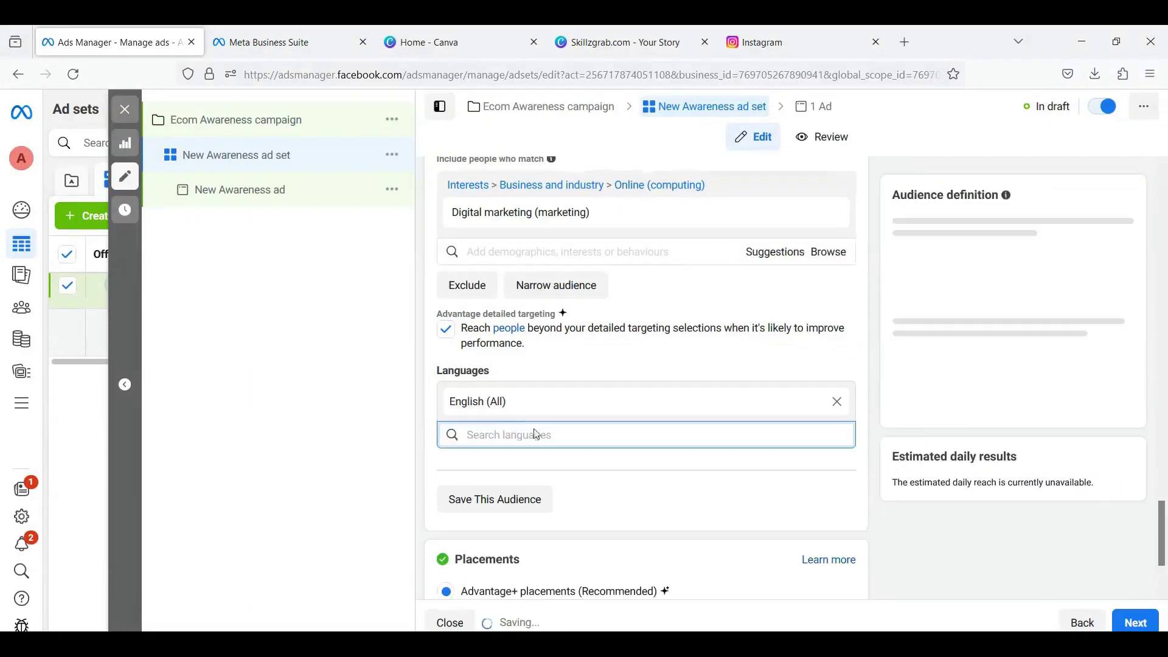
click(838, 403)
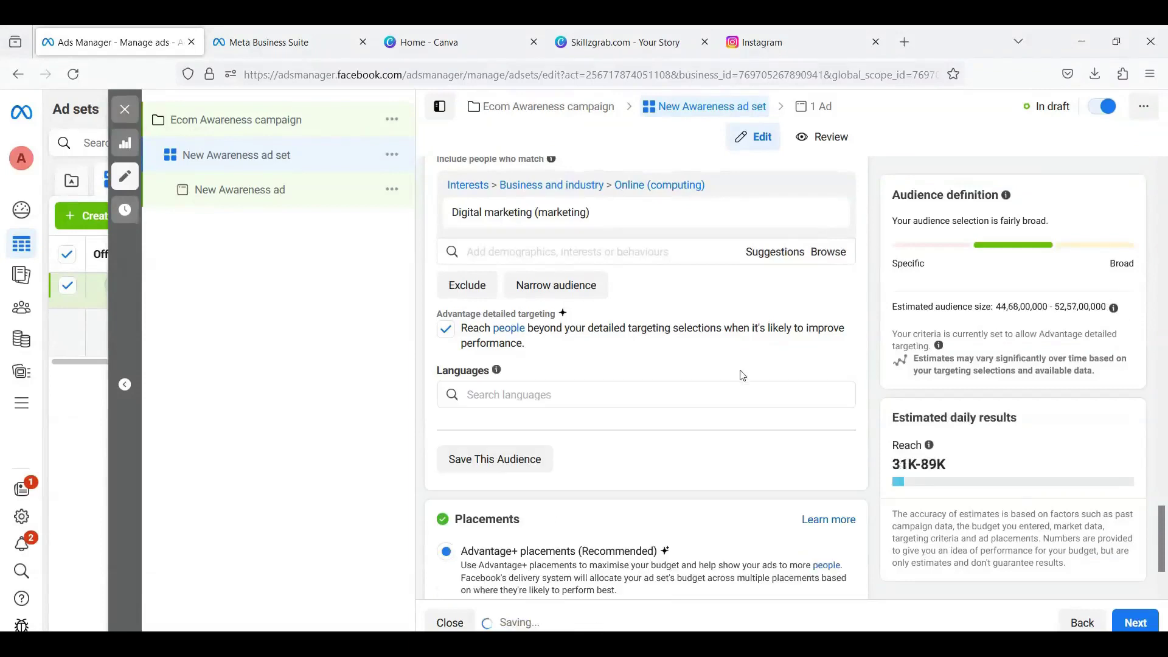
Expand the additional placement options and review the brand safety and inventory filter settings.
scroll(738, 374, down, 3)
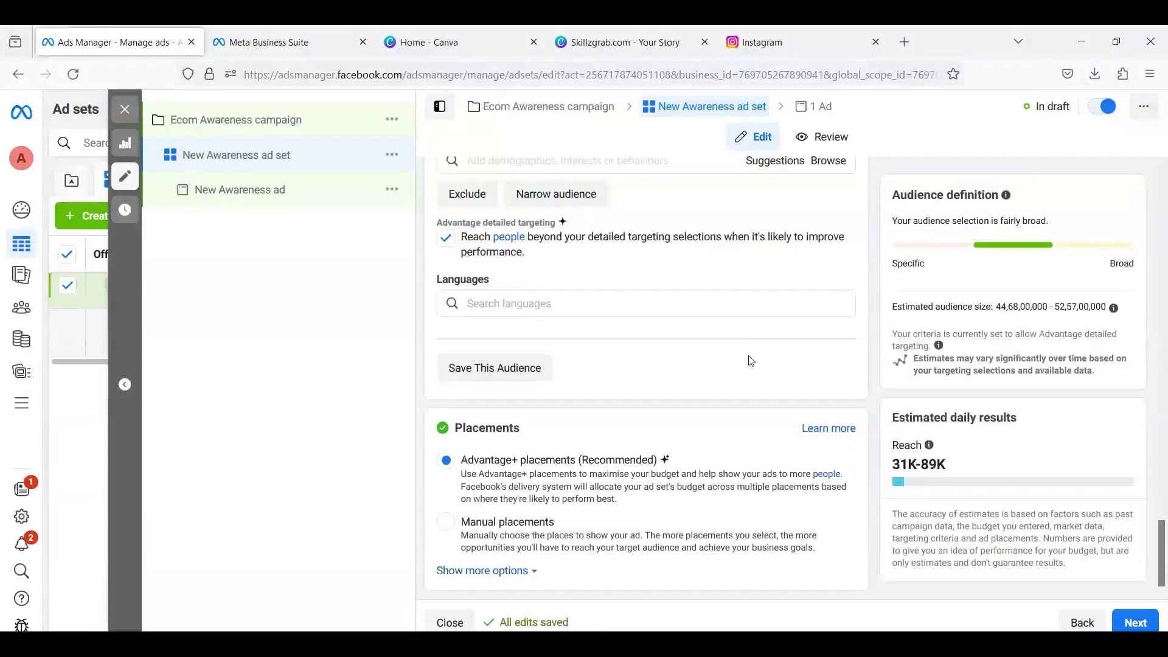
click(450, 571)
scroll(766, 431, down, 3)
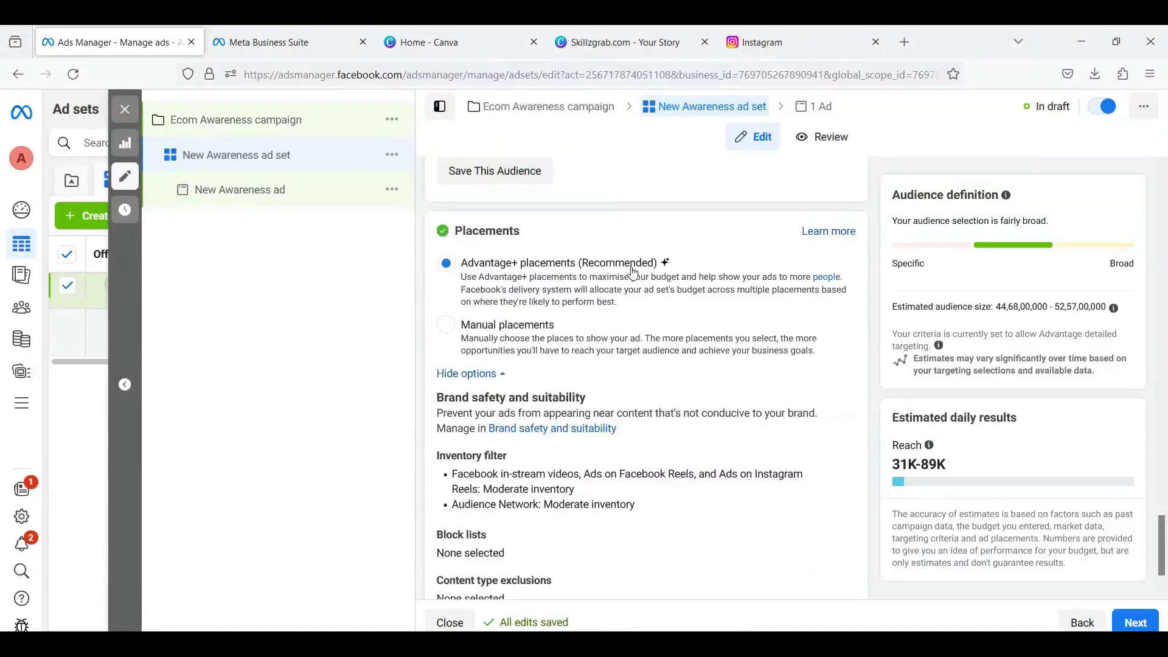
Try manual placements, review their platform and placement options, and switch back to Advantage+ placements.
click(454, 328)
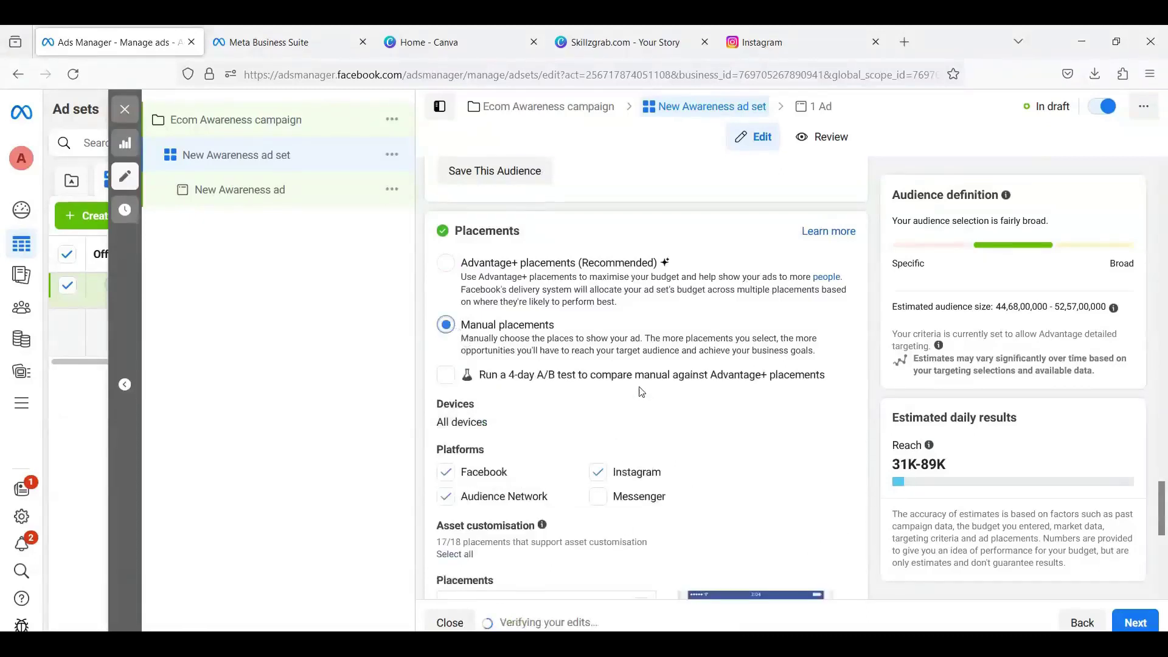
scroll(694, 443, down, 1)
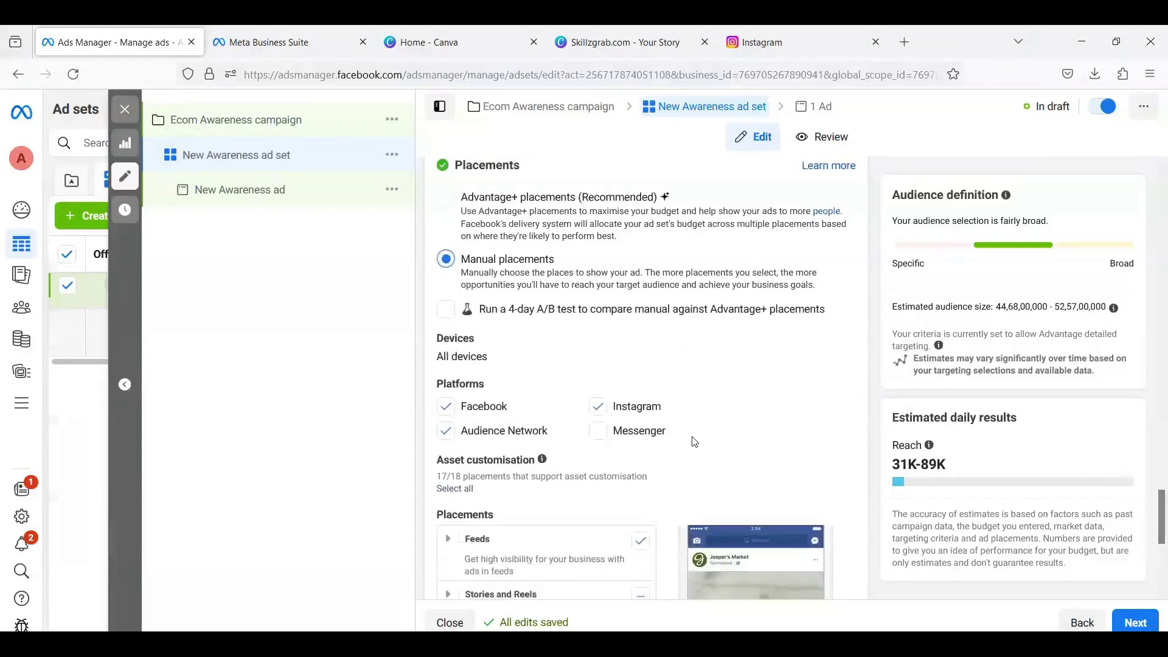
scroll(694, 442, down, 2)
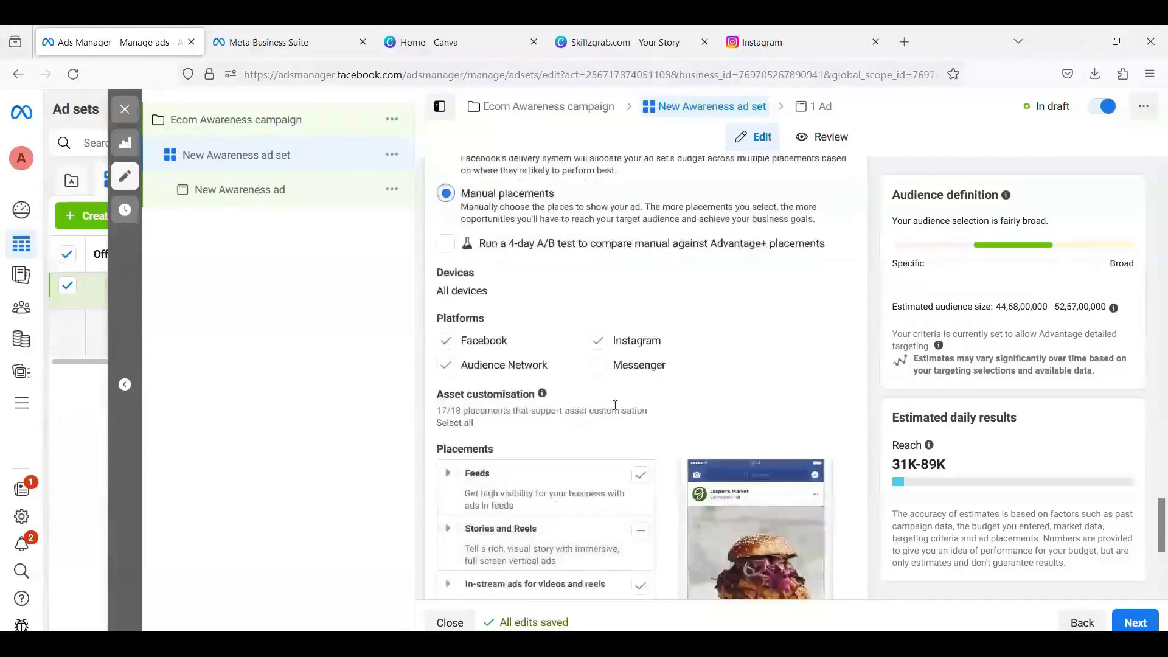
scroll(590, 415, up, 2)
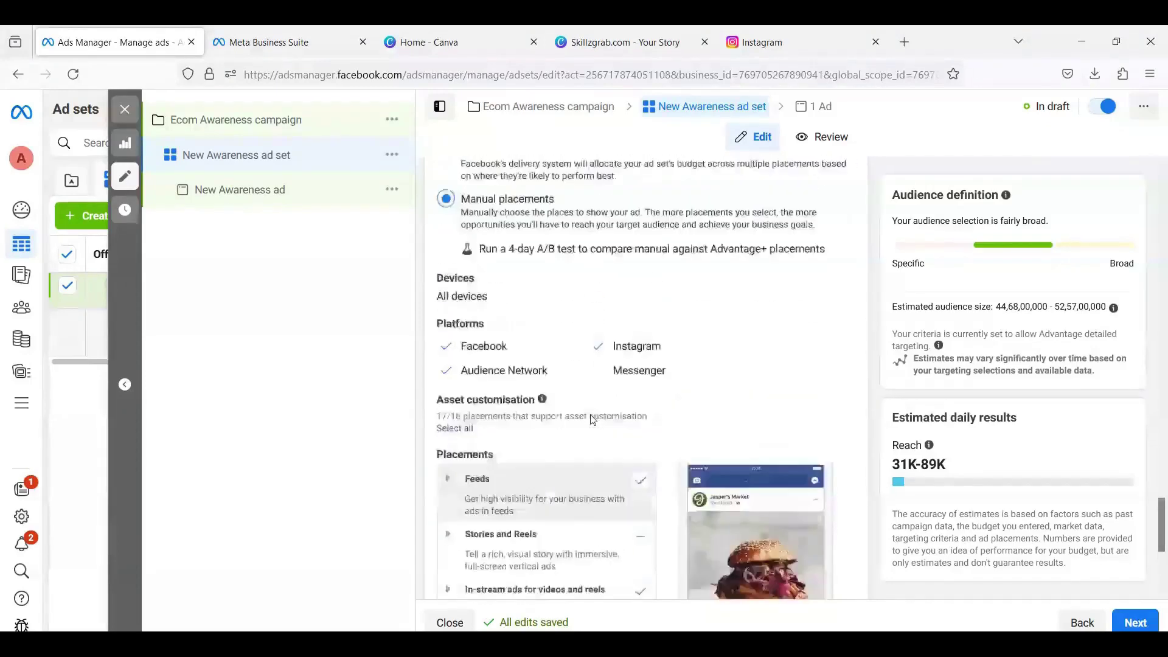
scroll(592, 420, up, 1)
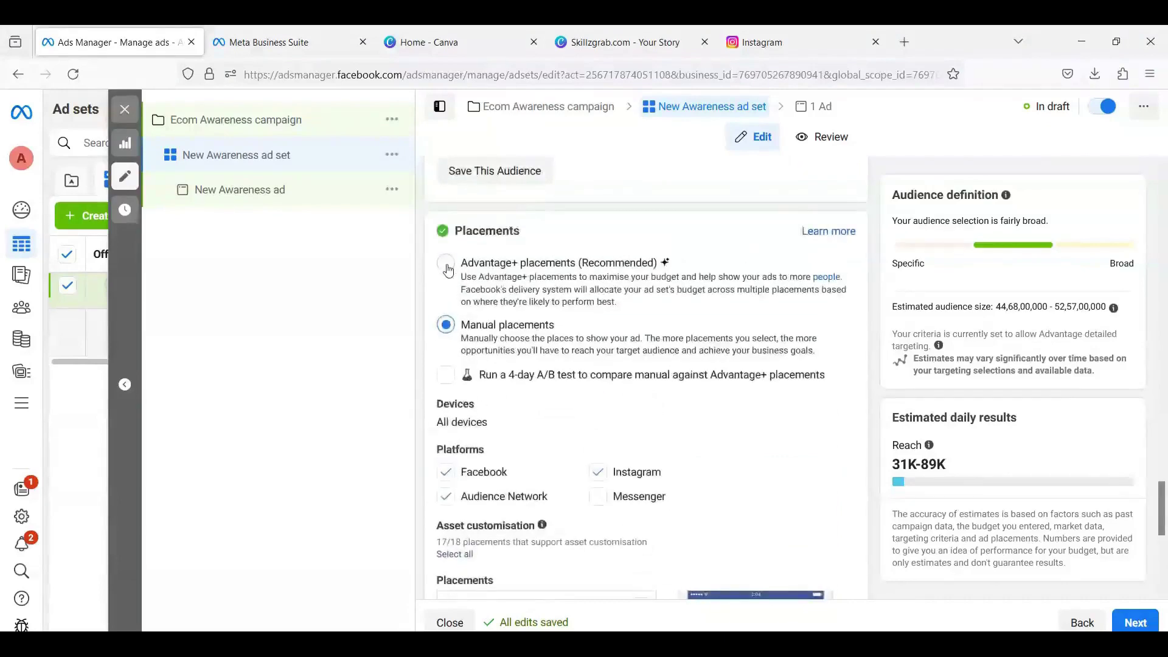
click(445, 263)
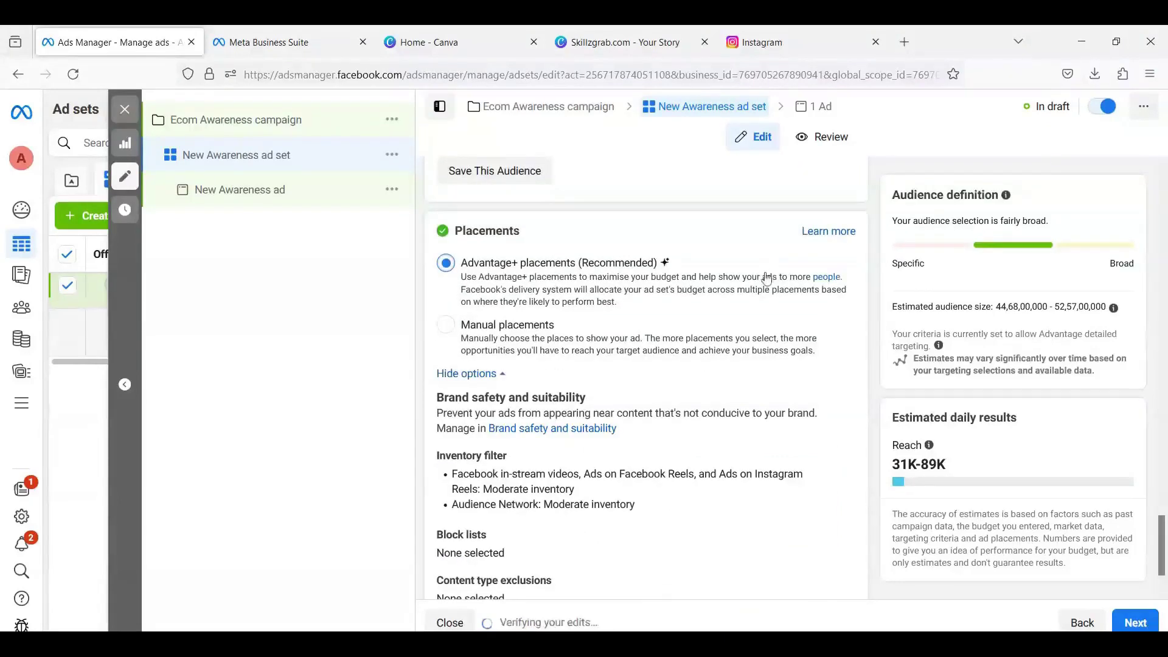
Proceed to the ad level, dismiss the recommendations and rename the ad as Image Ad.
scroll(724, 304, down, 1)
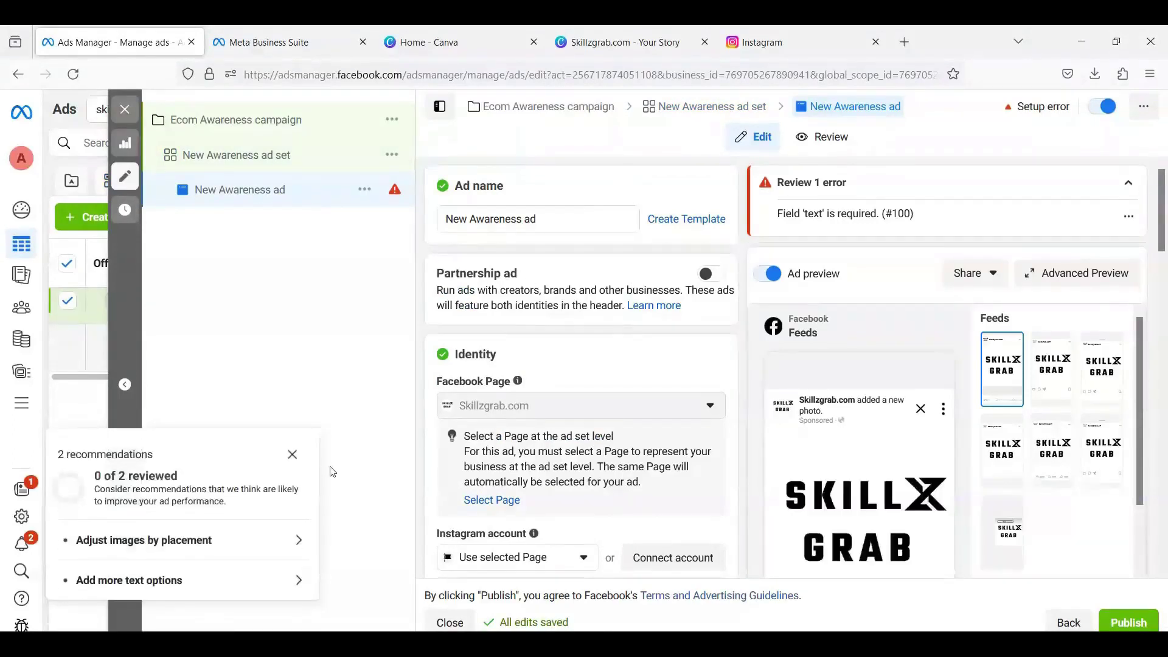
click(294, 456)
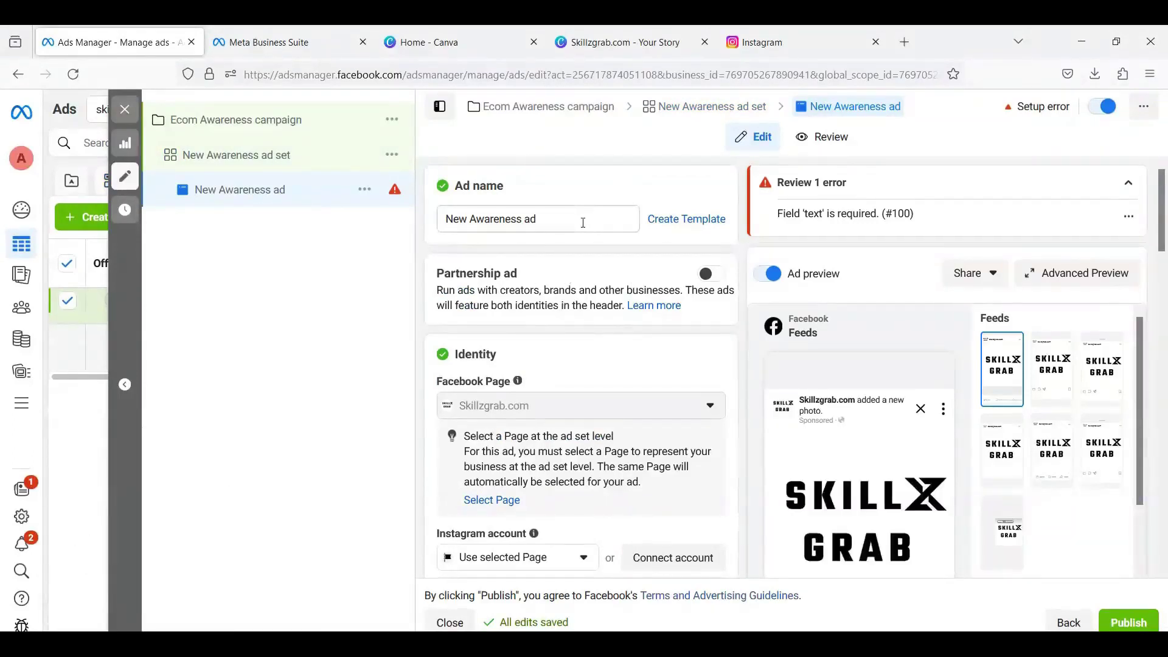
triple_click(583, 222)
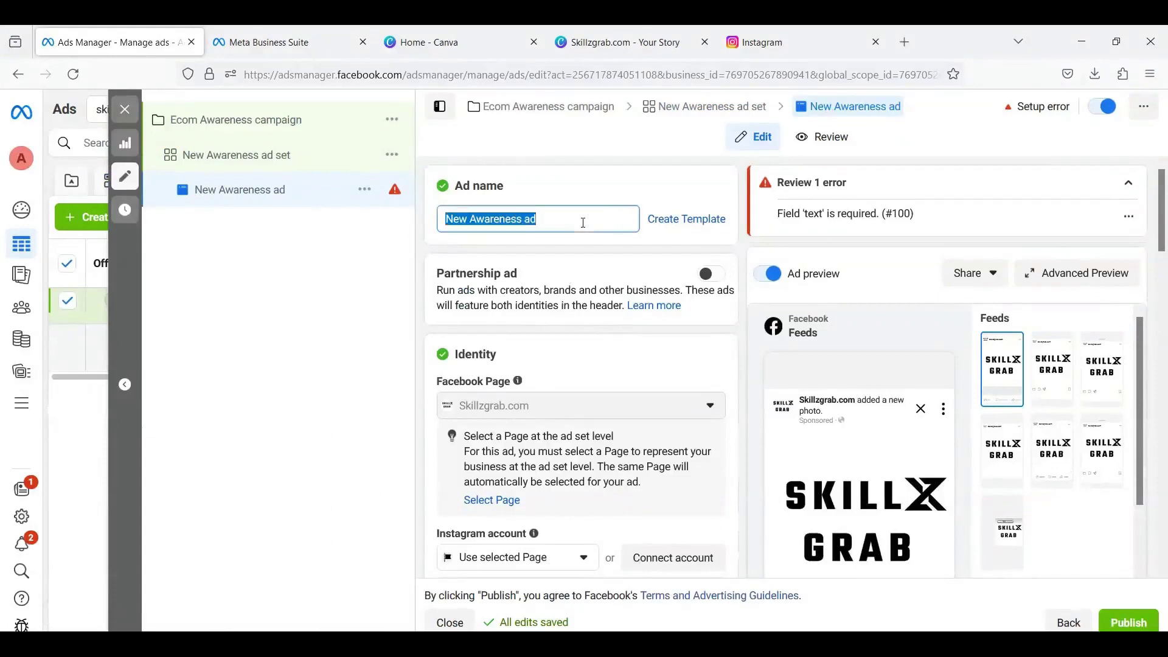
text(Image)
text(Ad)
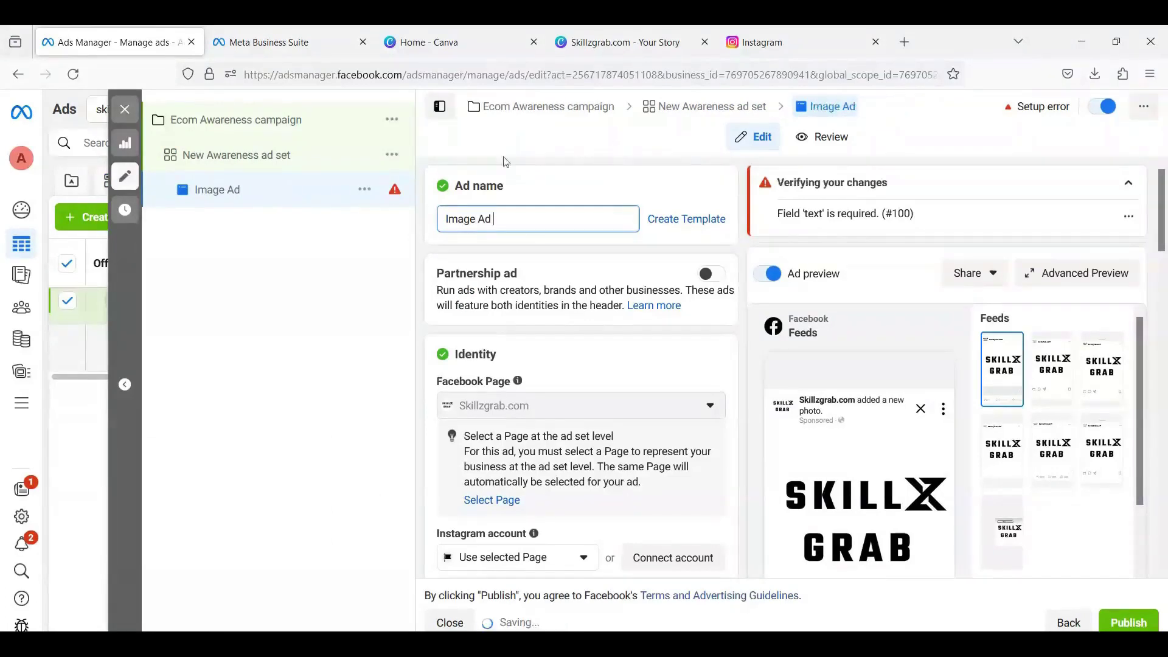
Set the ad's Instagram account to skillz_grab, check the linked page in Meta Business Suite and return to the ad.
scroll(590, 396, down, 2)
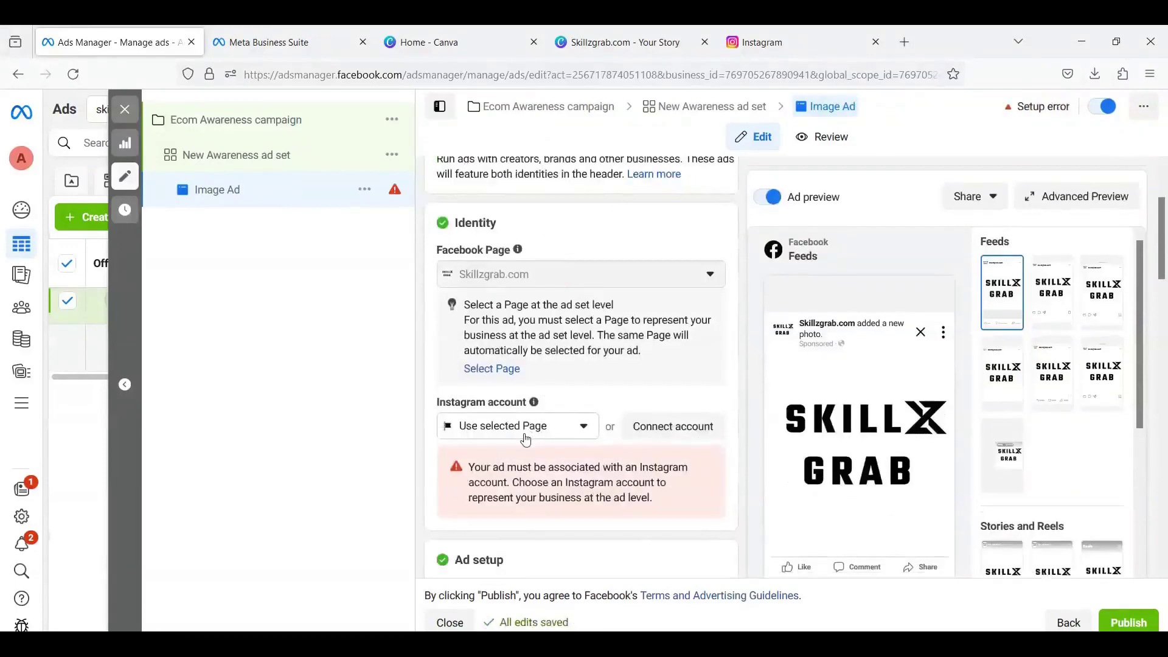
click(522, 430)
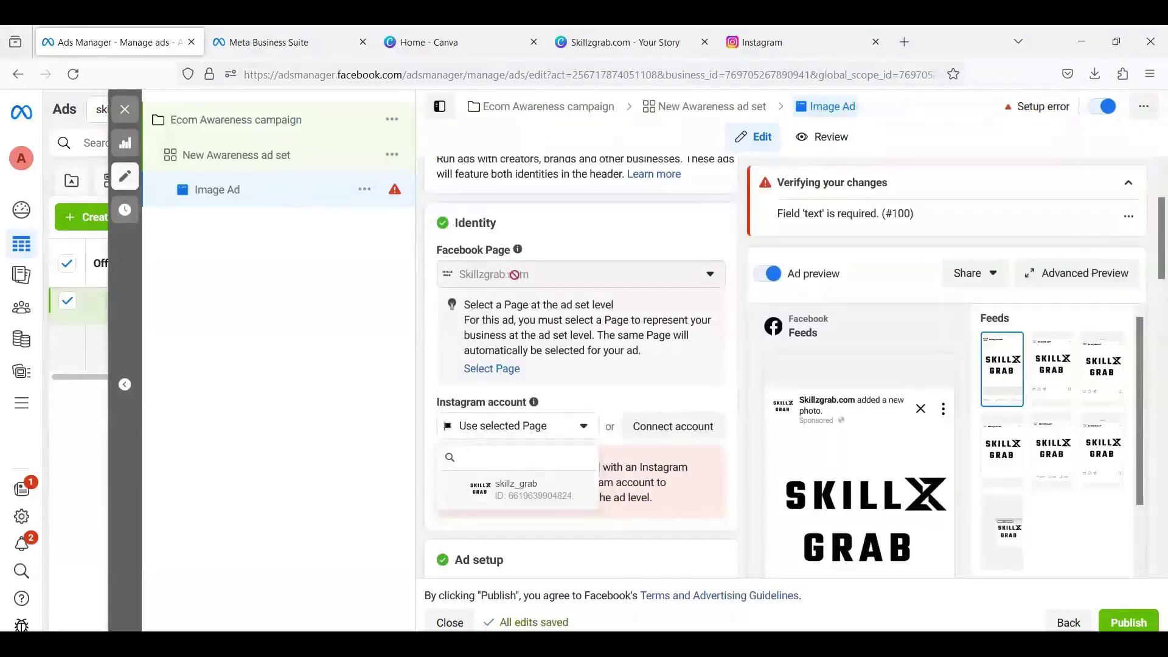
click(515, 496)
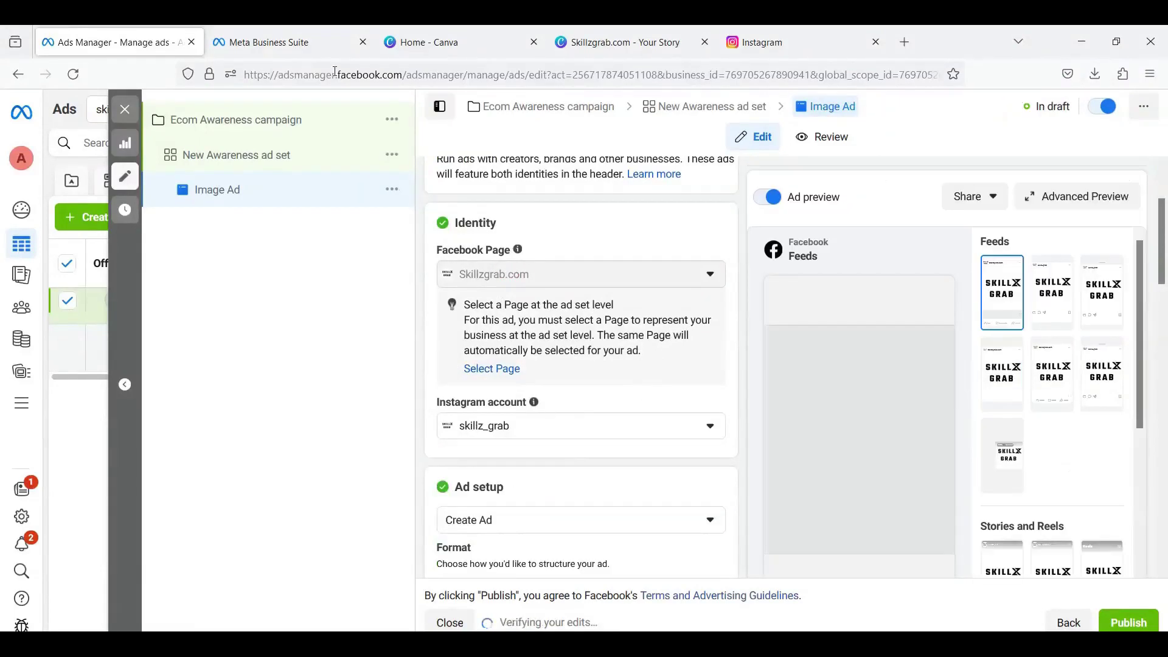
click(298, 50)
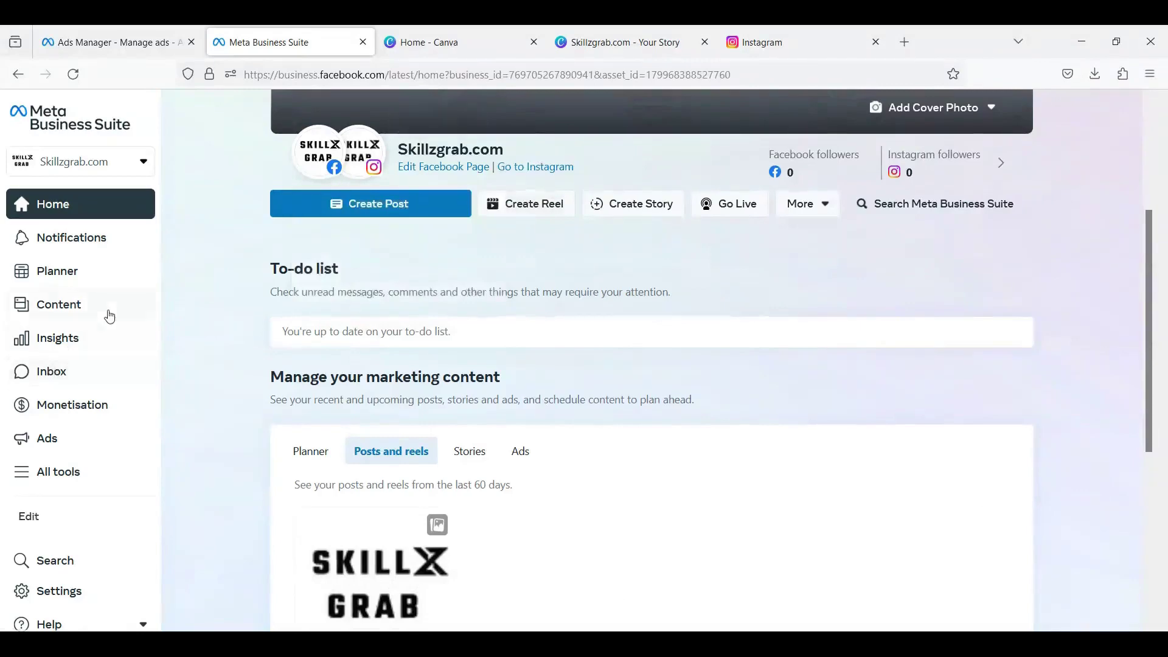
click(43, 32)
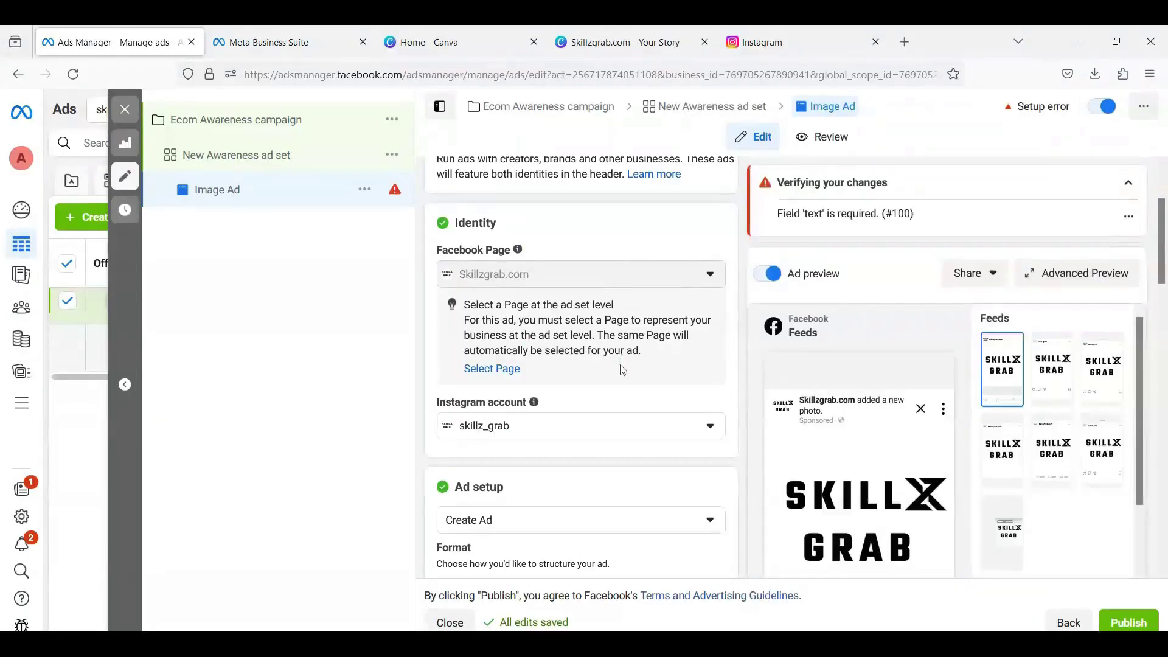
Review the ad's identity, creation and format options, multi-advertiser setting and the media assigned under Ad creative.
scroll(625, 386, down, 1)
scroll(625, 386, down, 2)
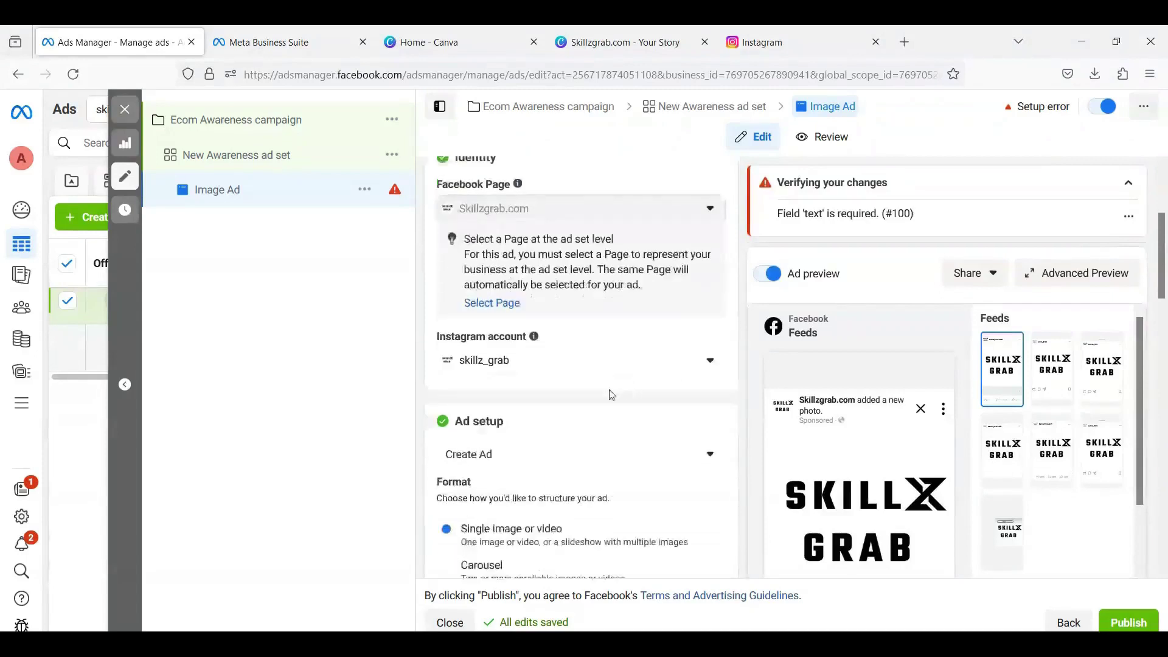
scroll(577, 374, up, 3)
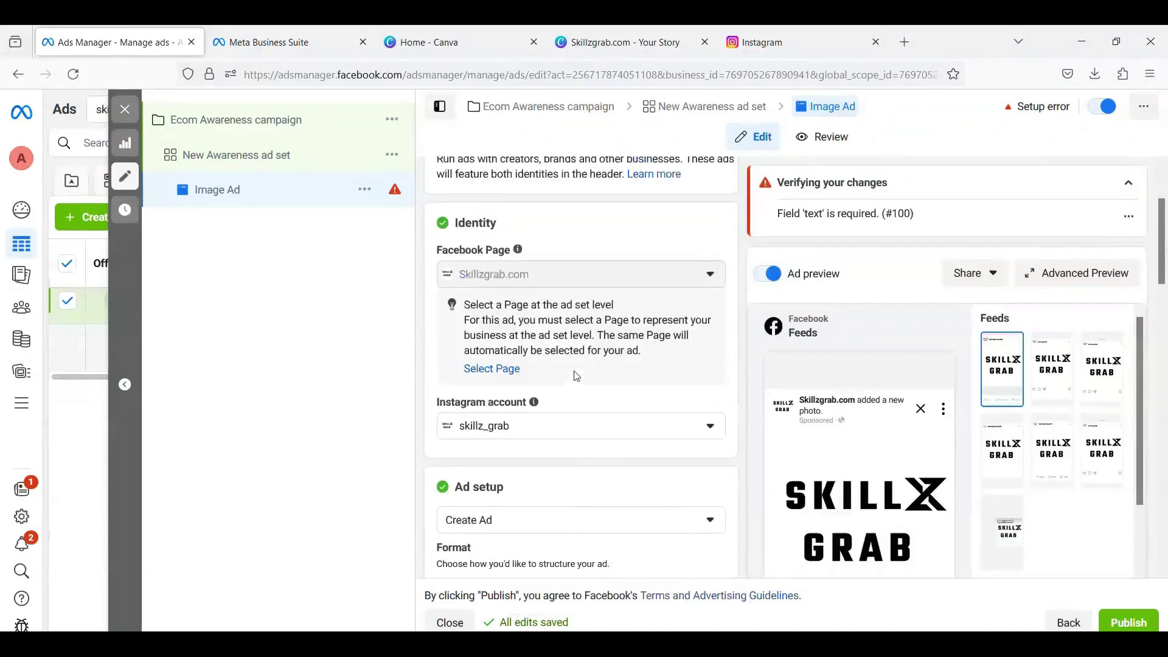
scroll(576, 374, down, 3)
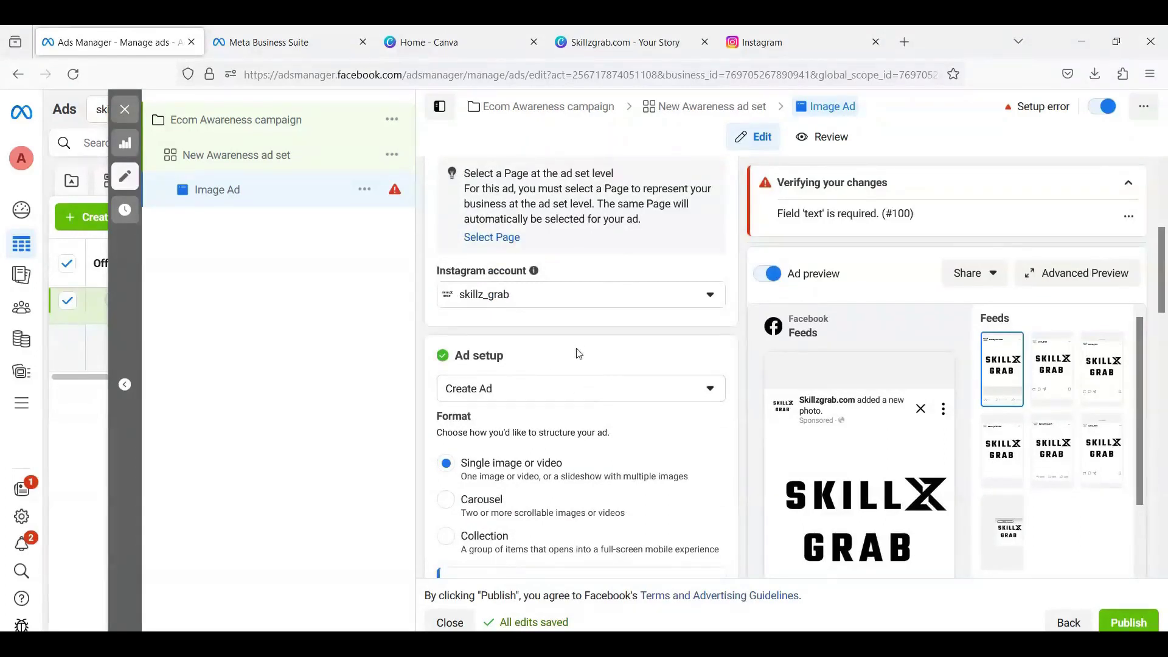
scroll(578, 348, down, 3)
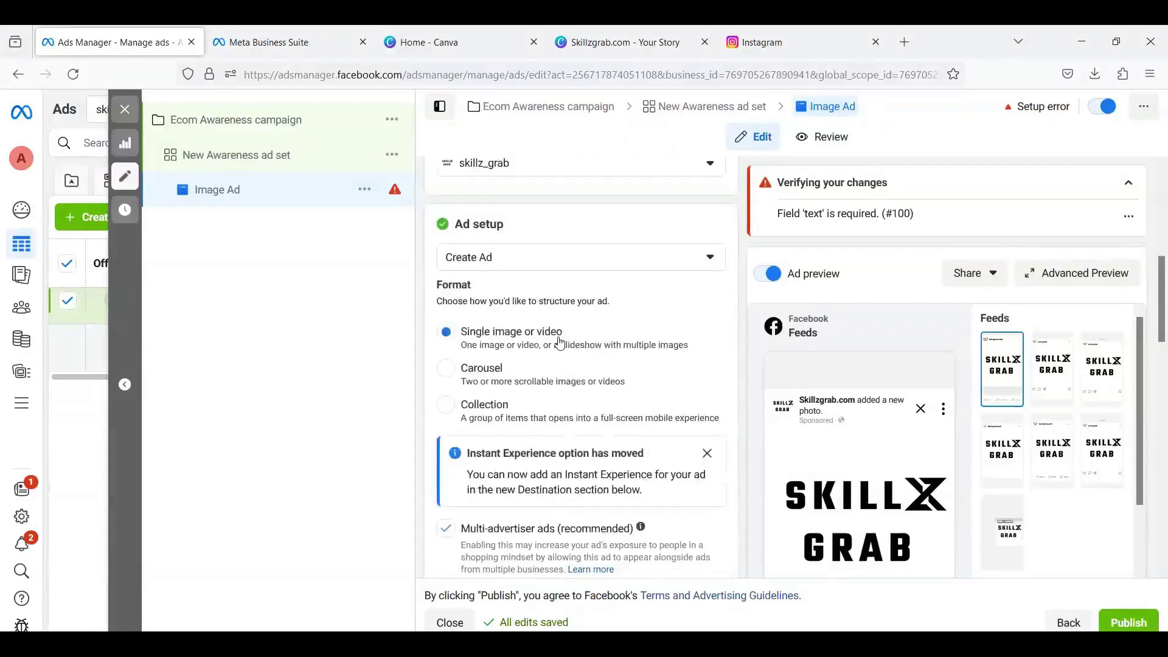
scroll(560, 343, down, 3)
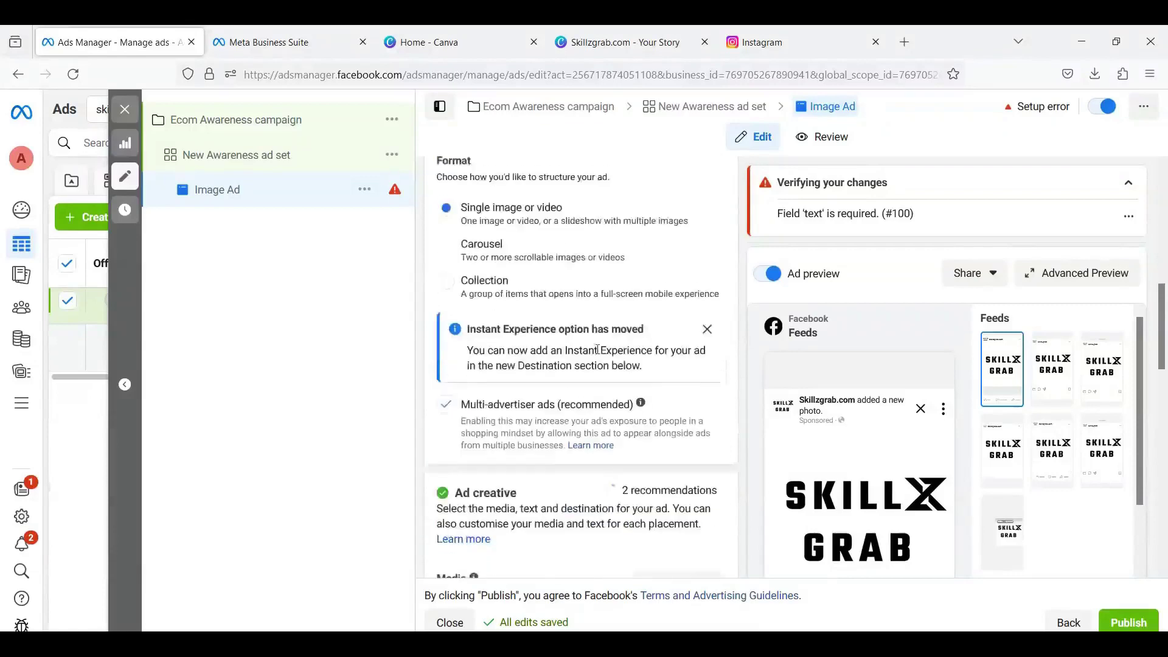
scroll(603, 342, down, 3)
scroll(603, 346, down, 2)
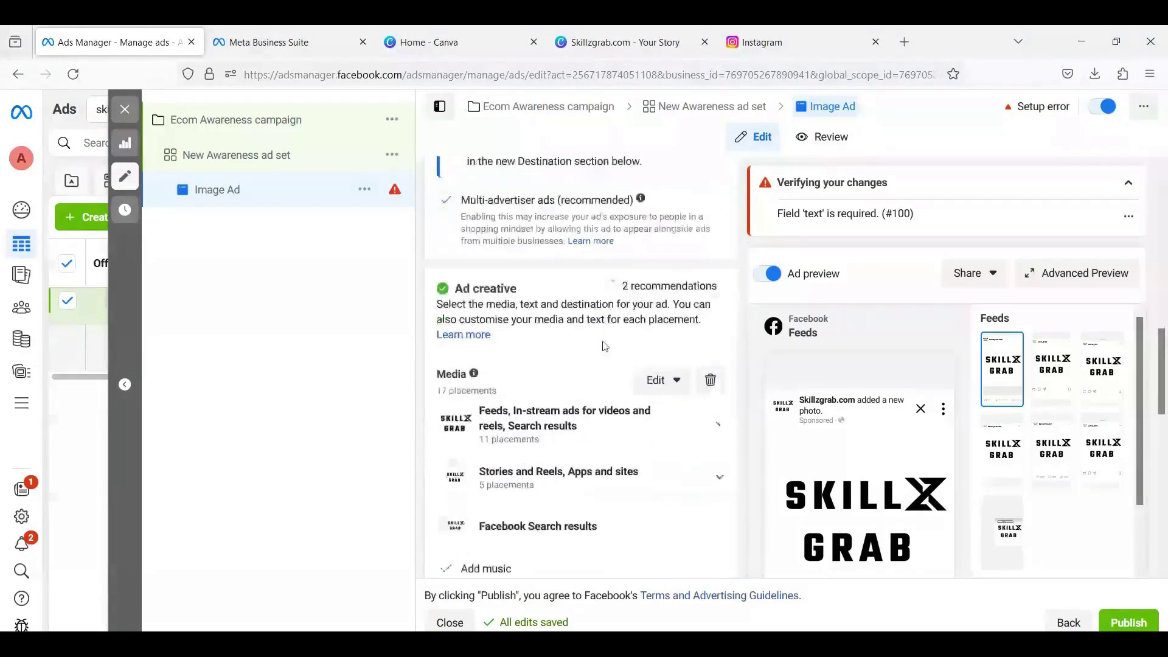
scroll(564, 325, up, 8)
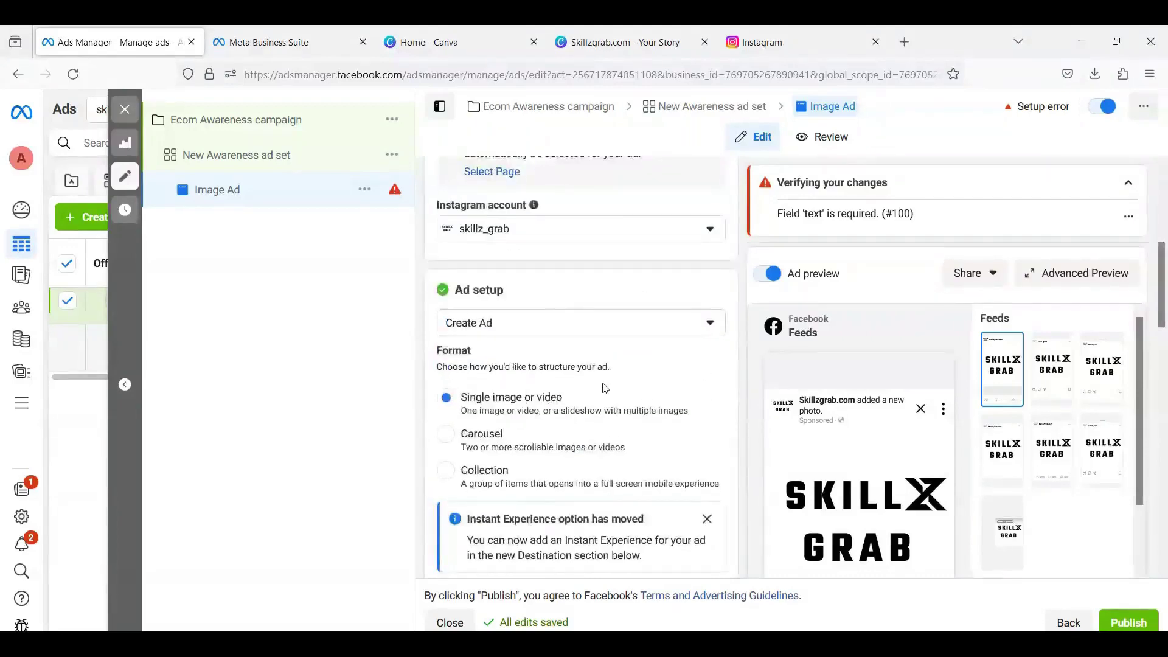
scroll(603, 389, down, 5)
scroll(611, 387, down, 3)
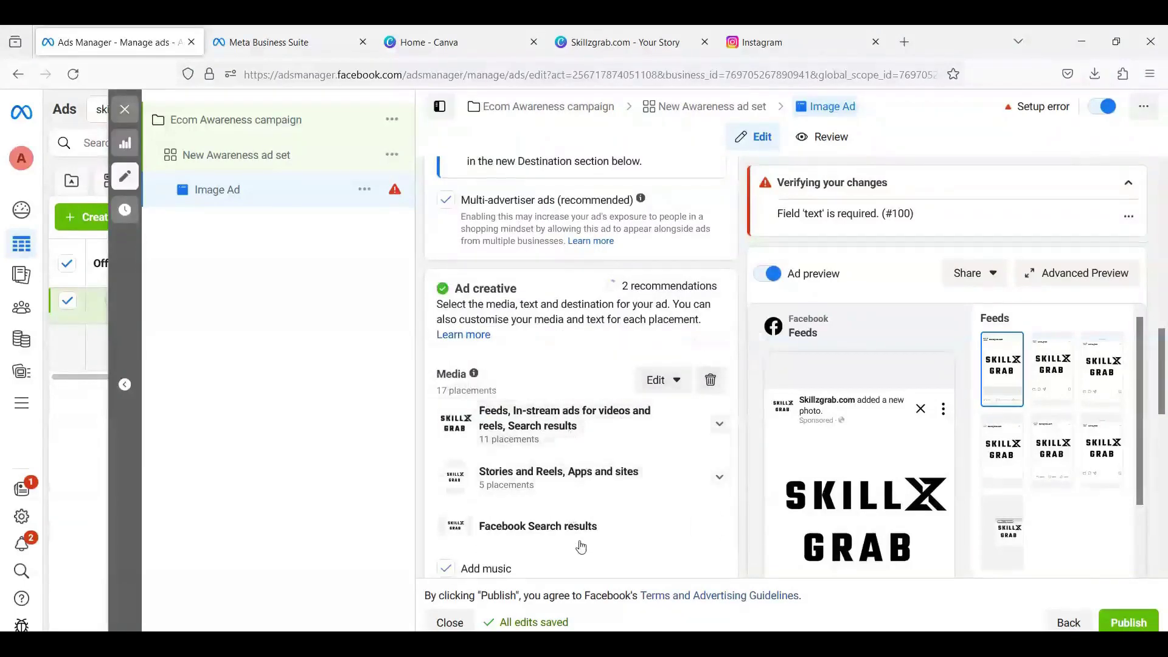
Replace the ad's logo media with the 1080 × 1080 ecom program image from the account images.
scroll(606, 453, down, 1)
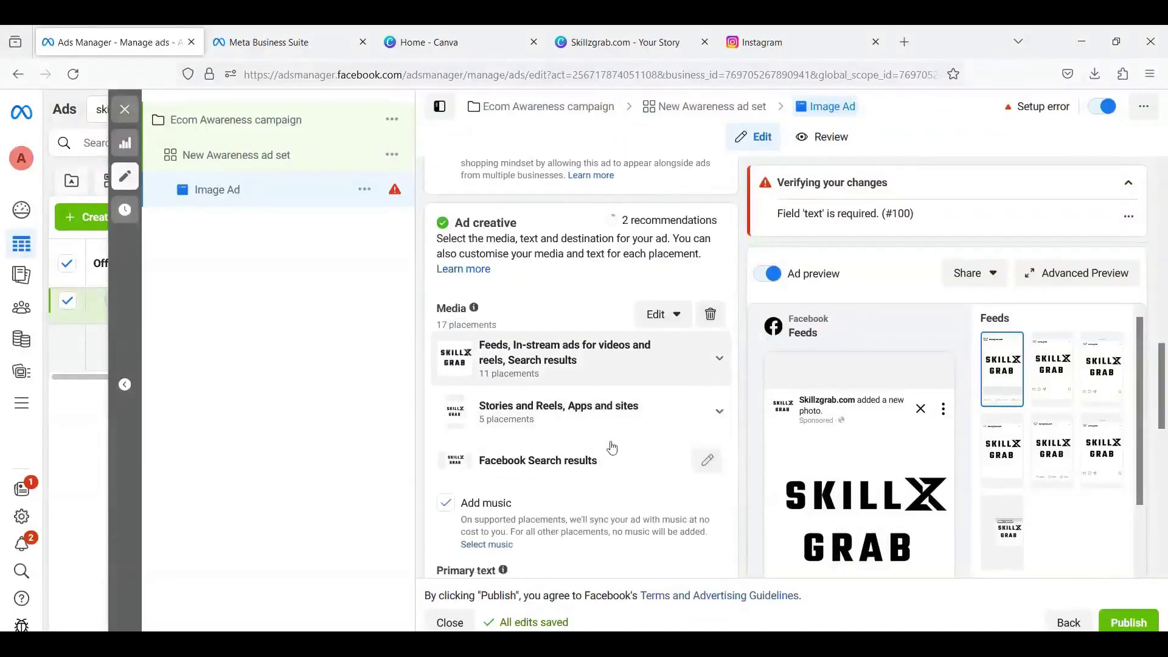
click(711, 315)
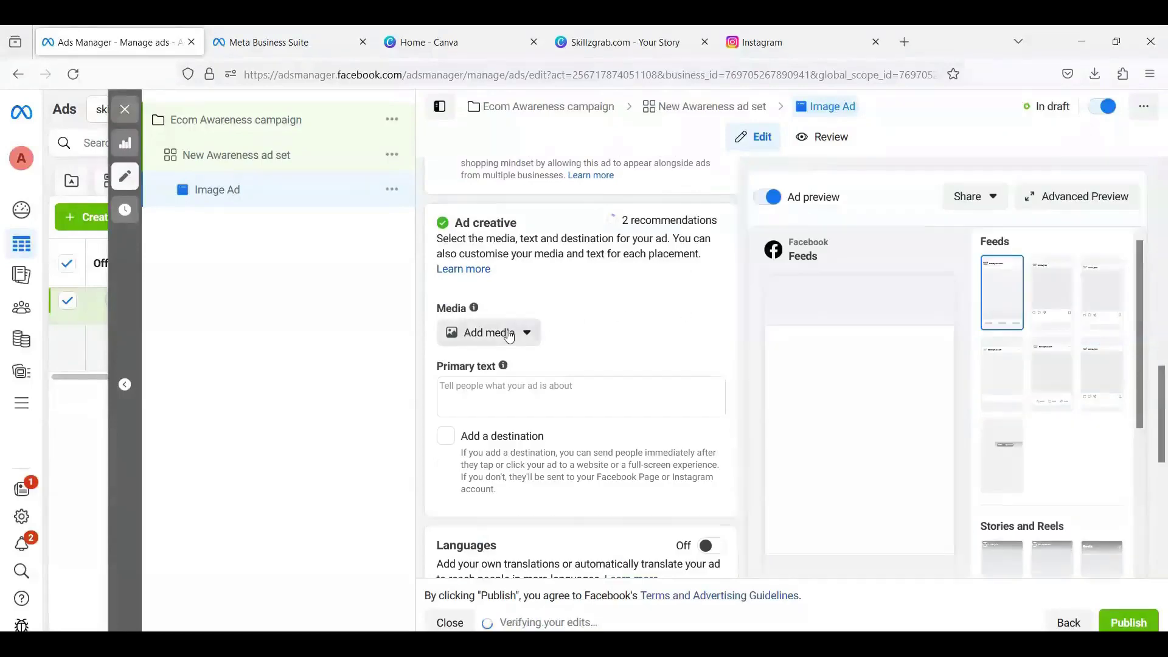
click(505, 333)
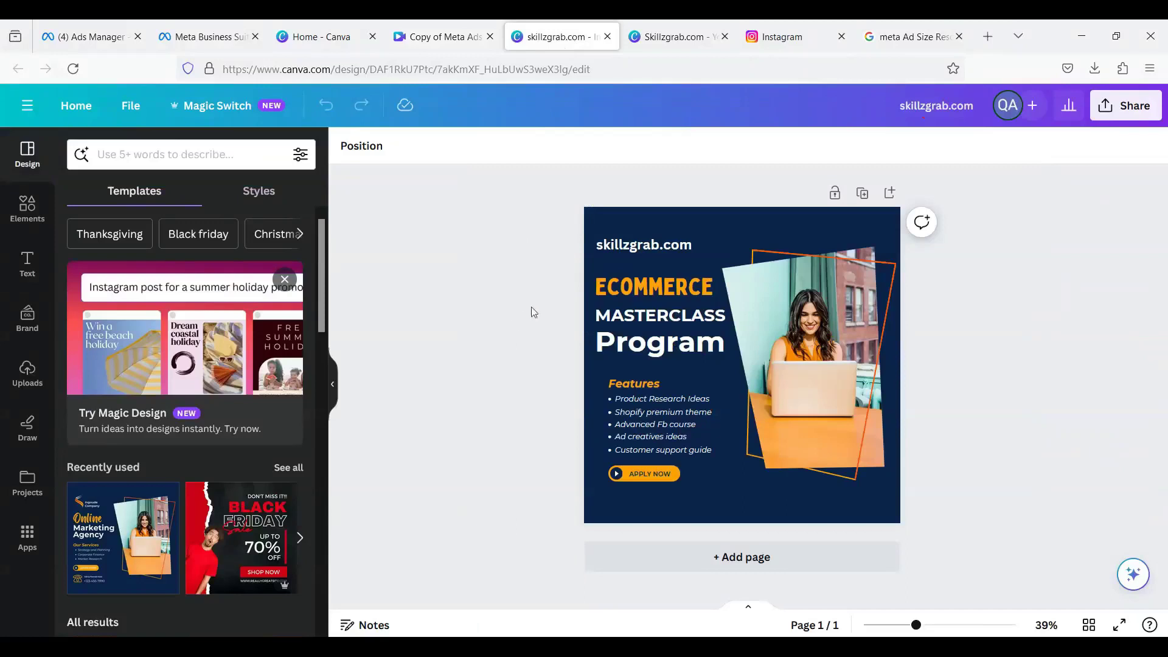
click(679, 38)
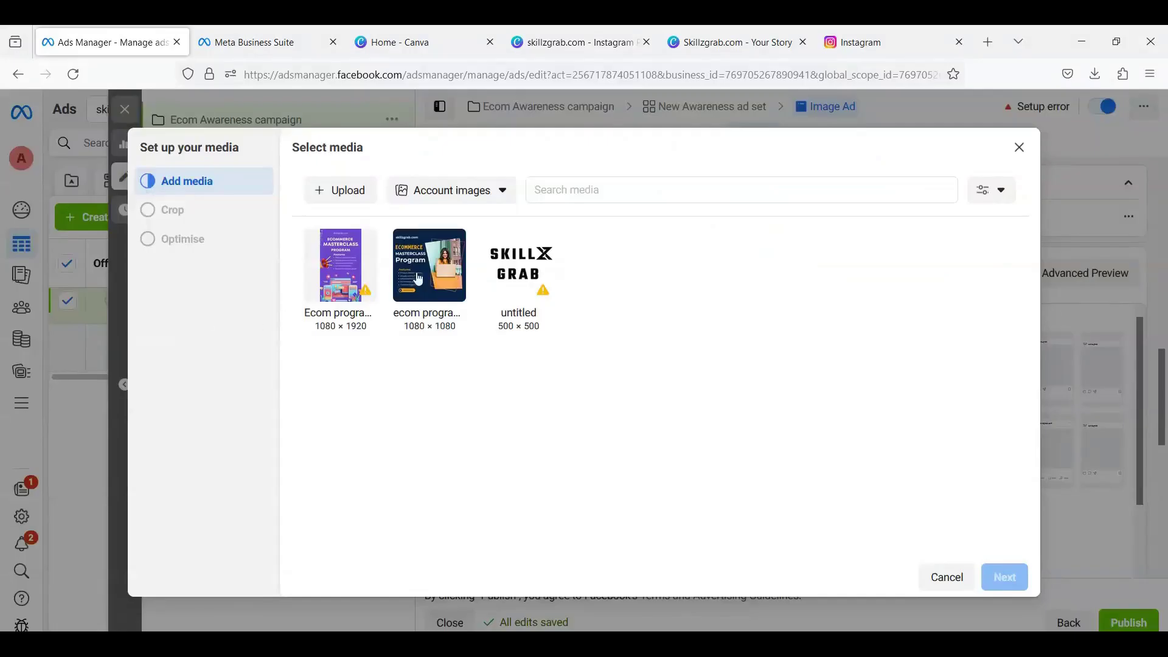
click(416, 276)
click(1005, 577)
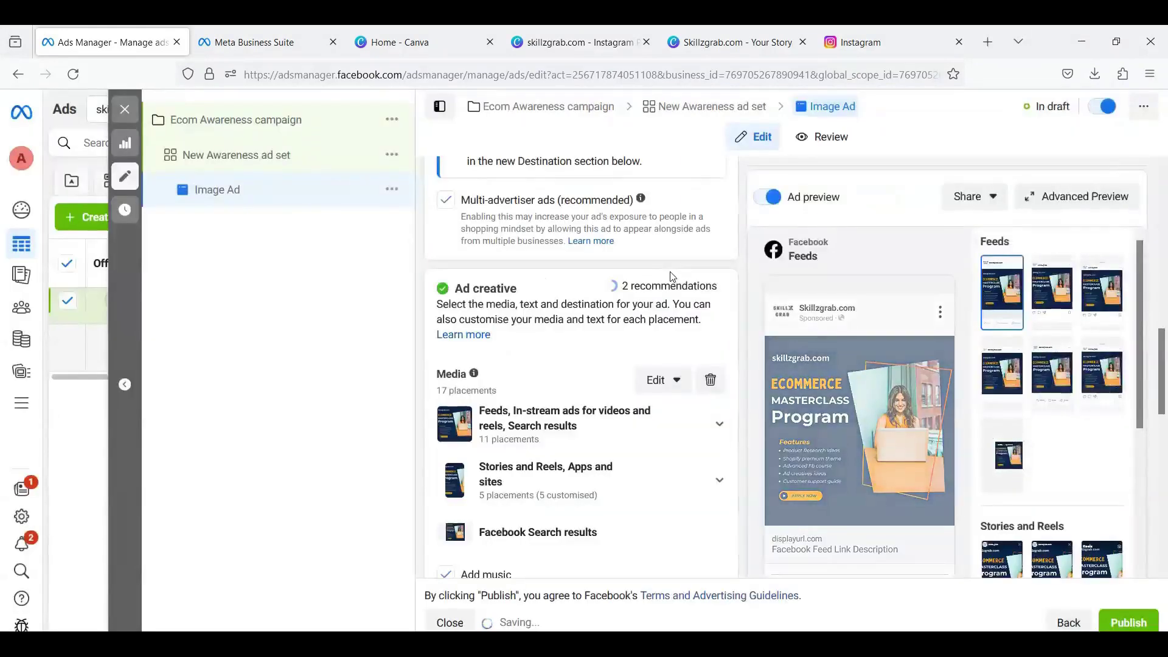
Change the media for the Stories and Reels, Apps and sites placements to Ecom program 1080-1920.png and save it.
scroll(609, 334, down, 2)
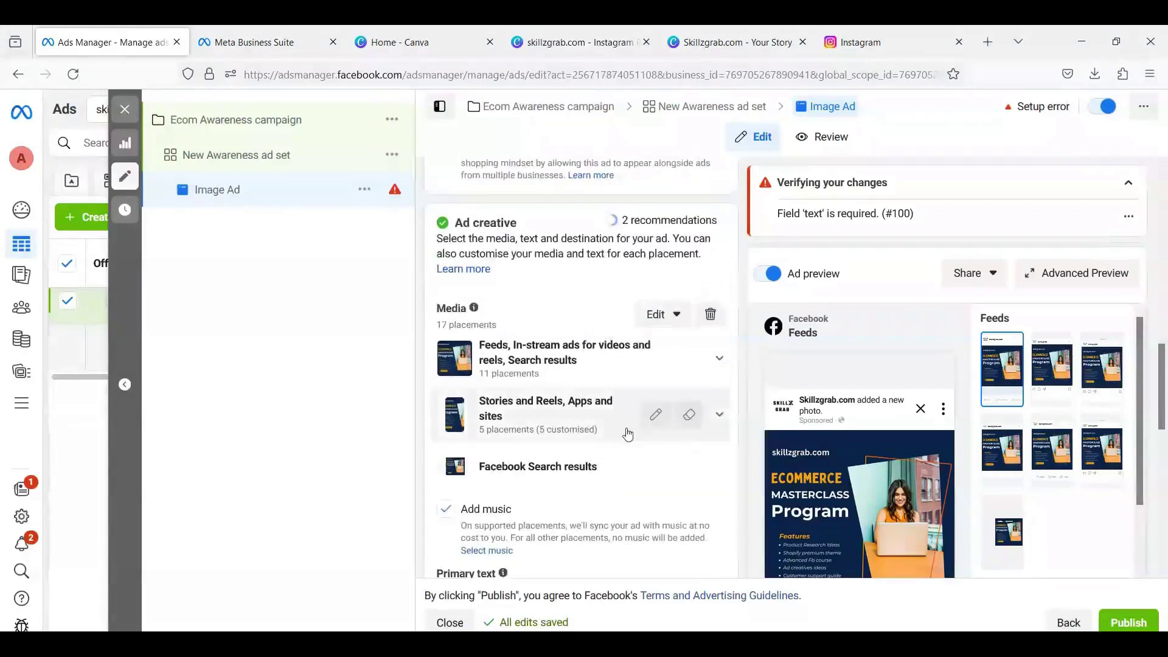
click(654, 414)
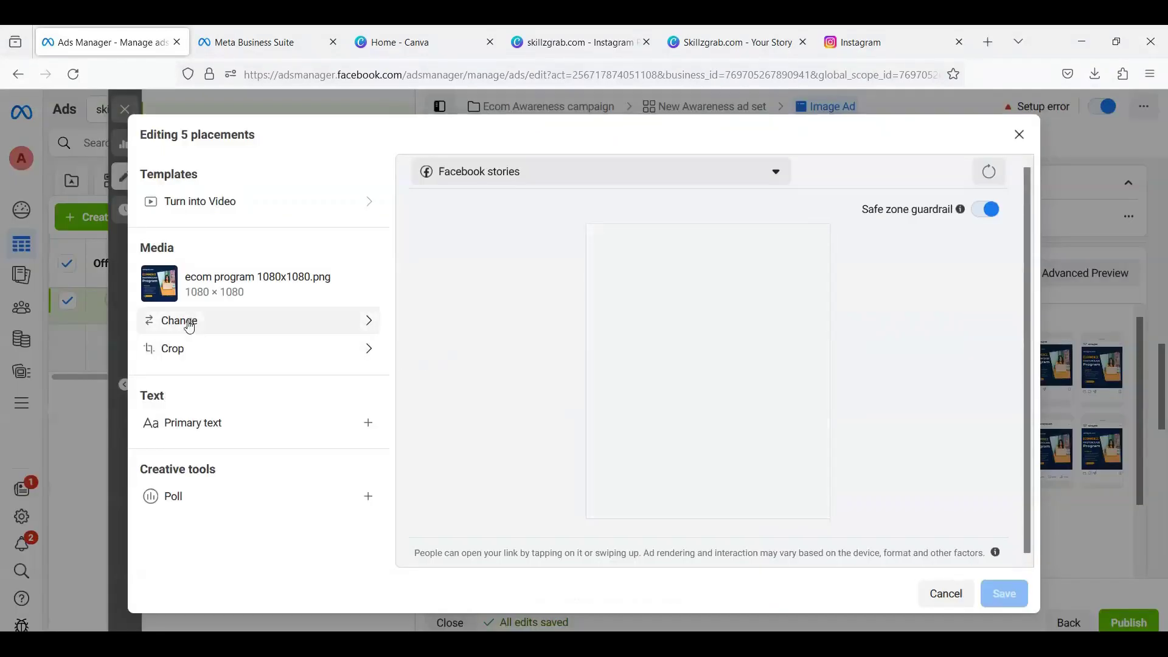
click(190, 324)
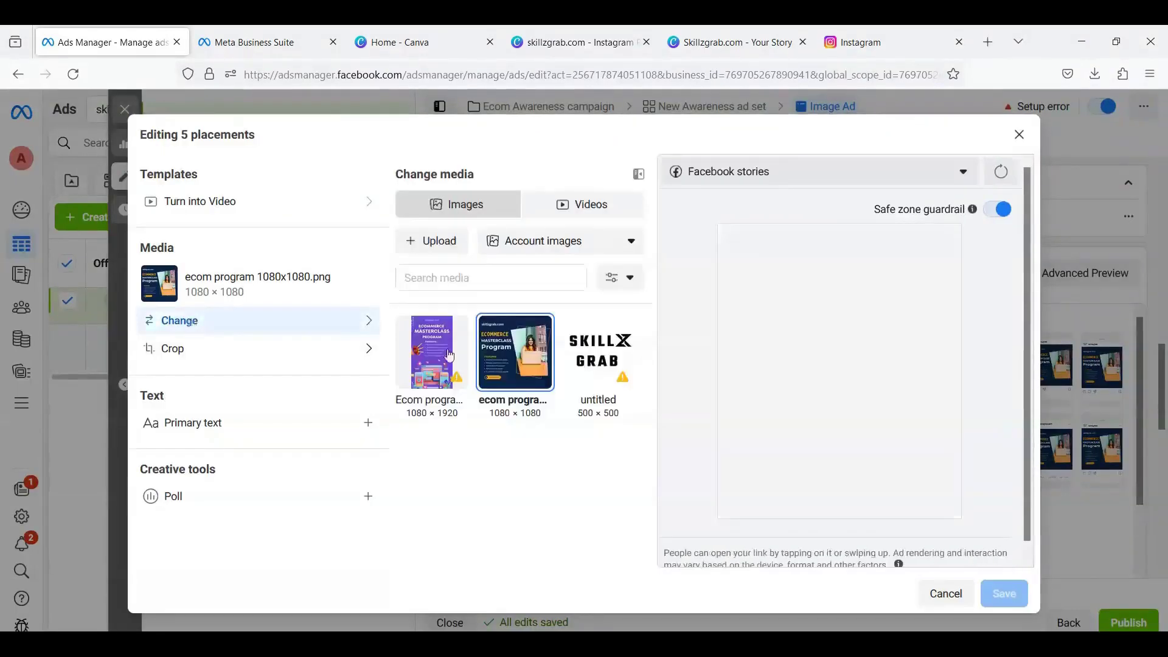
click(441, 354)
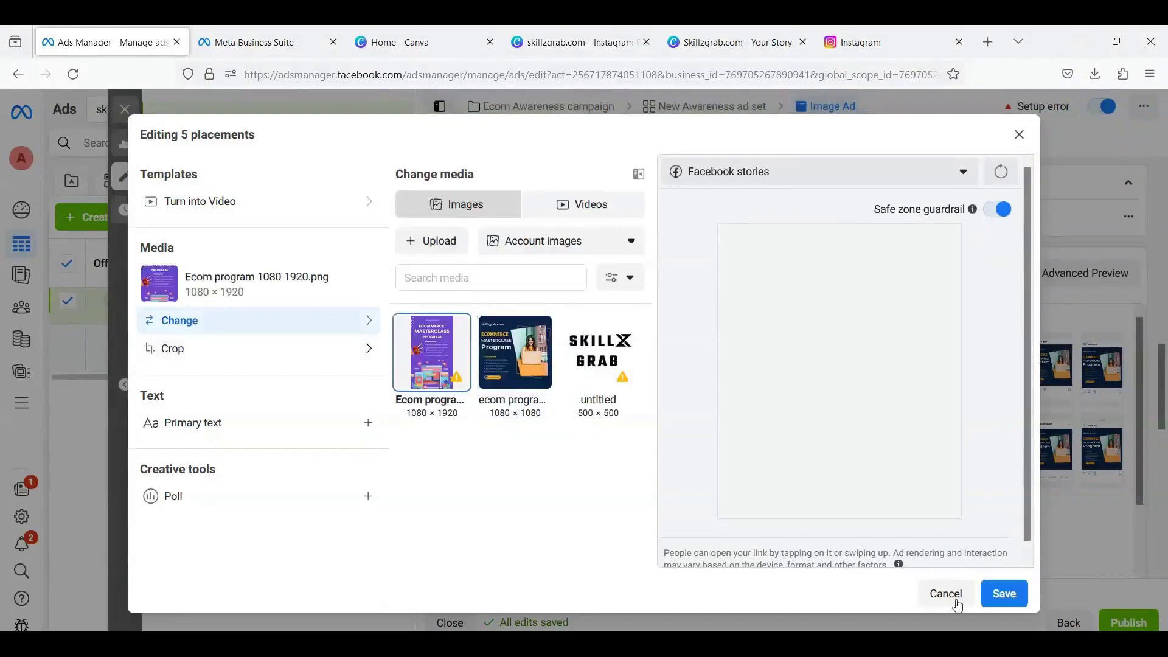
click(1006, 595)
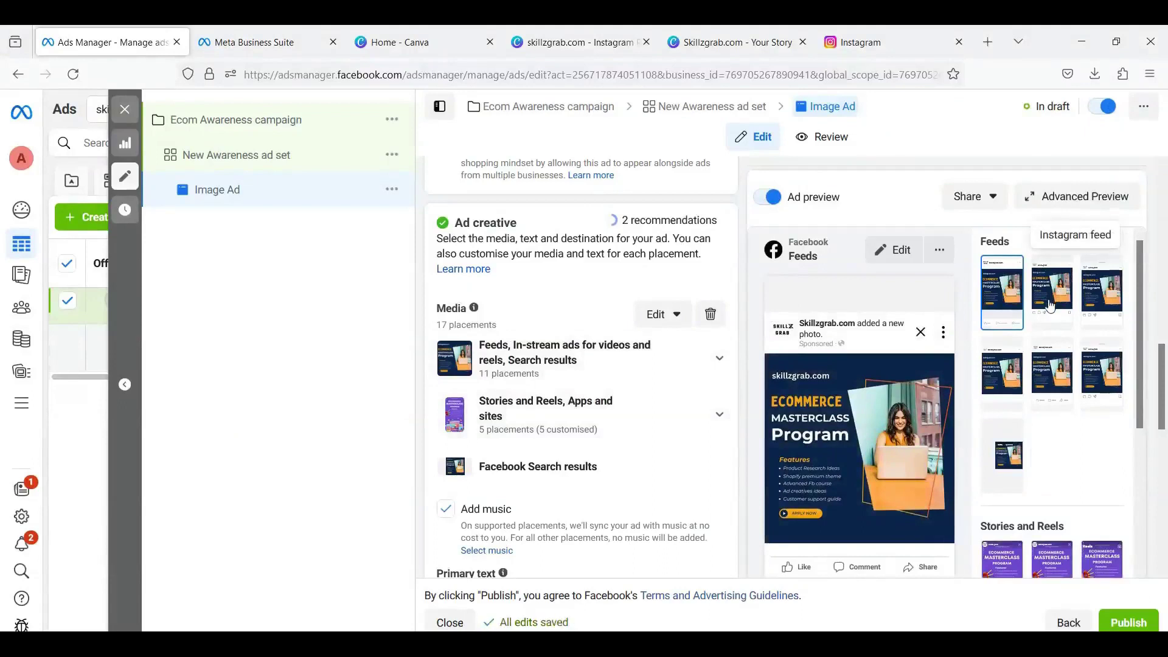
Preview the ad in the Instagram feed placement and turn off the Add music option.
scroll(1052, 304, down, 1)
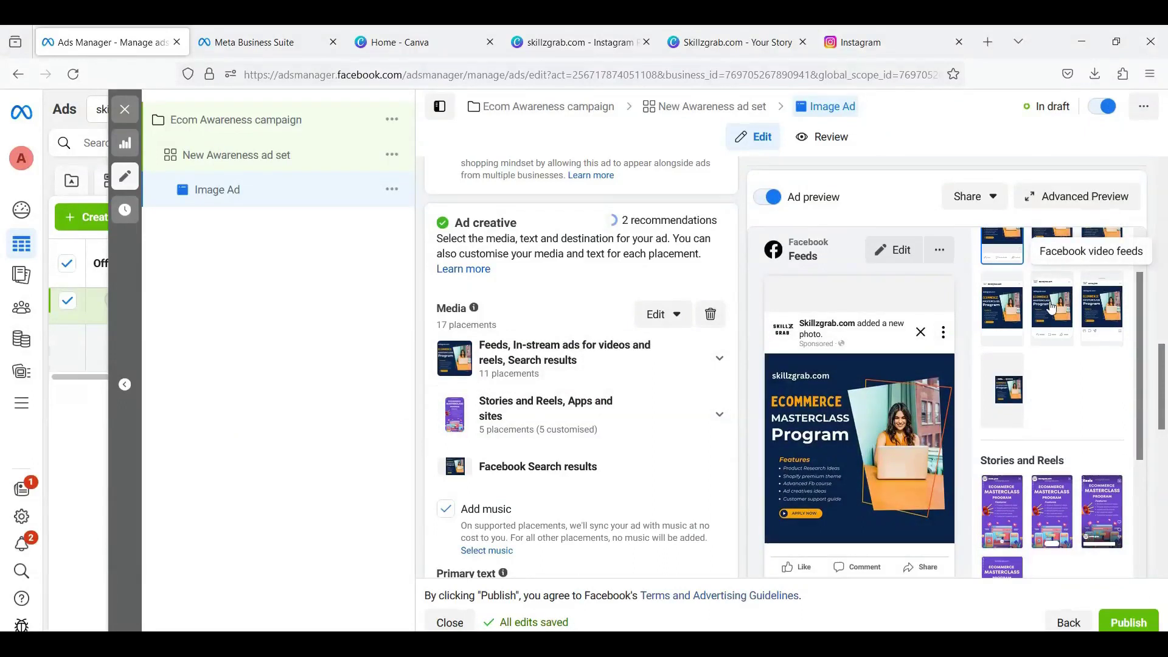
scroll(1056, 306, up, 1)
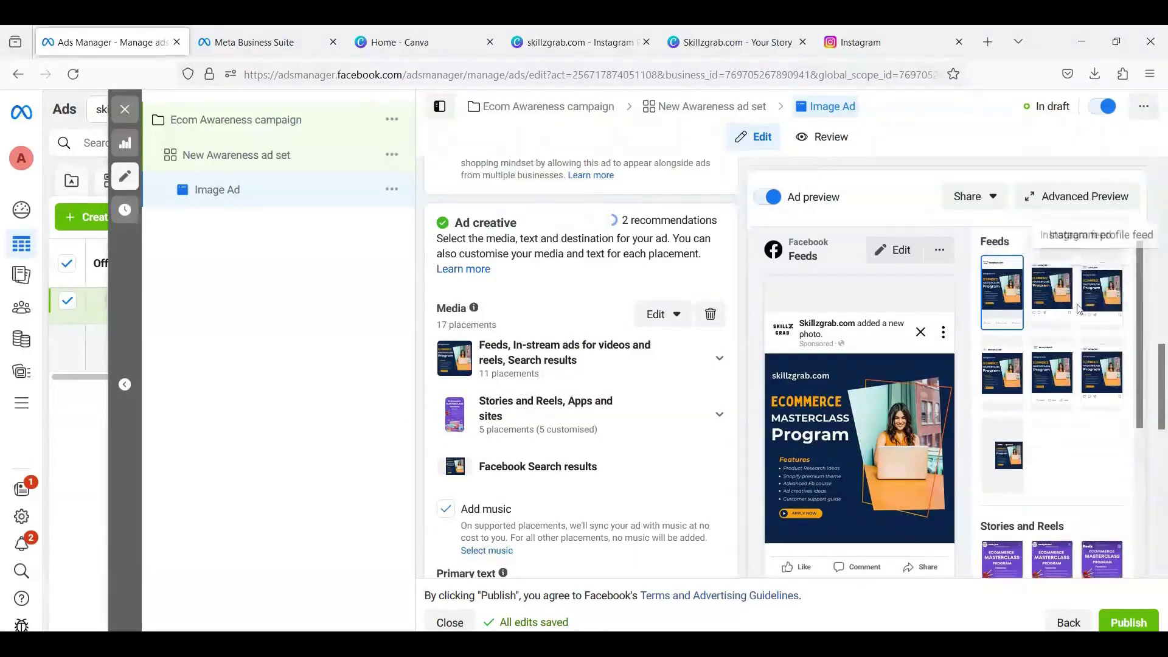
click(1064, 304)
scroll(620, 272, down, 2)
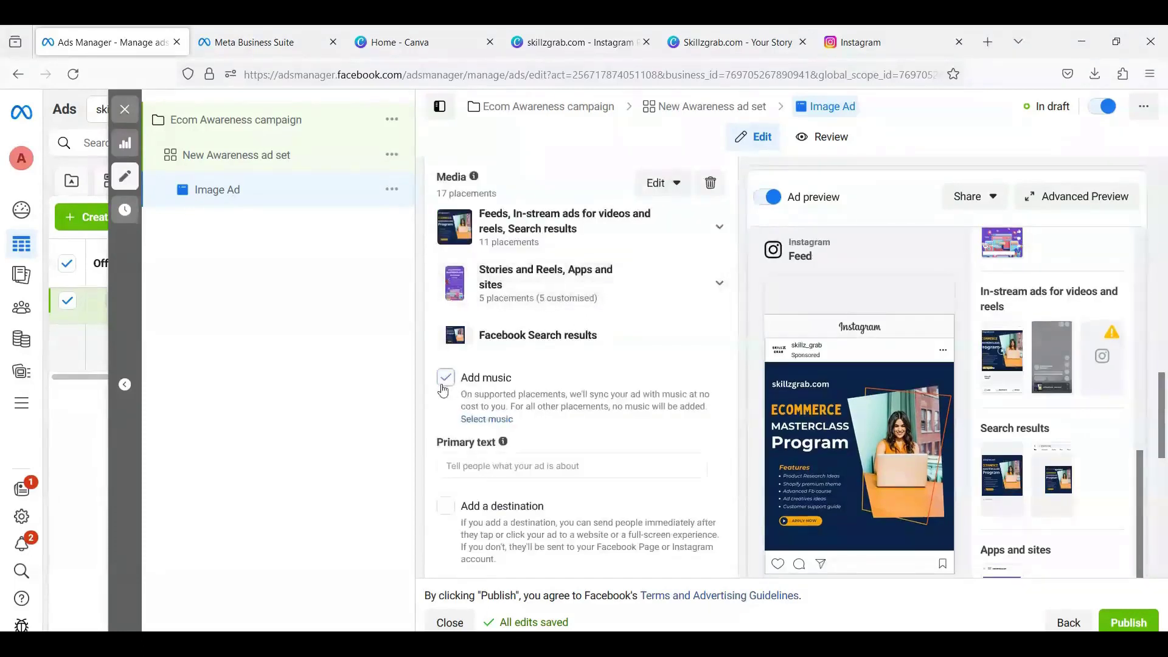
scroll(633, 360, down, 1)
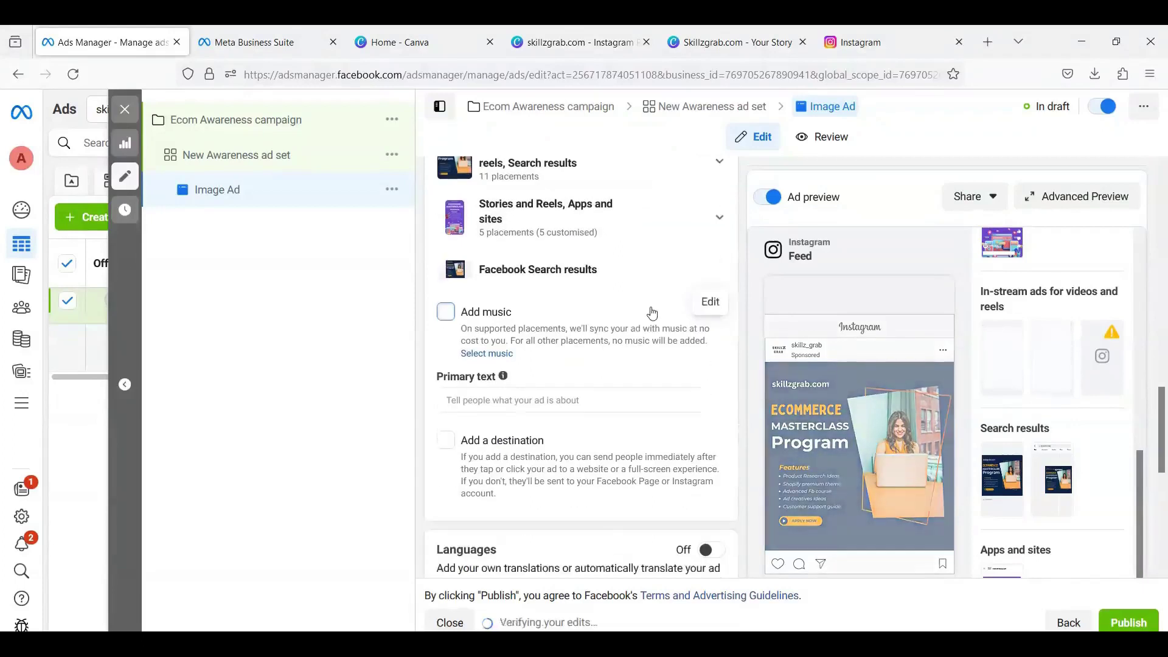
Switch to ChatGPT, read through the e-commerce masterclass ad copy and copy it from "Unlock the Secrets of E-Commerce Success!" onward.
click(508, 402)
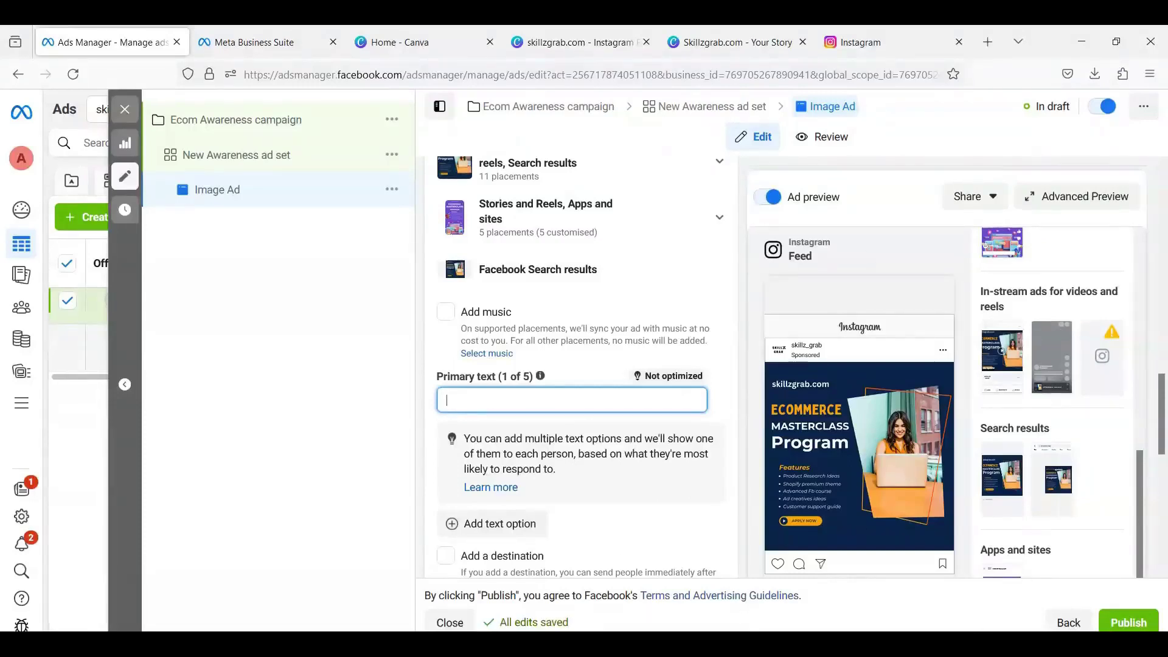
key(alt+Tab)
scroll(880, 307, down, 2)
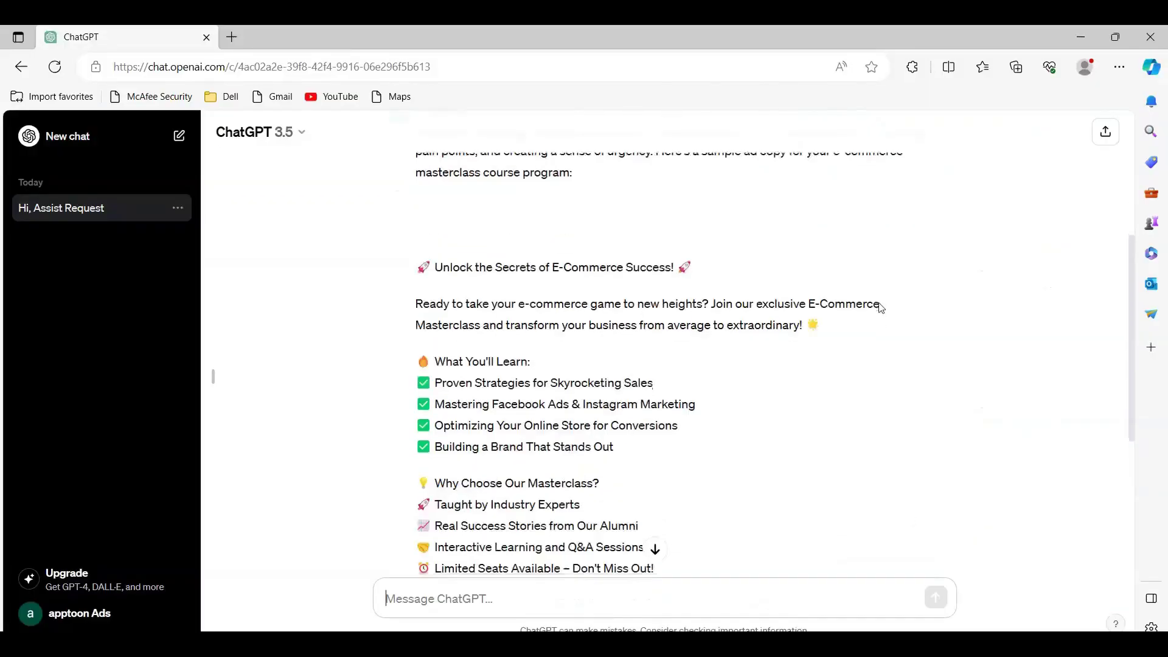
scroll(913, 284, down, 1)
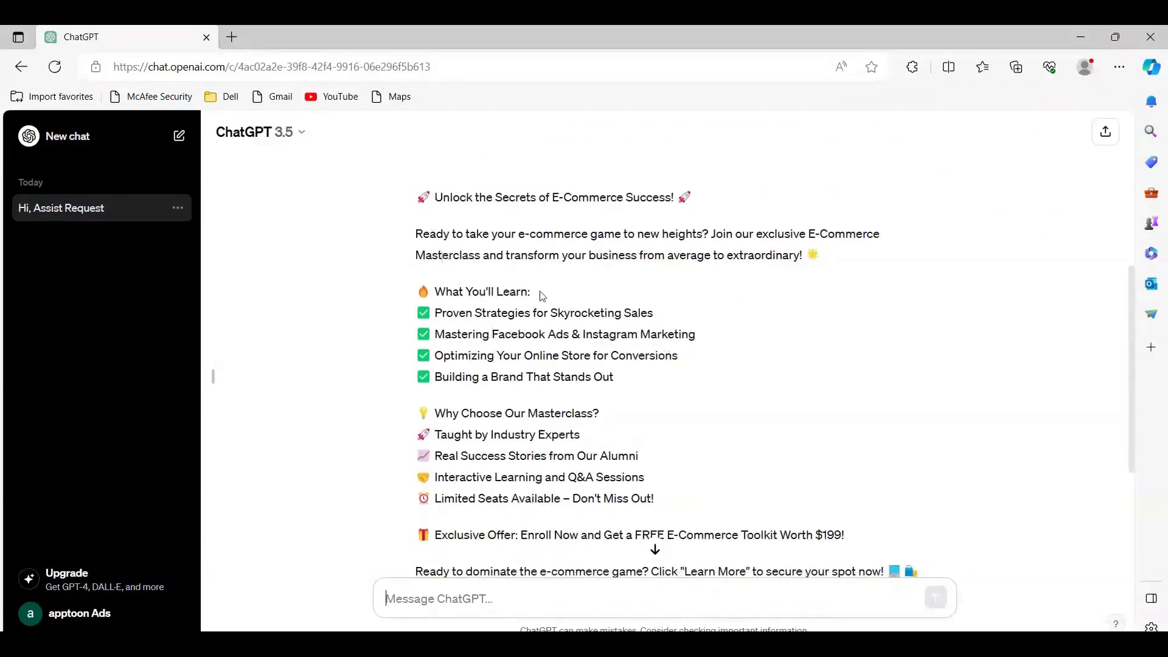
scroll(542, 295, up, 2)
scroll(543, 296, down, 1)
scroll(542, 295, up, 2)
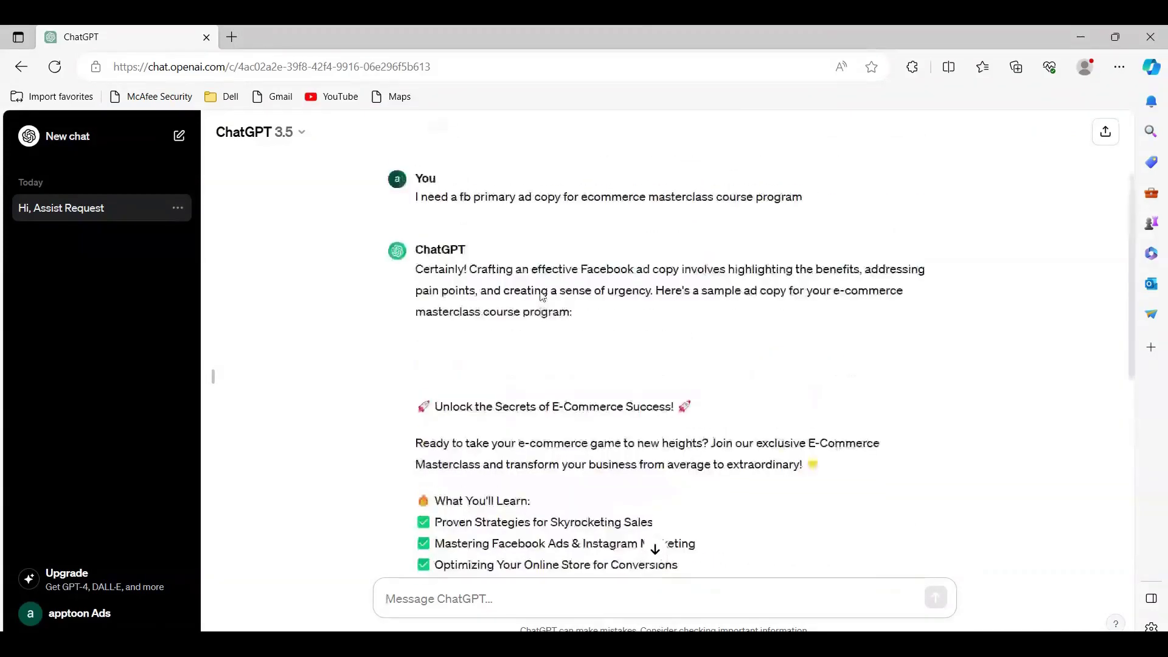
scroll(542, 296, down, 2)
drag(419, 268, 688, 461)
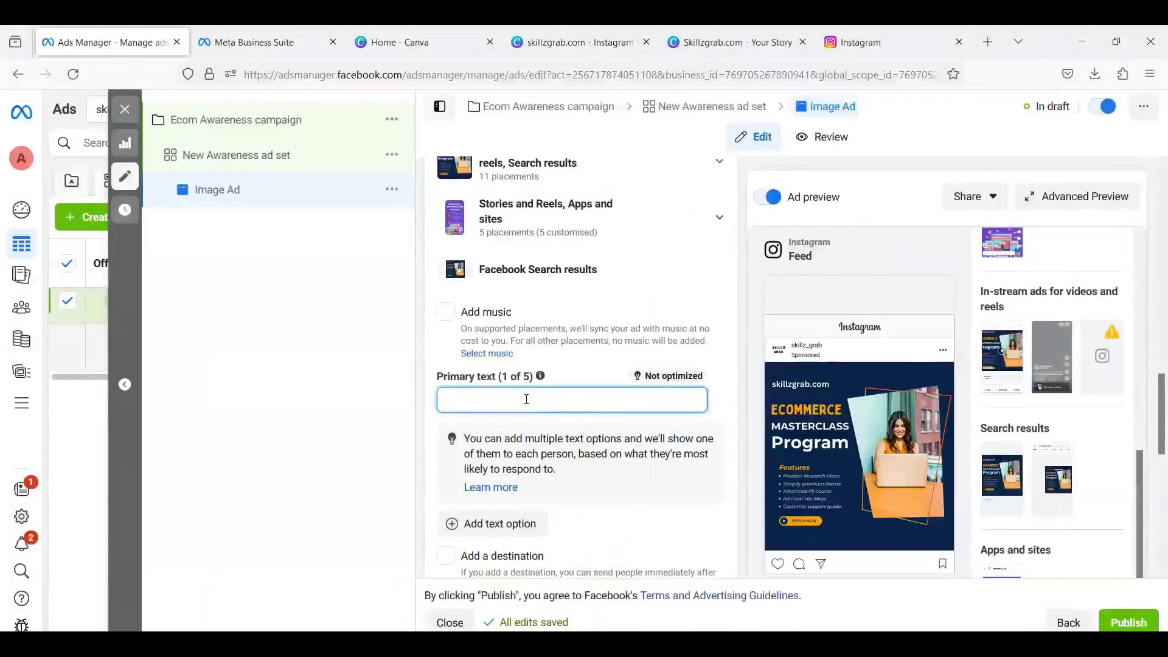
Return to Ads Manager and paste the copied masterclass ad copy as the image ad's primary text.
key(ctrl+v)
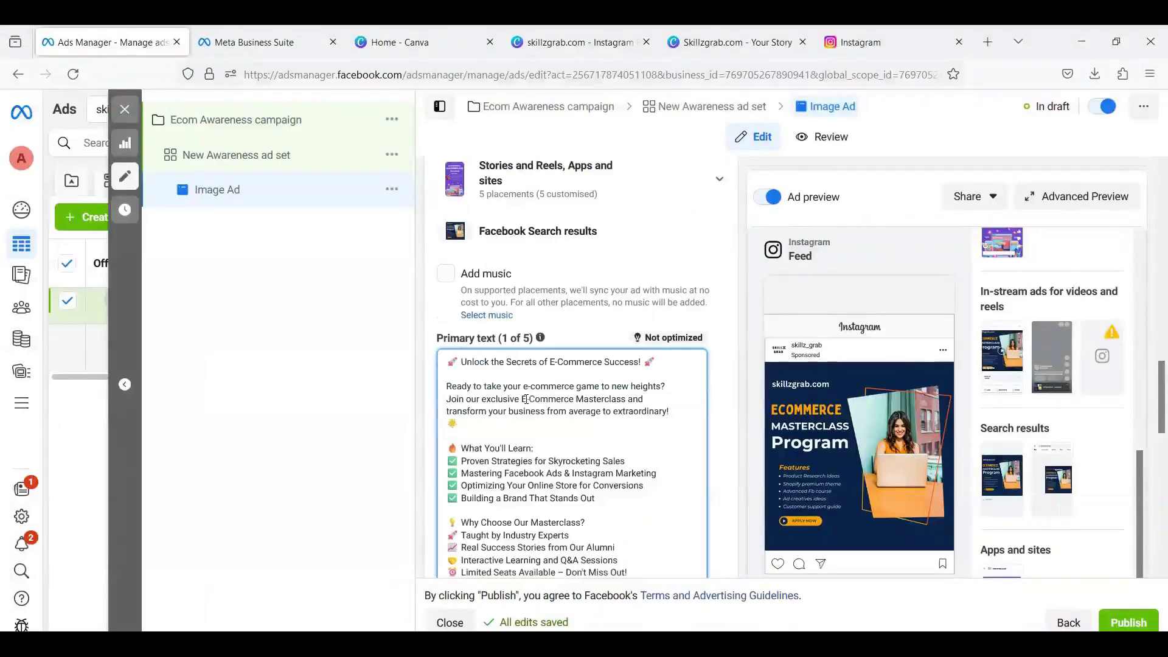
click(722, 327)
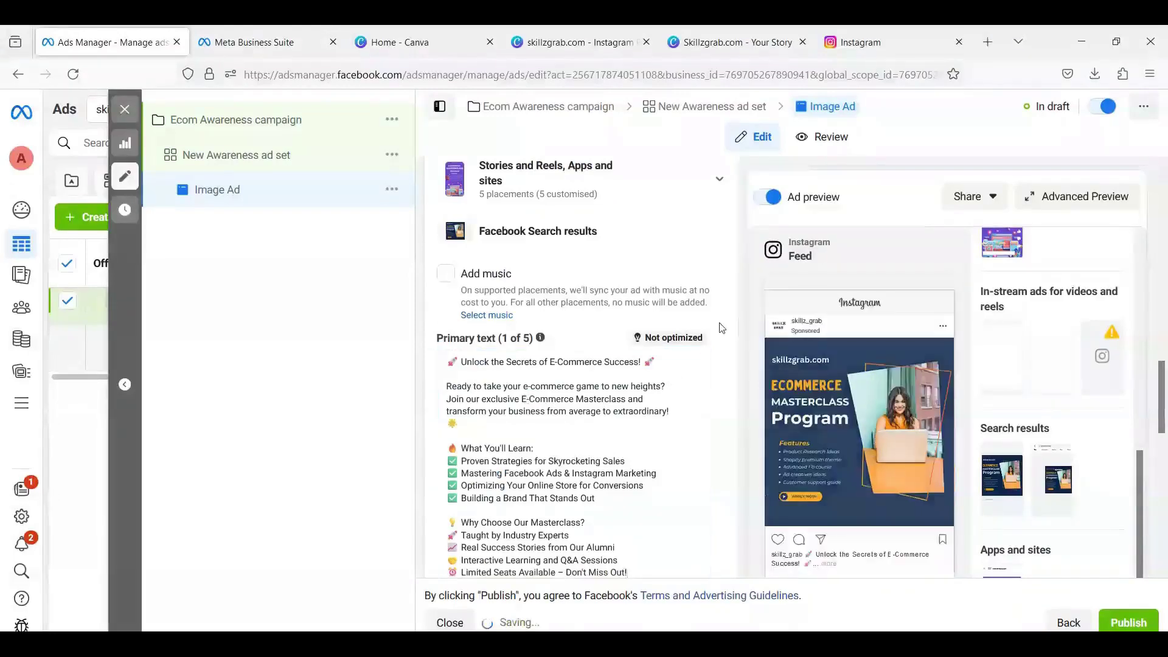
scroll(722, 330, down, 2)
scroll(722, 331, down, 3)
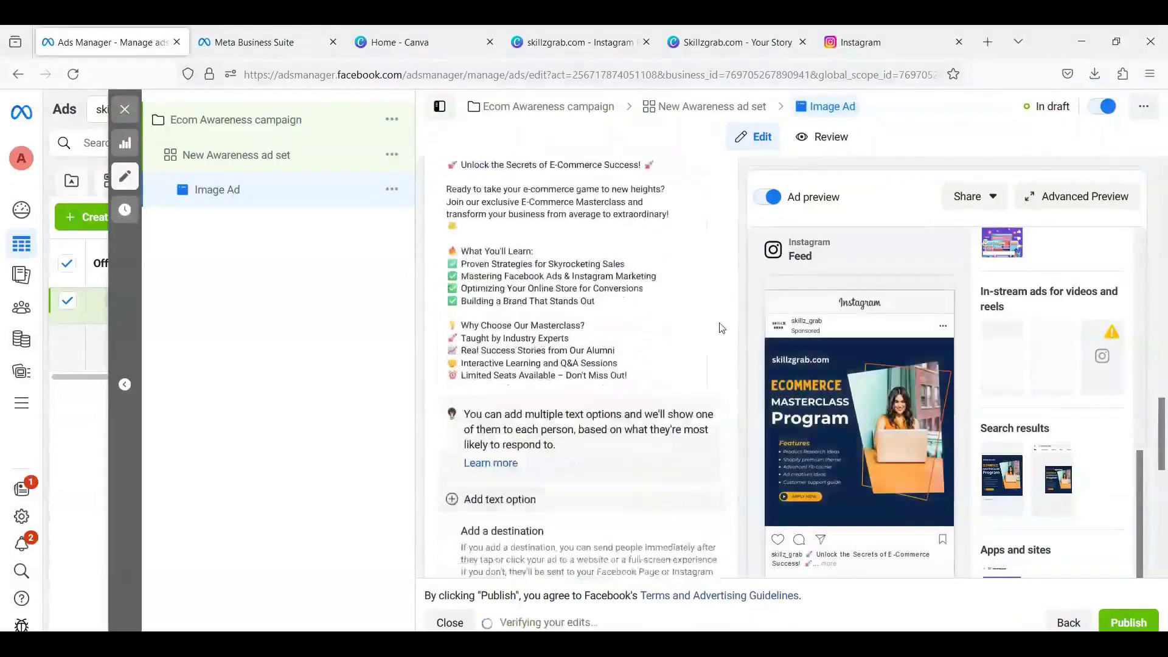
Review the pasted primary text of the image ad and expand it in the Instagram feed preview.
scroll(586, 299, up, 3)
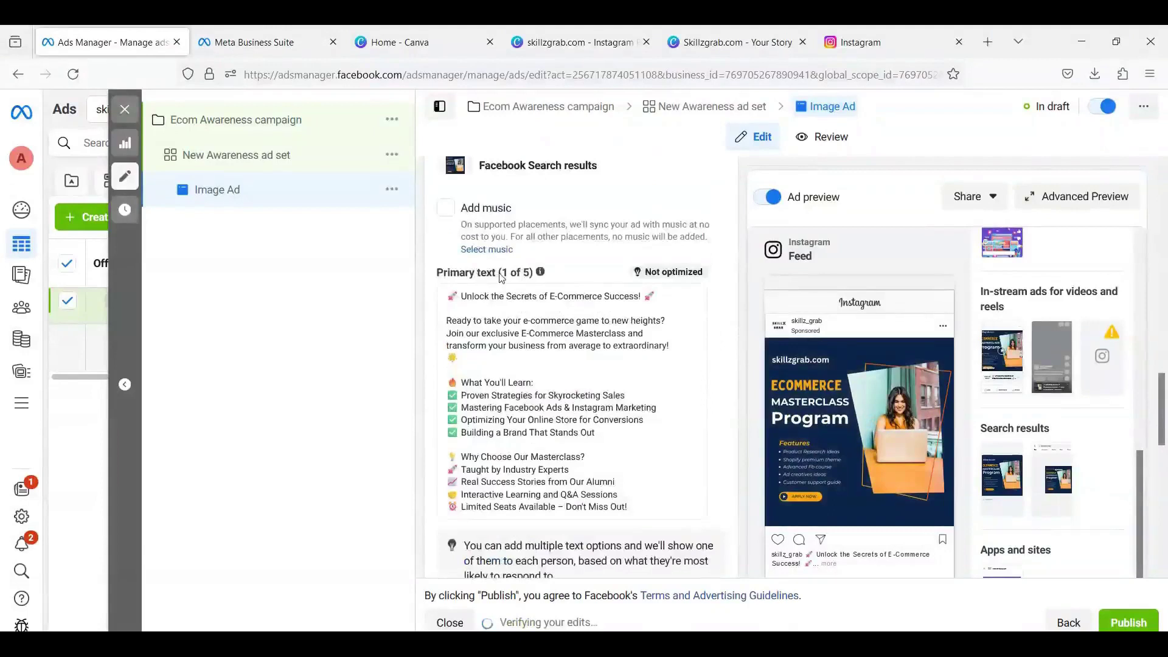
drag(500, 274, 531, 274)
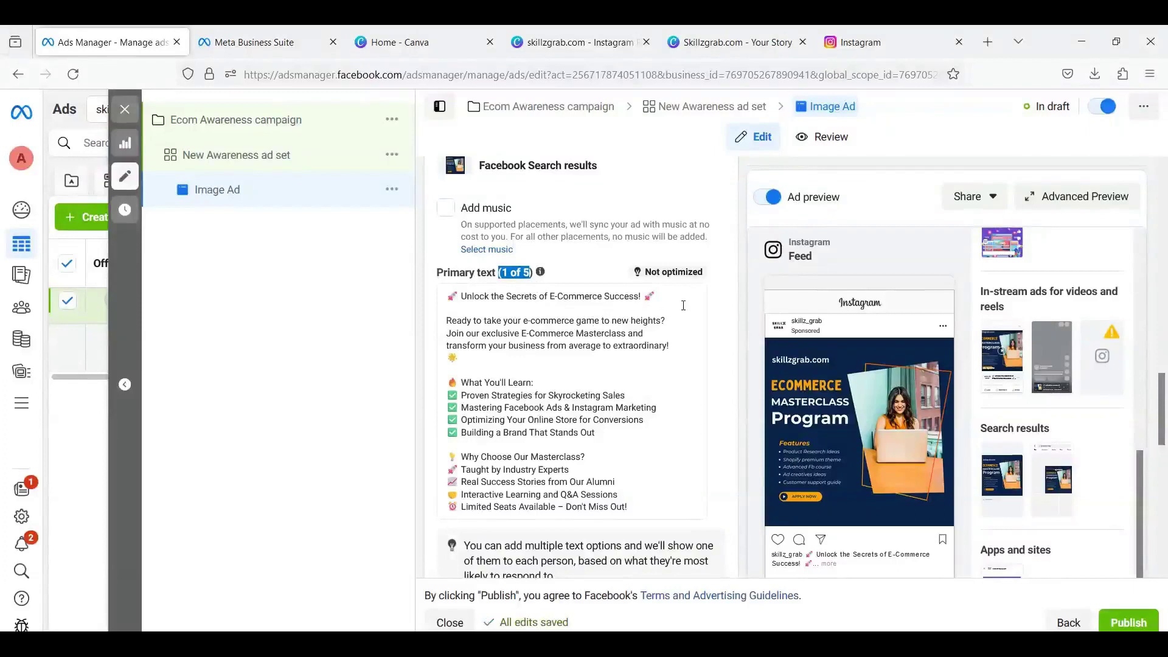
scroll(683, 305, down, 1)
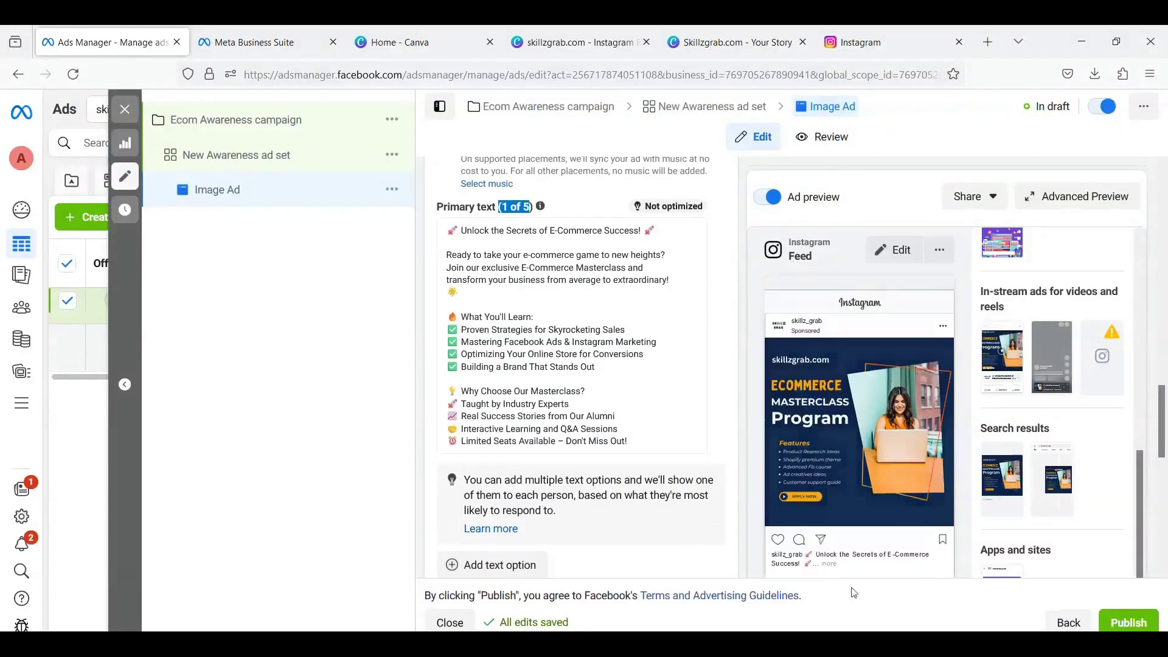
click(829, 564)
Add a destination to the image ad and try the Website and Messaging apps destination types.
scroll(675, 322, down, 3)
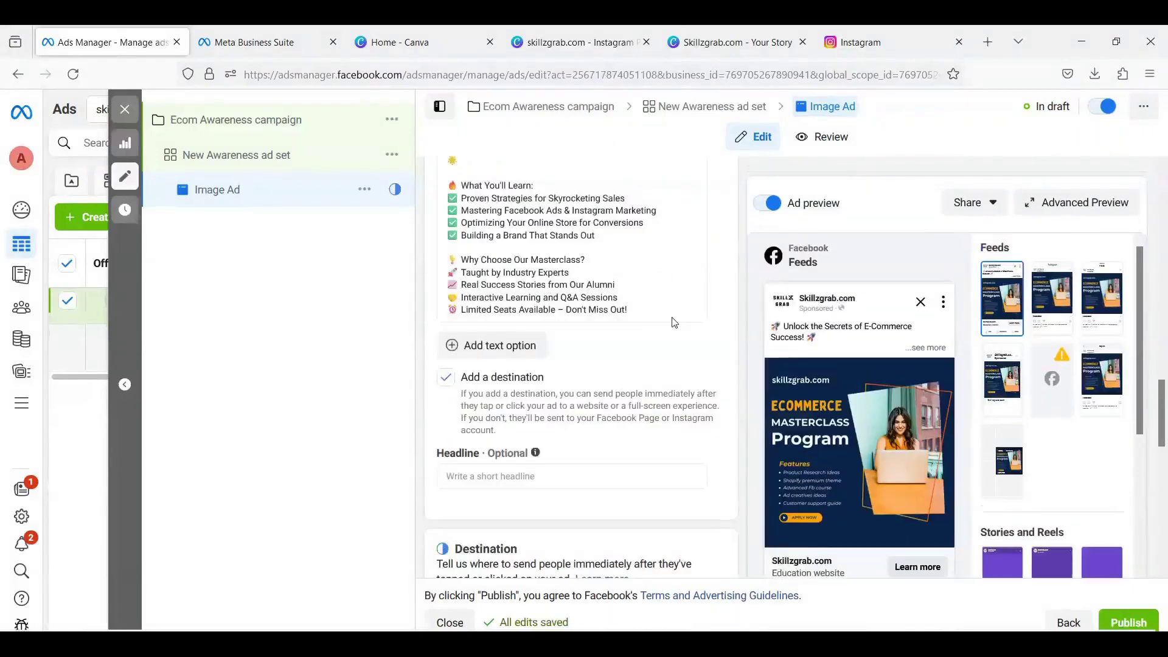
scroll(671, 341, down, 1)
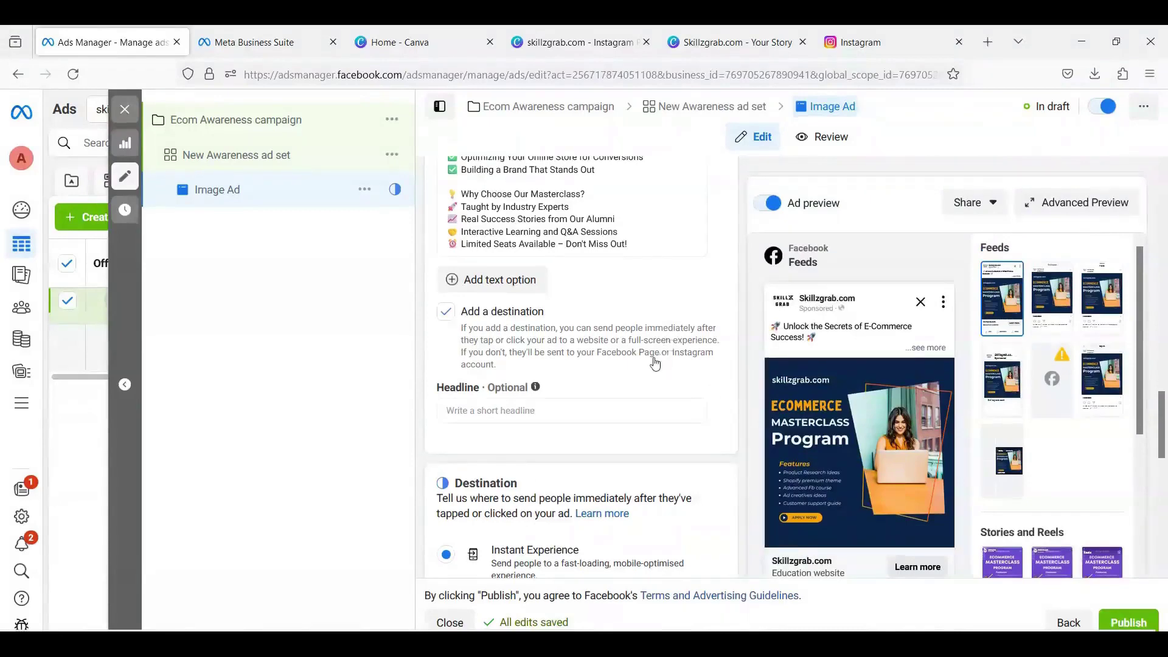
scroll(563, 410, down, 2)
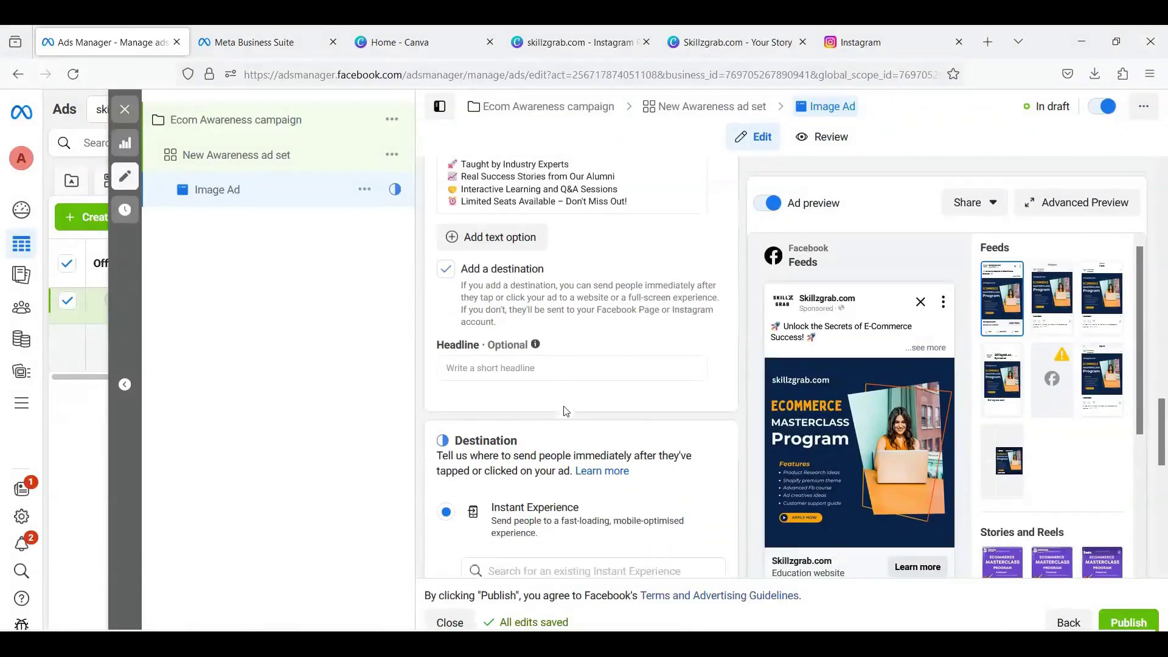
scroll(669, 438, down, 2)
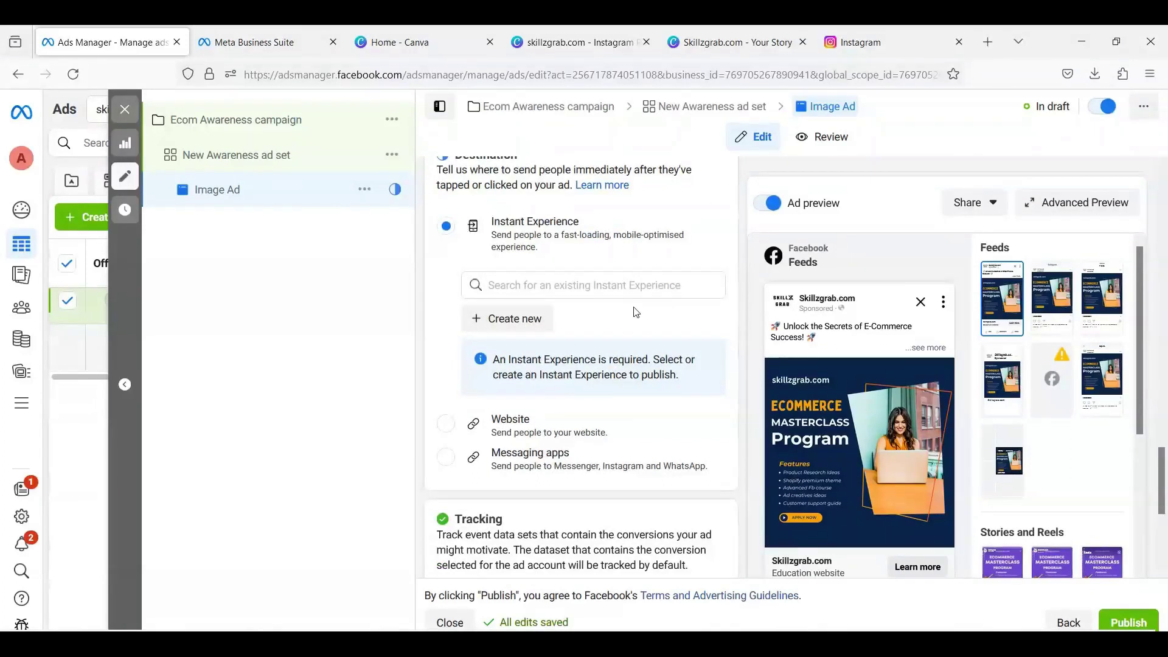
click(446, 424)
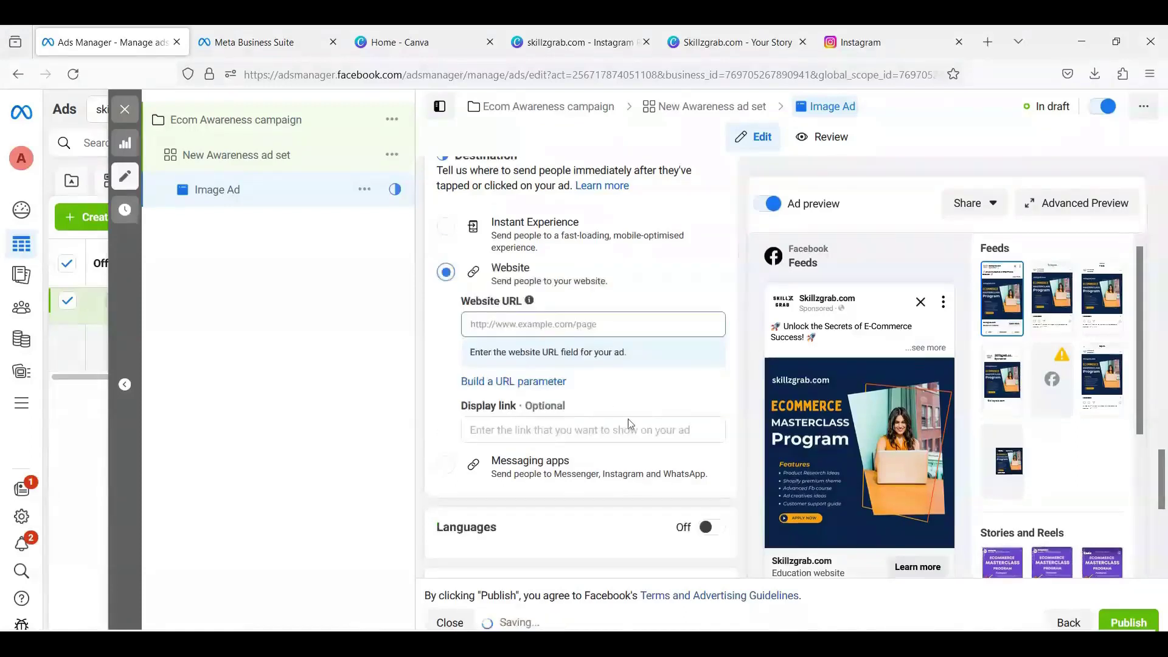
click(569, 461)
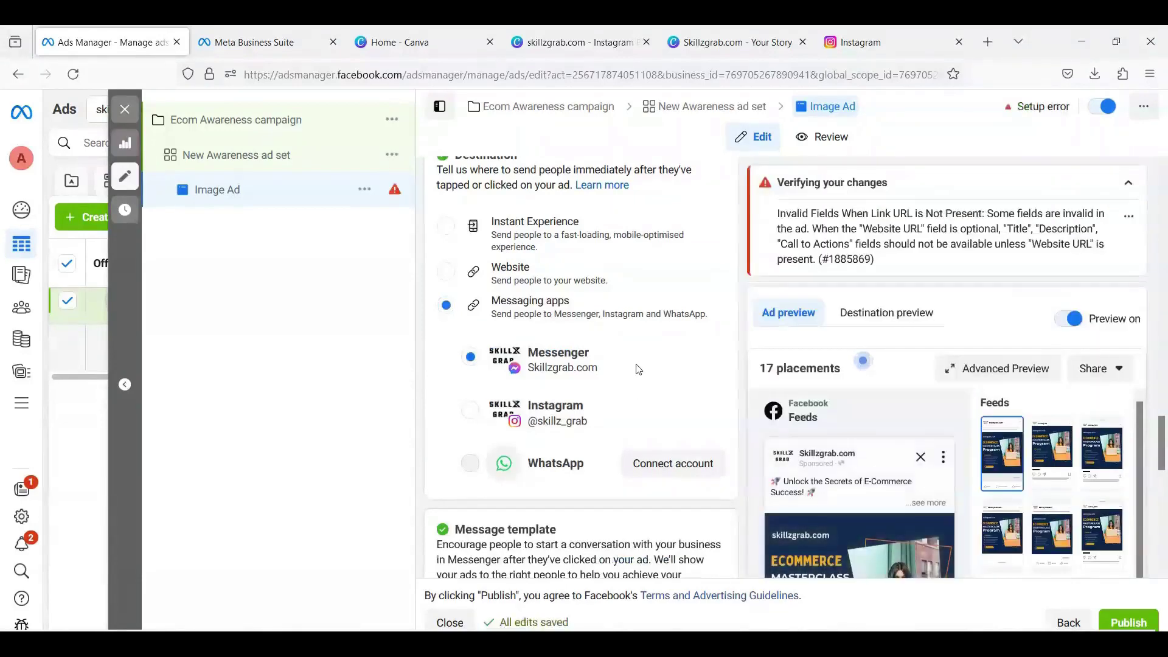
Switch the ad's destination type back to Website and activate the website URL entry.
scroll(634, 371, up, 1)
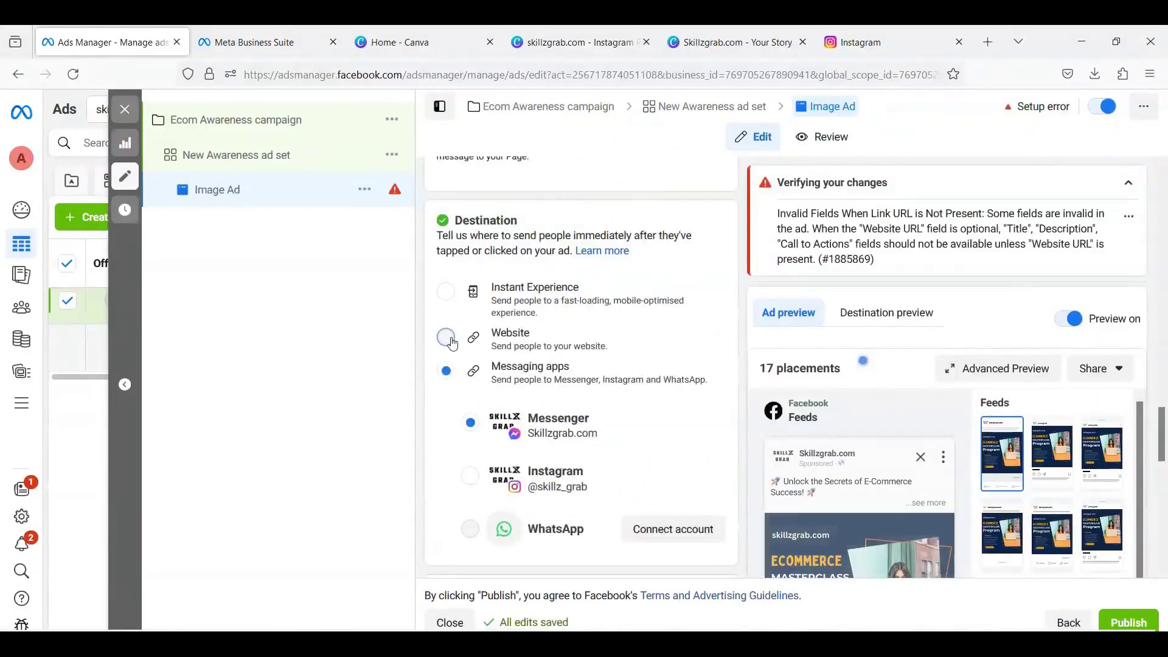
scroll(660, 364, up, 1)
key(space)
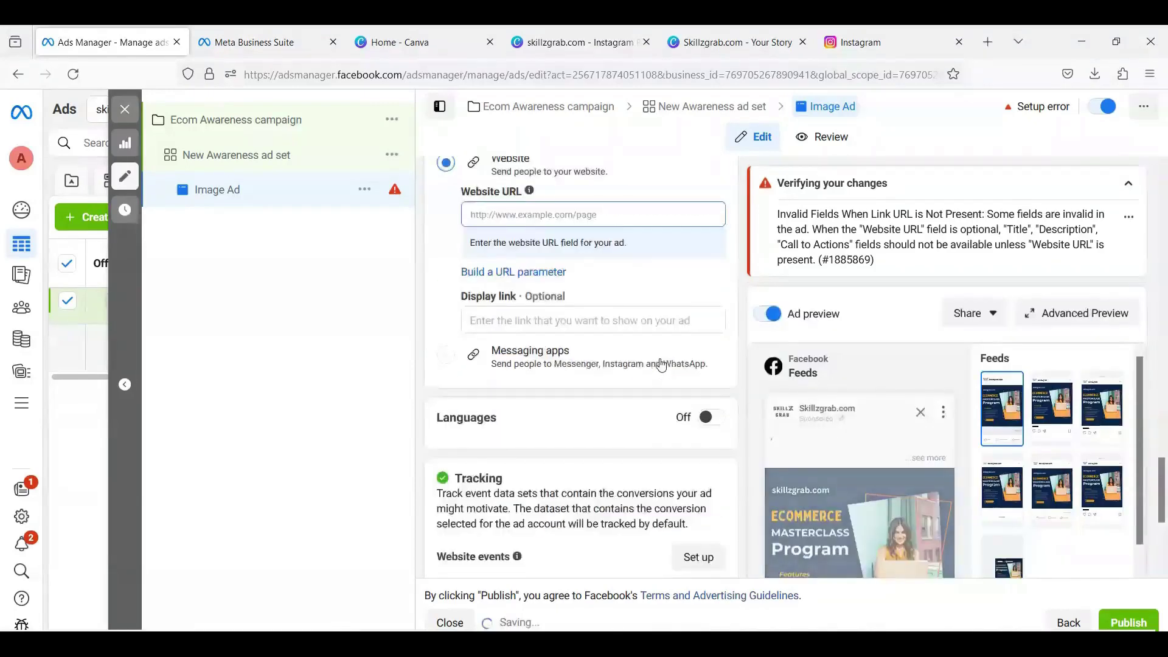
scroll(645, 356, up, 1)
click(565, 280)
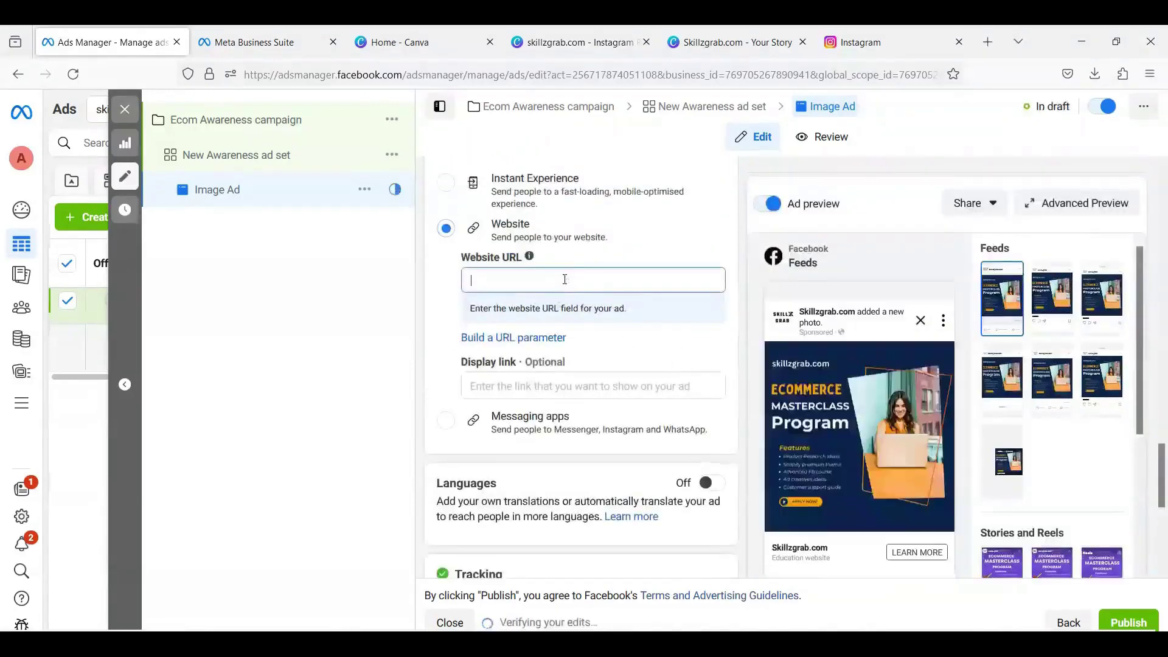
Turn off the Add a destination option for the image ad.
scroll(566, 292, up, 3)
scroll(596, 310, up, 4)
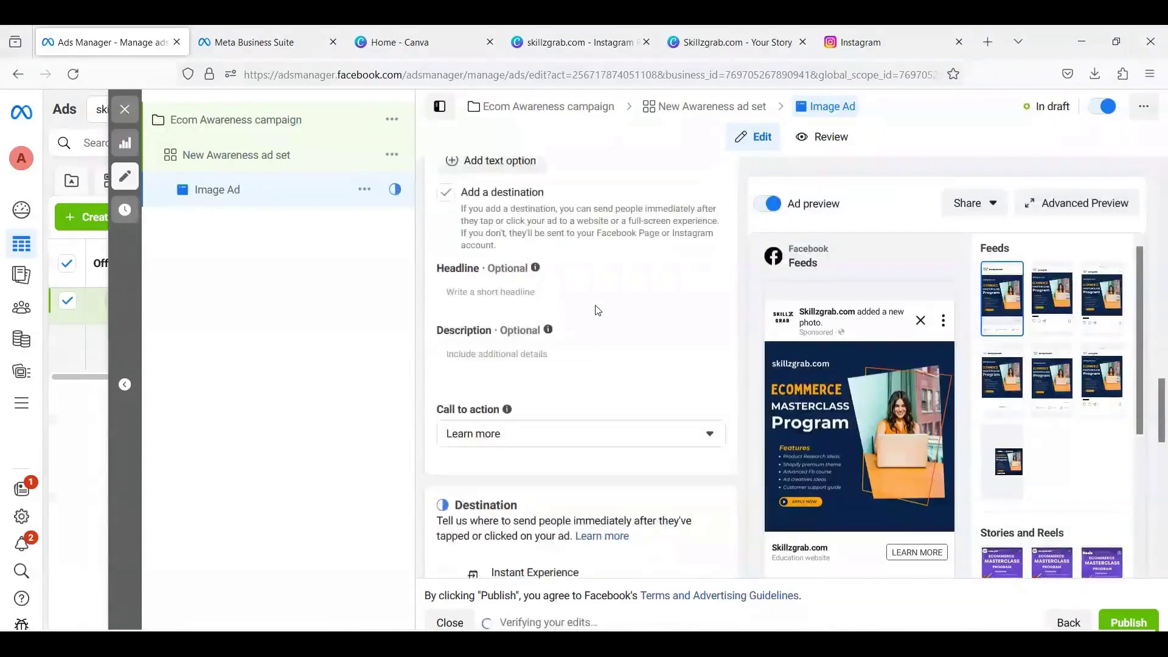
click(450, 264)
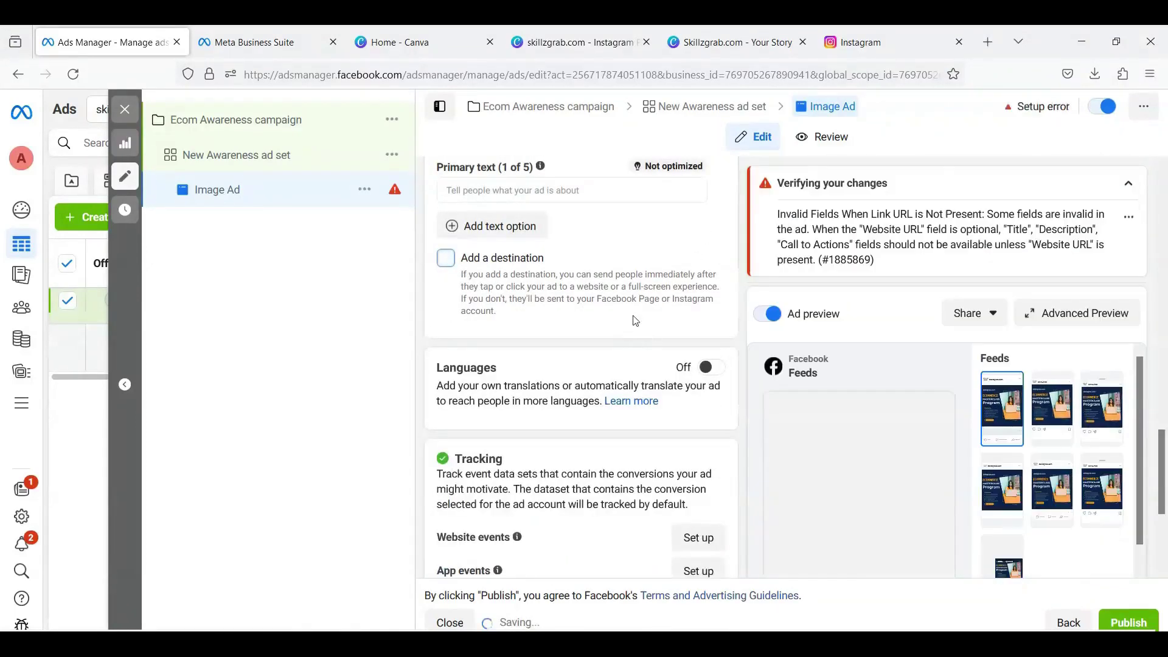
Check the image ad's languages and tracking settings and publish the campaign.
scroll(634, 326, down, 1)
scroll(635, 317, down, 2)
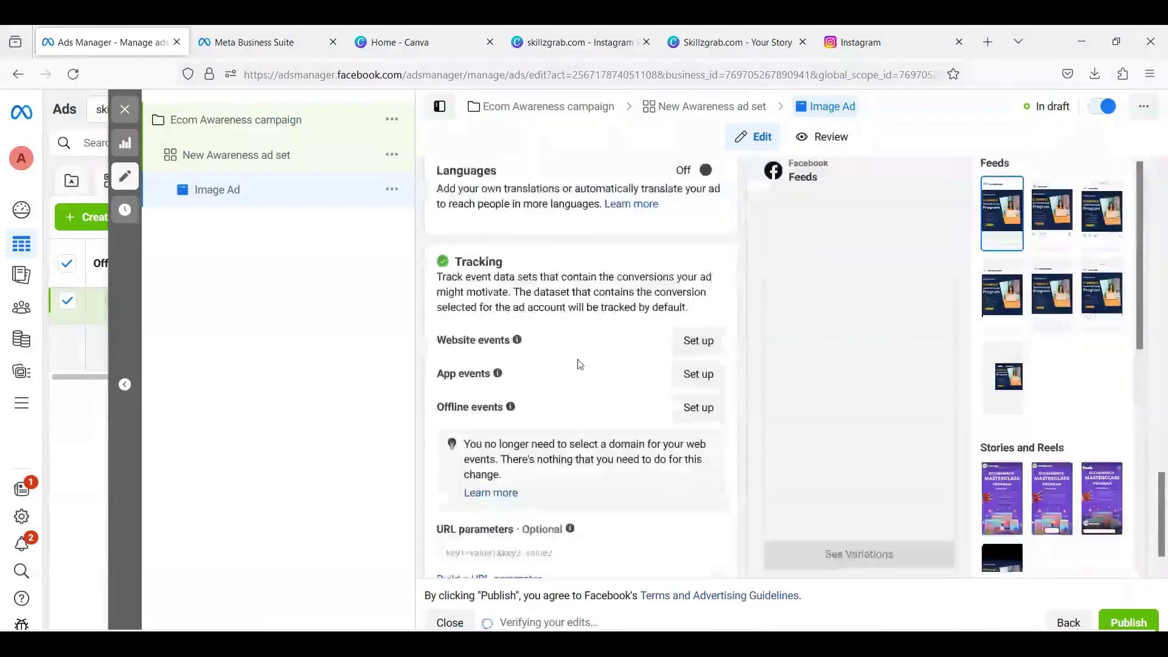
scroll(584, 344, up, 2)
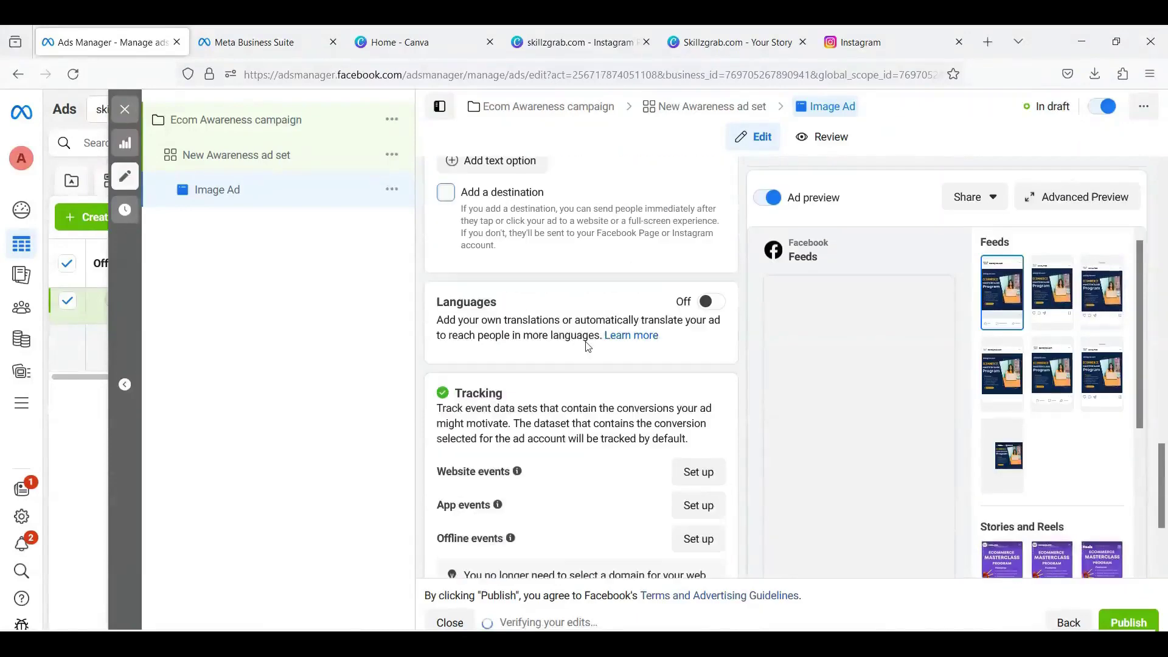
scroll(586, 390, up, 1)
scroll(589, 407, down, 2)
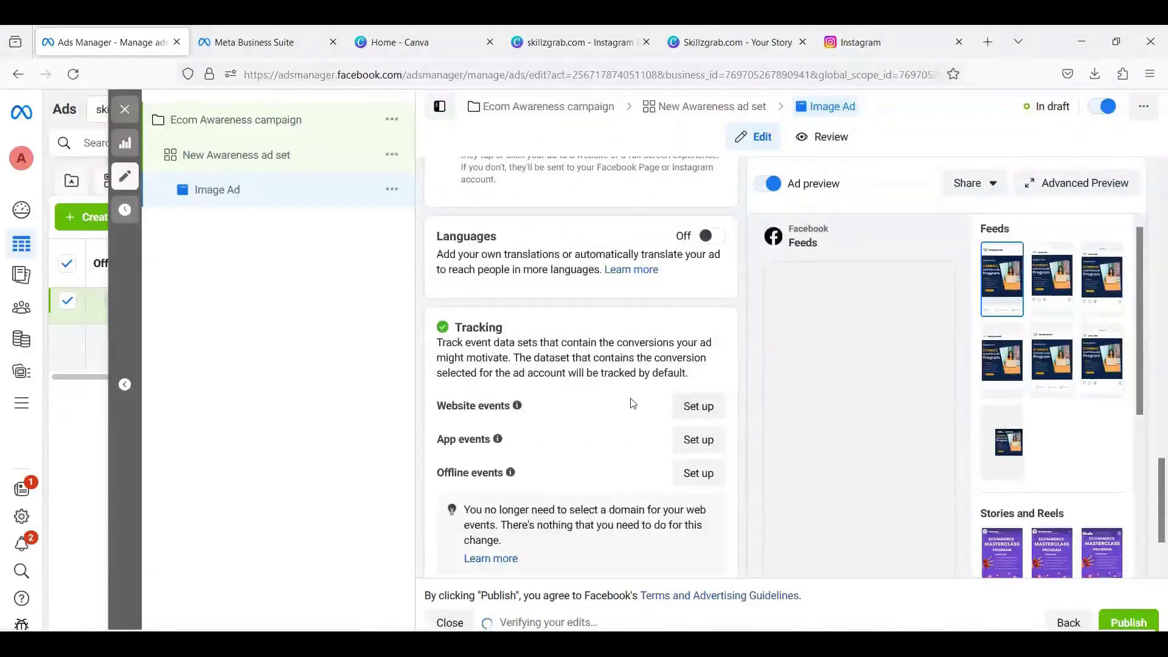
scroll(630, 404, down, 2)
click(1129, 622)
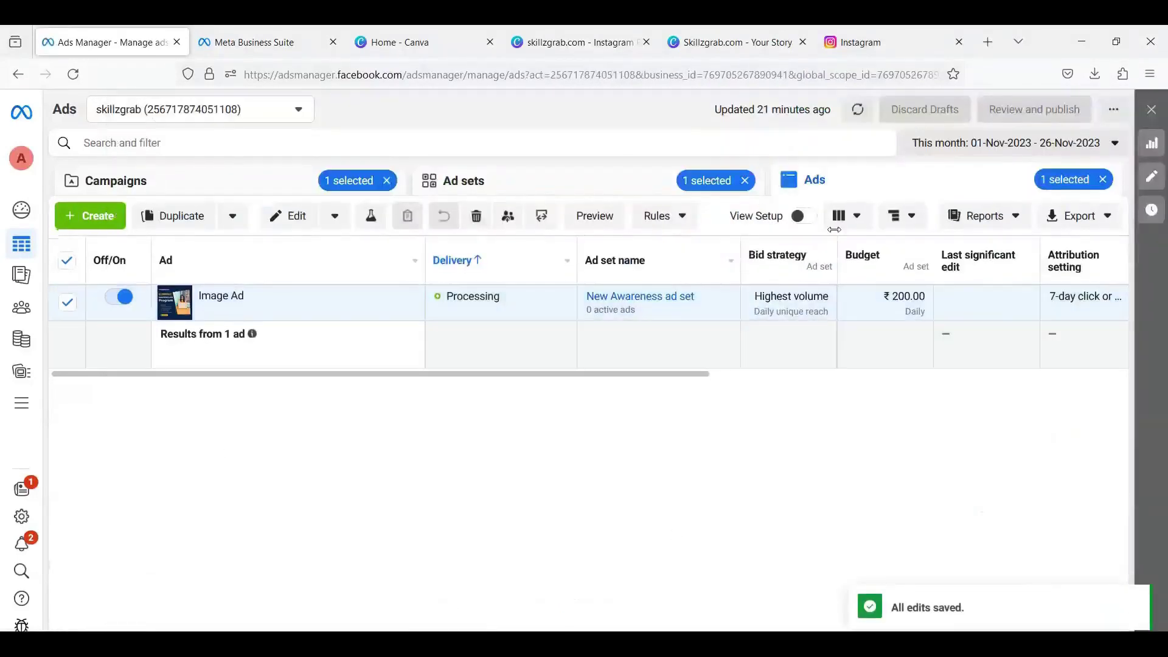
Refresh the ads list and check the published campaign at the ad set and campaign levels.
click(858, 110)
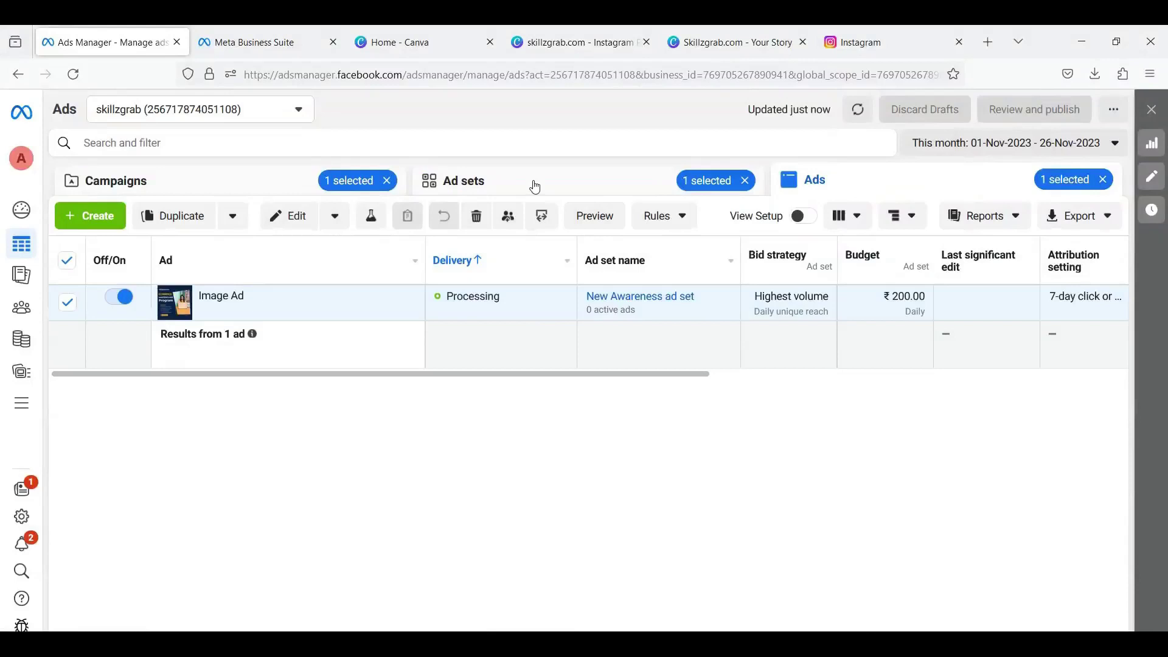
click(535, 186)
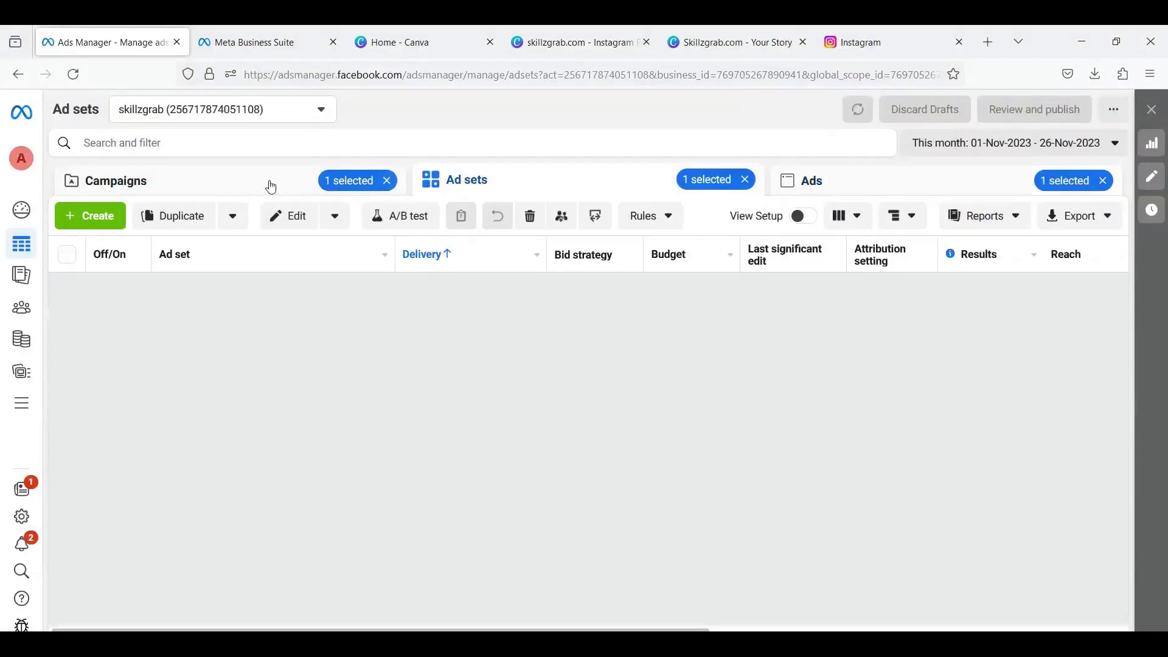
click(266, 184)
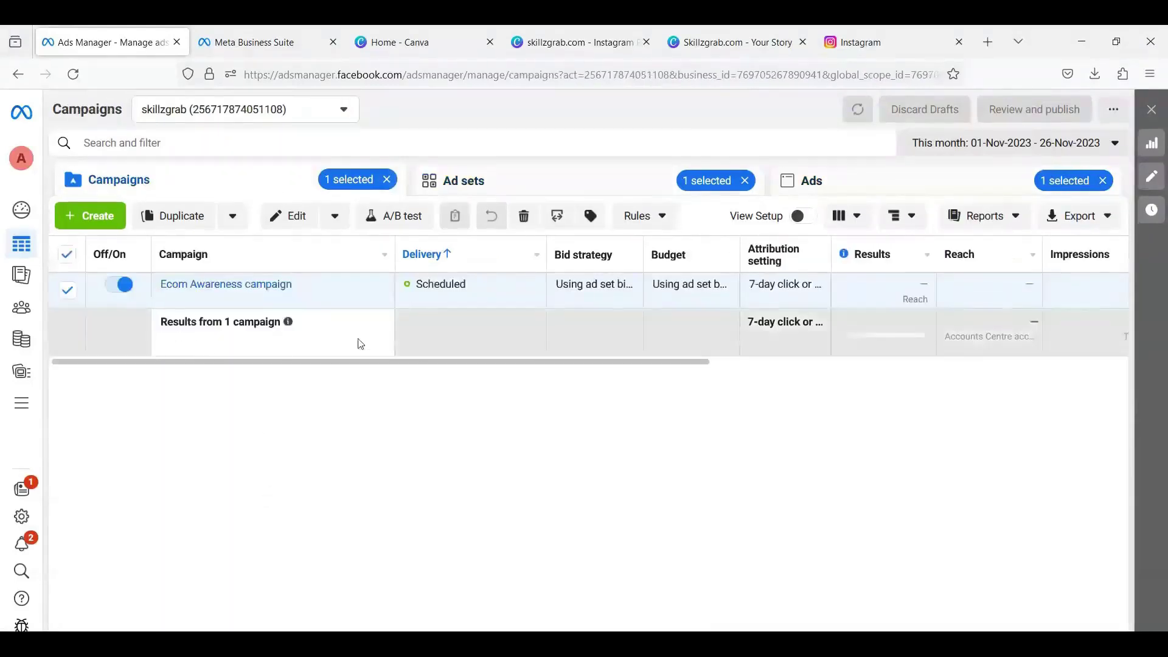
Open the Ecom Awareness campaign's ad sets, rename New Awareness ad set as Digital Marketing and publish the change.
click(224, 286)
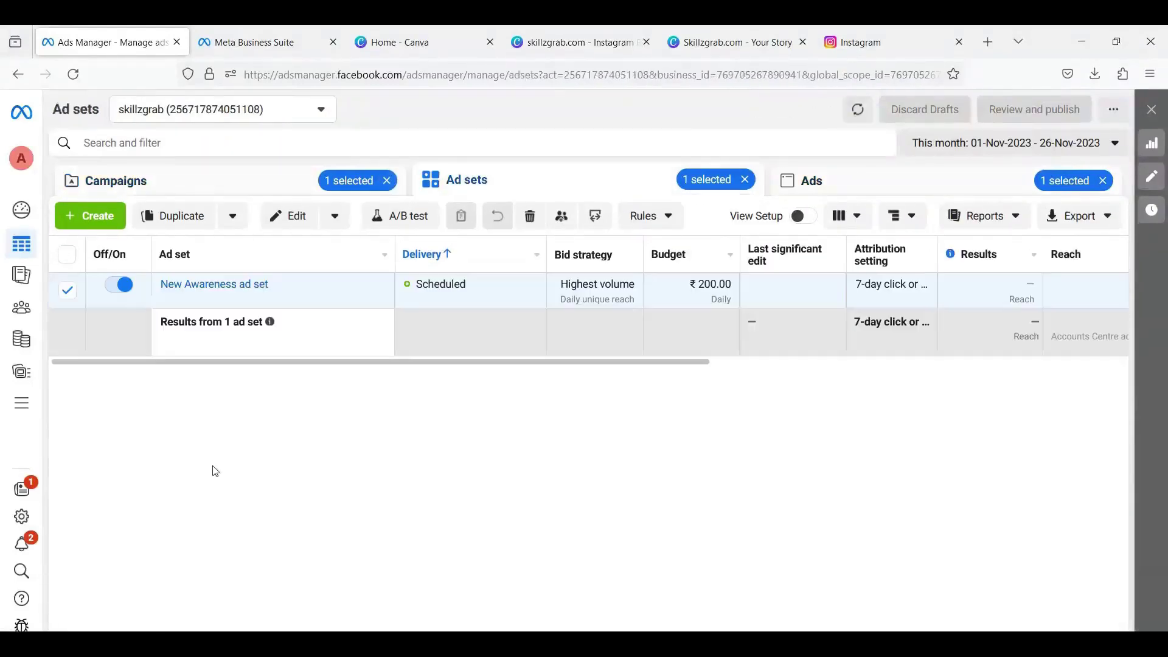
click(278, 286)
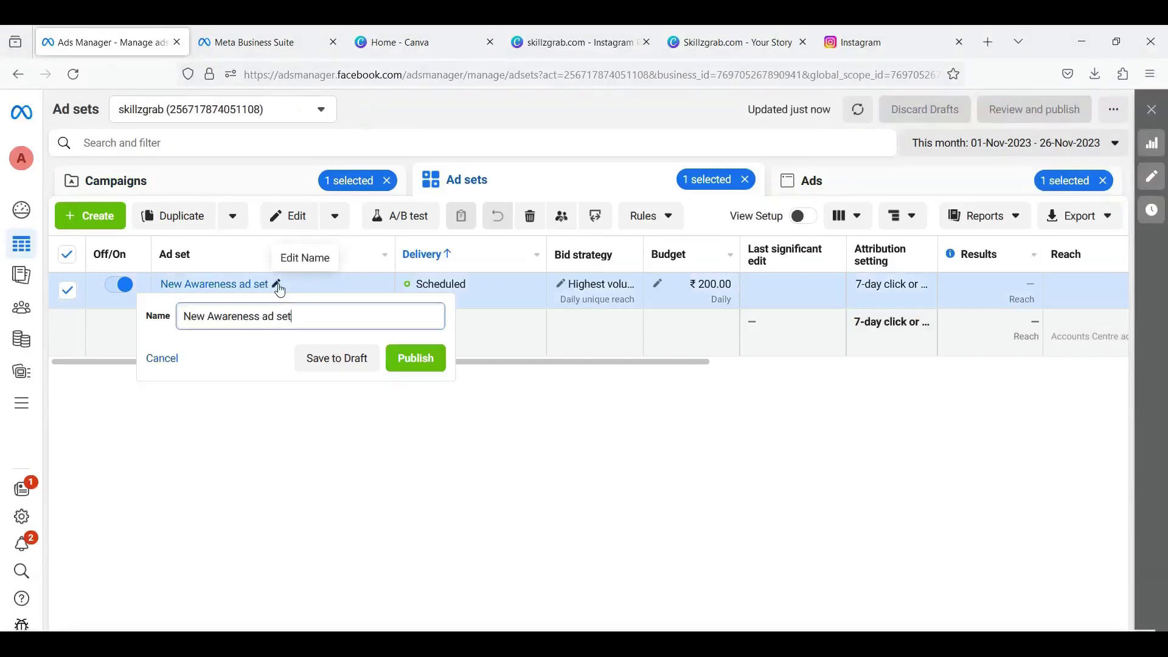
triple_click(289, 326)
text(Dig)
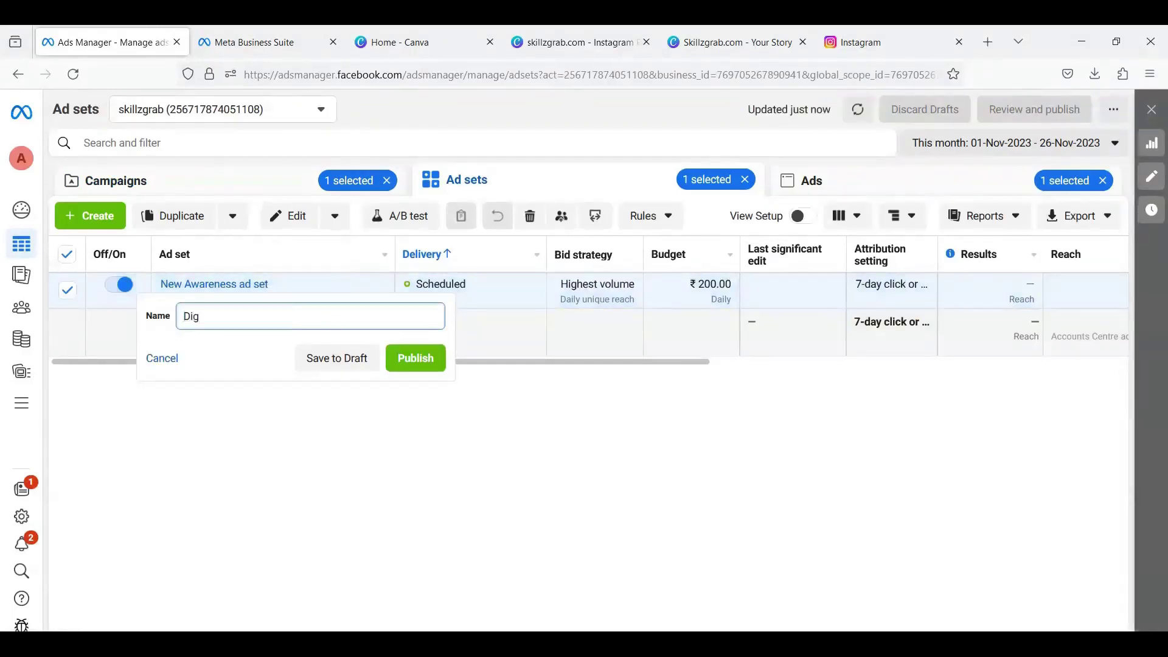
text(ital Marketing)
click(409, 358)
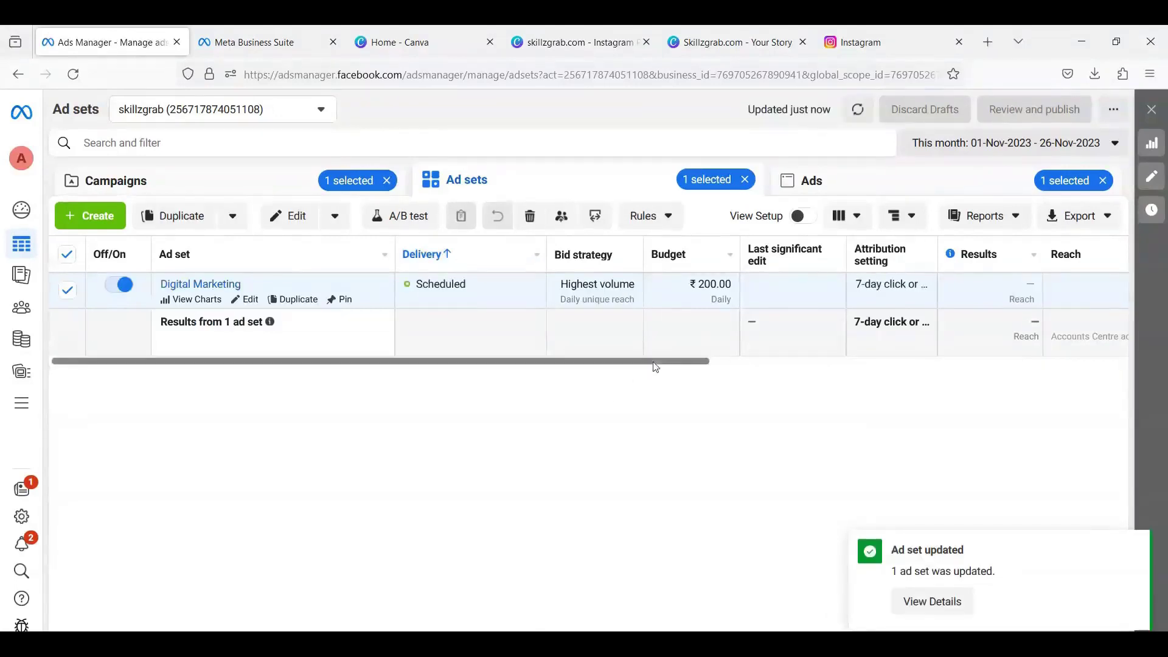
Dismiss the ad set update notification and return to the campaigns list.
drag(653, 364, 365, 381)
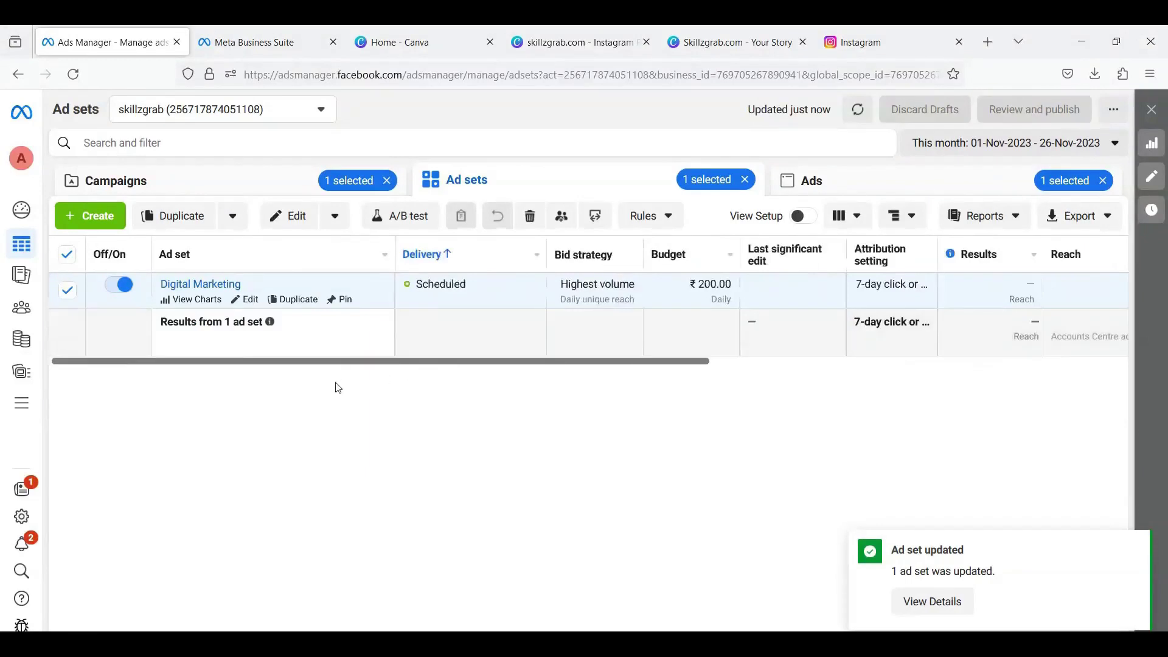
click(1137, 549)
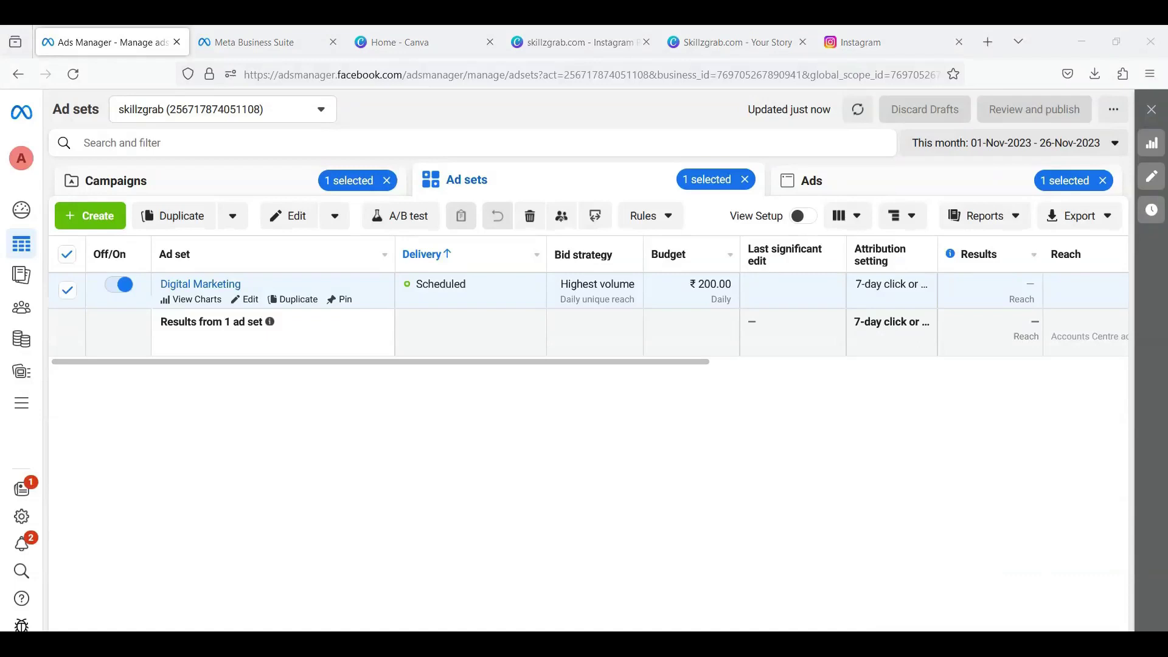
click(192, 179)
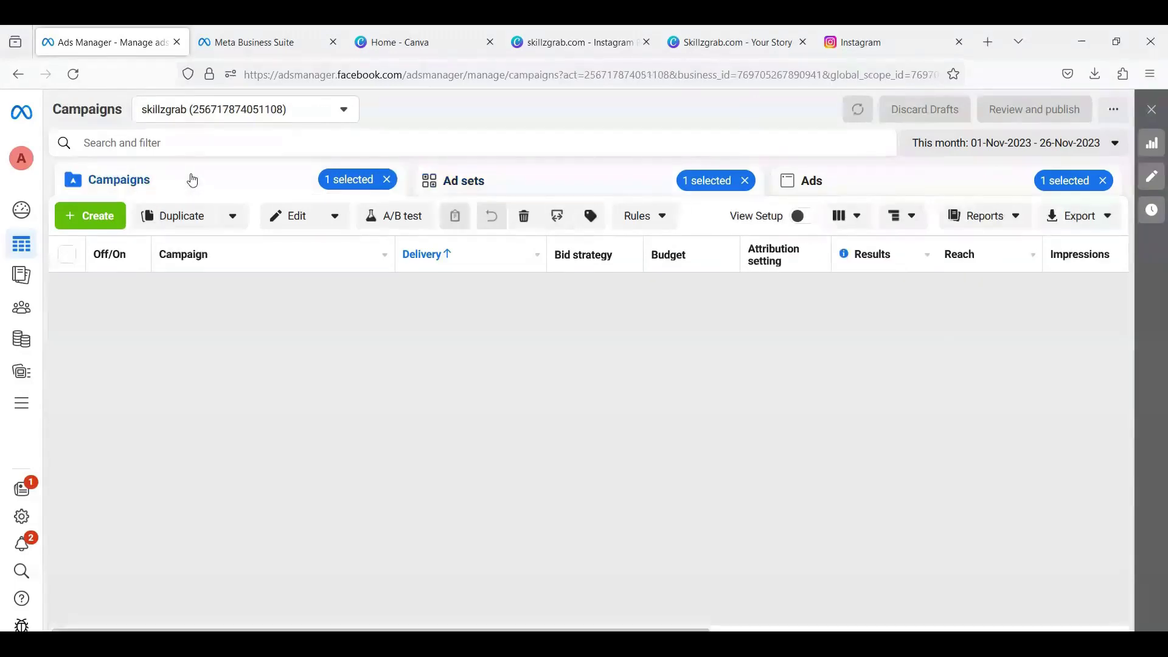